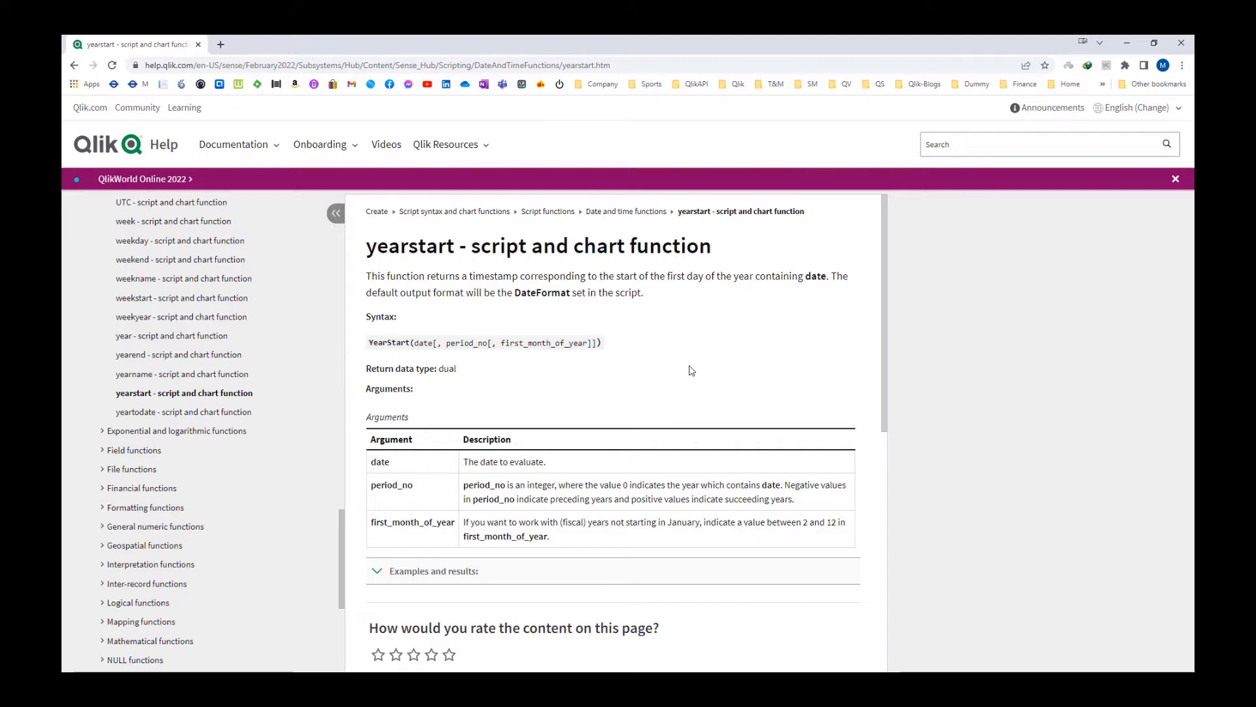
- Examine the YearStart syntax and its date, period_no and first_month_of_year arguments on the help page
click(742, 331)
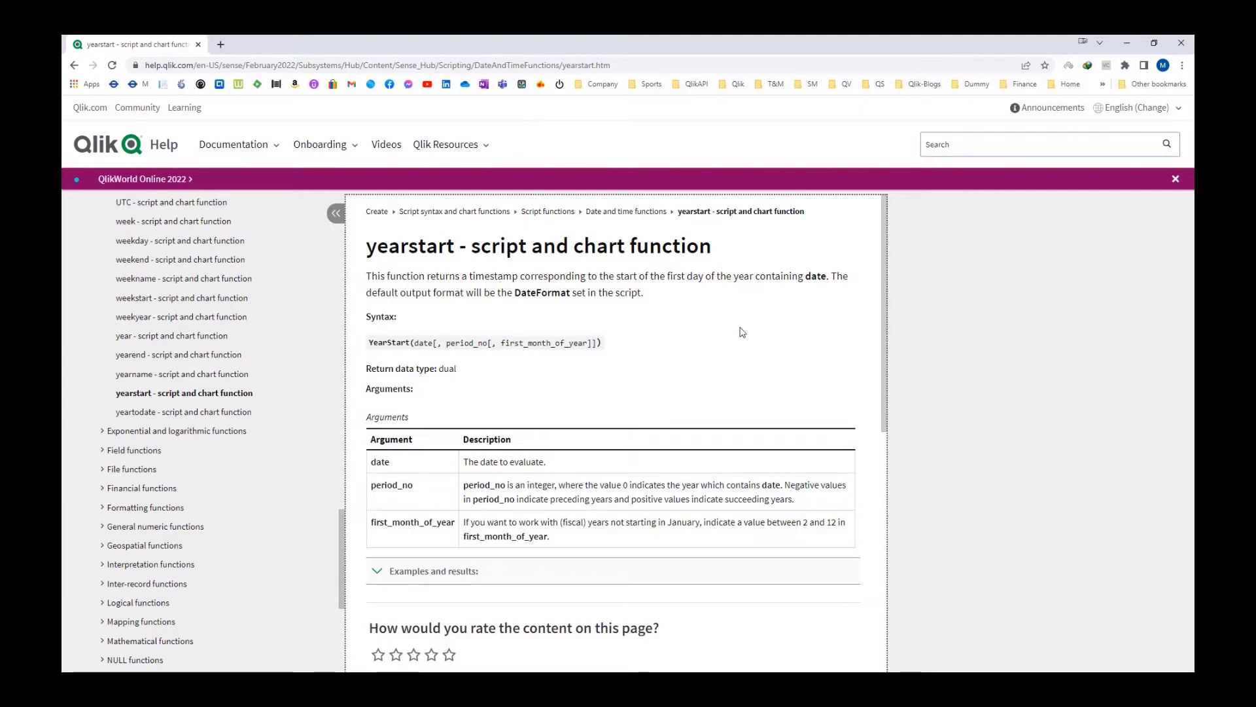
drag(369, 342, 604, 342)
click(625, 355)
double_click(422, 343)
drag(446, 343, 590, 345)
click(591, 359)
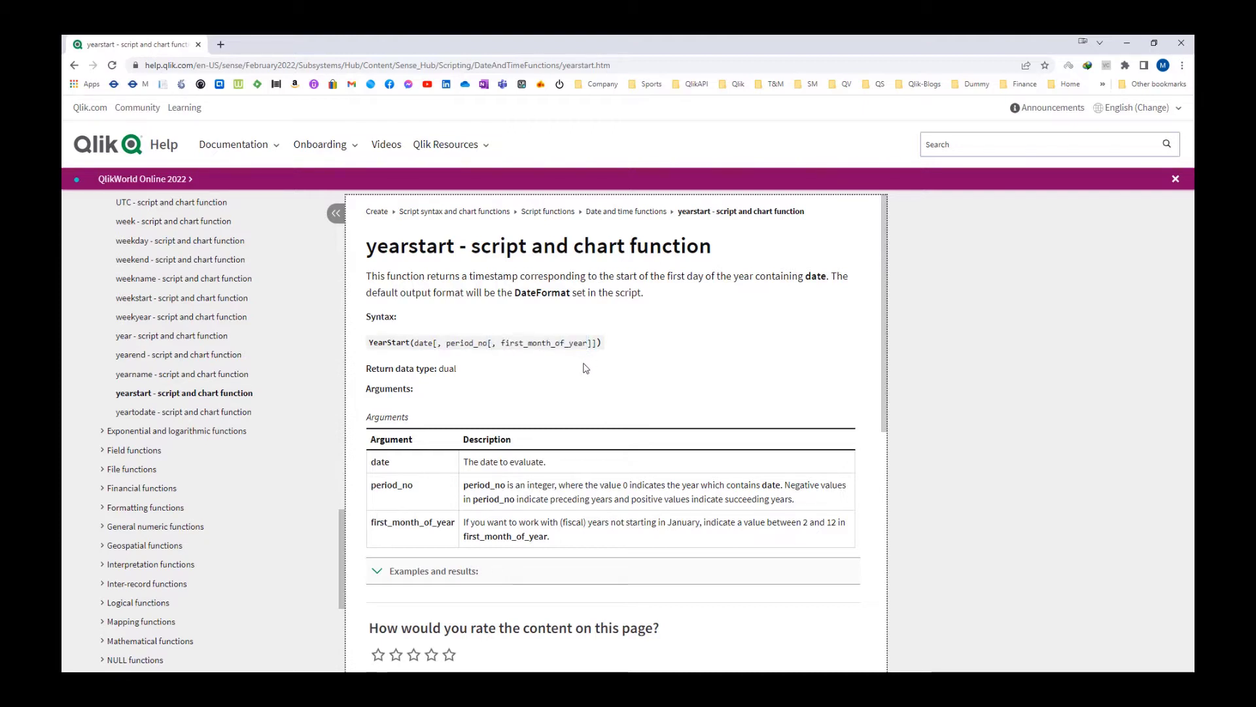
drag(447, 344, 489, 344)
click(497, 371)
drag(501, 343, 588, 344)
click(587, 362)
- Bring up the yearend help page in a maximized window and examine the YearEnd syntax and its optional arguments
key(alt+Tab)
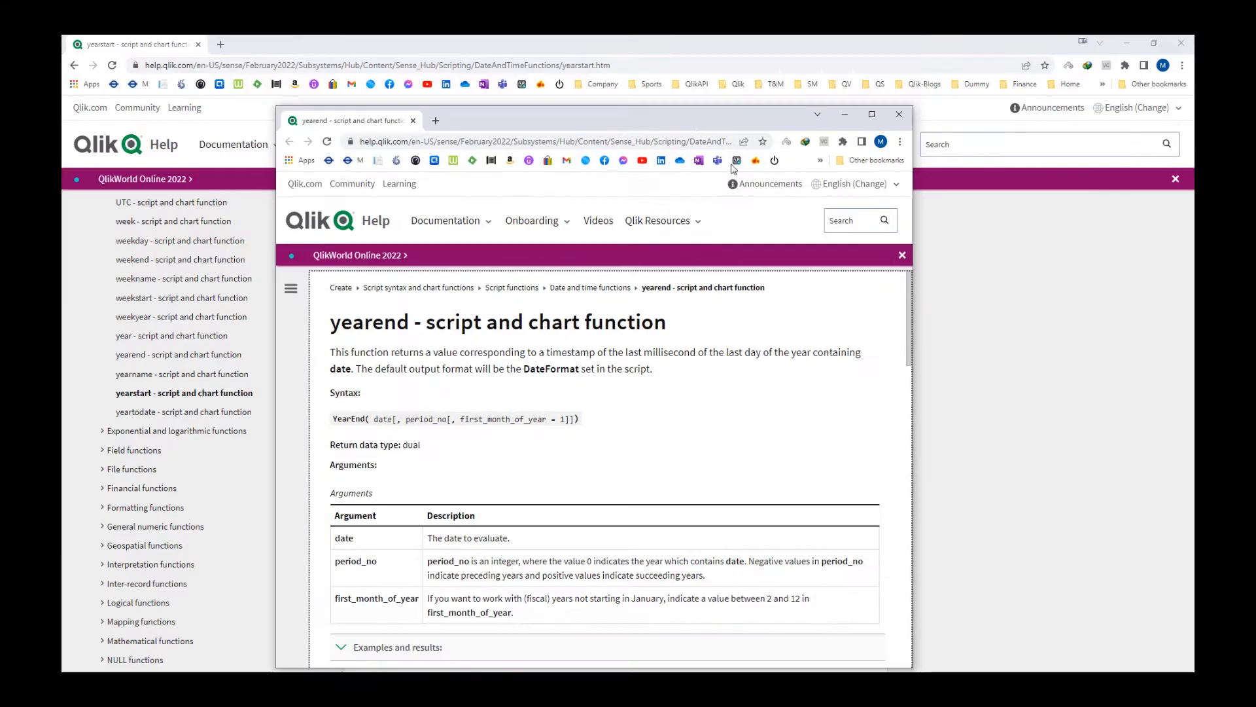
key(super+Up)
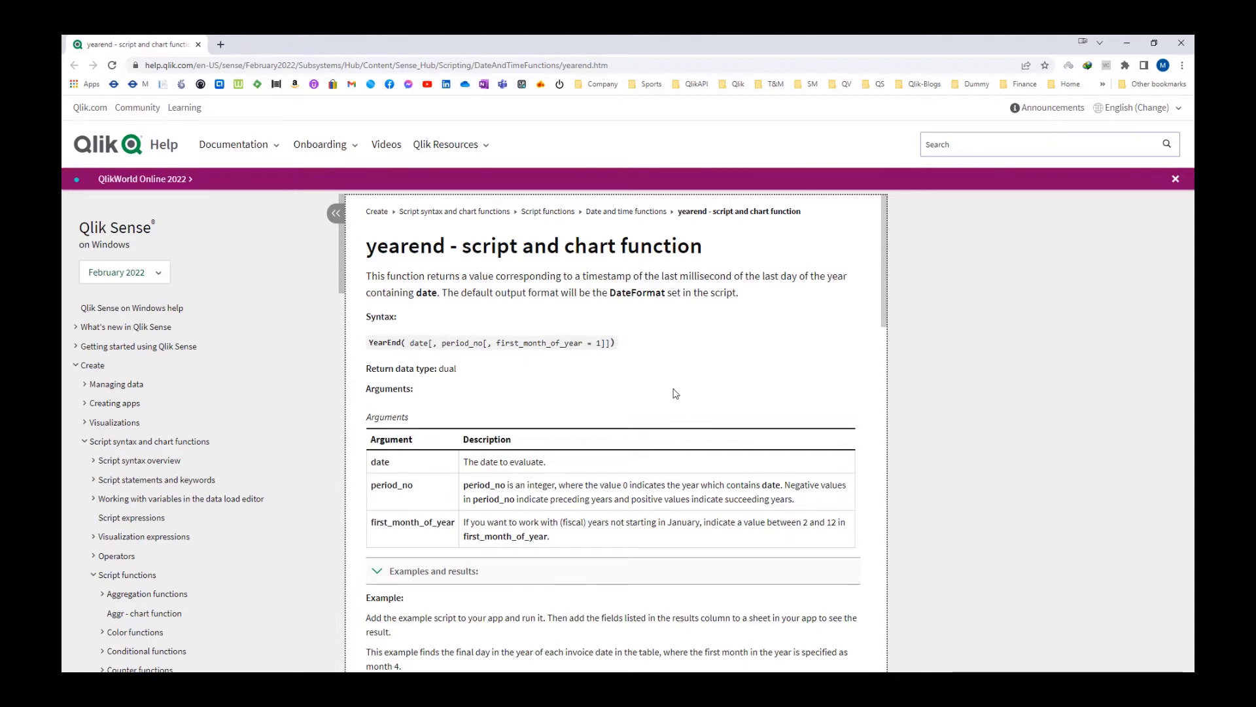
drag(441, 342, 603, 342)
click(605, 365)
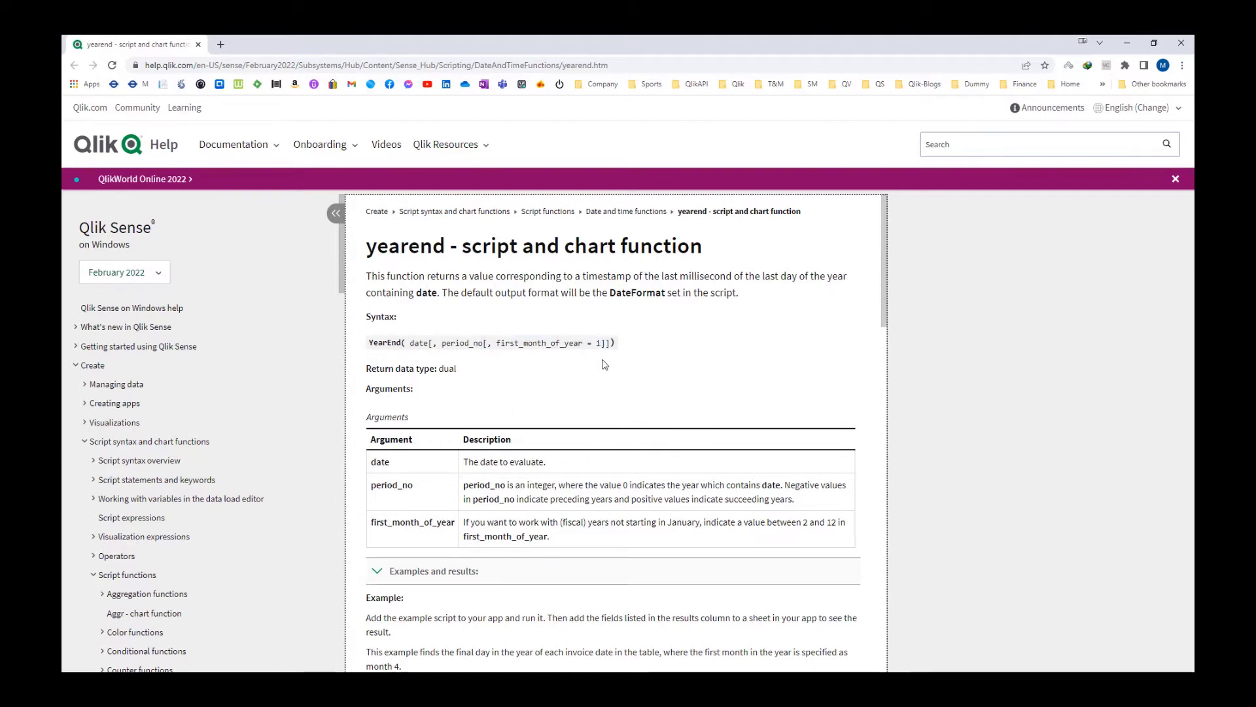
double_click(449, 343)
double_click(524, 341)
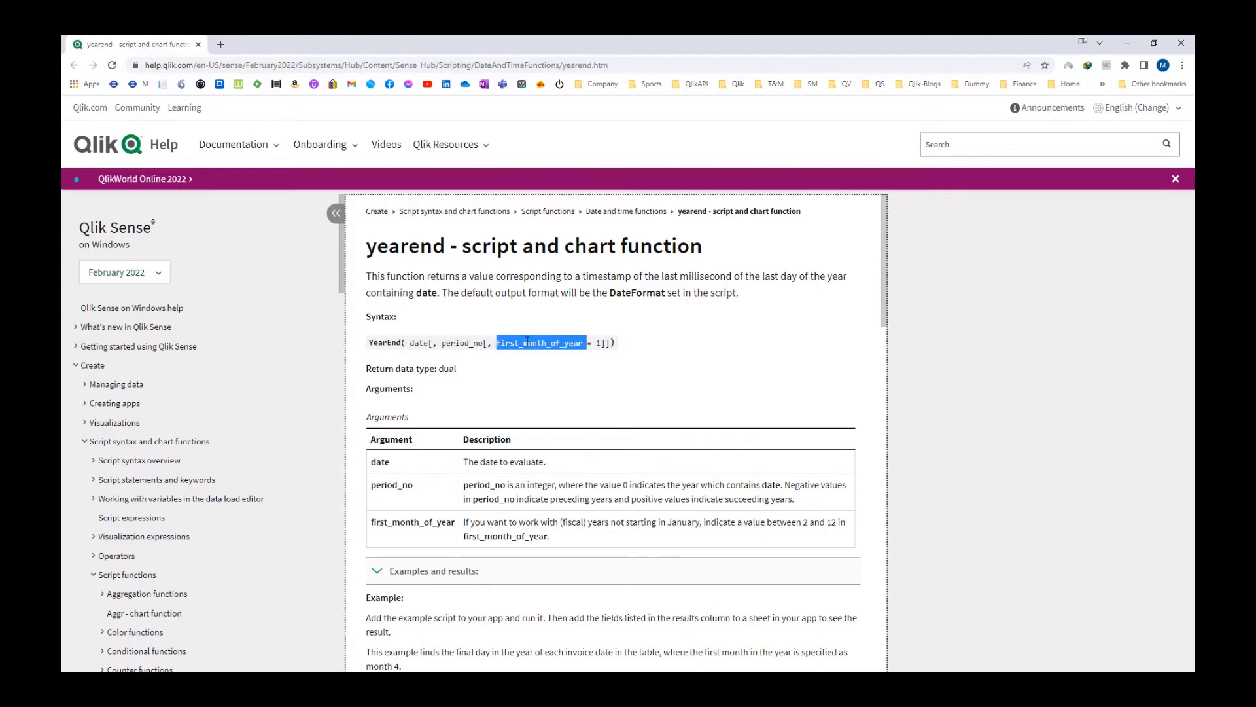
click(560, 379)
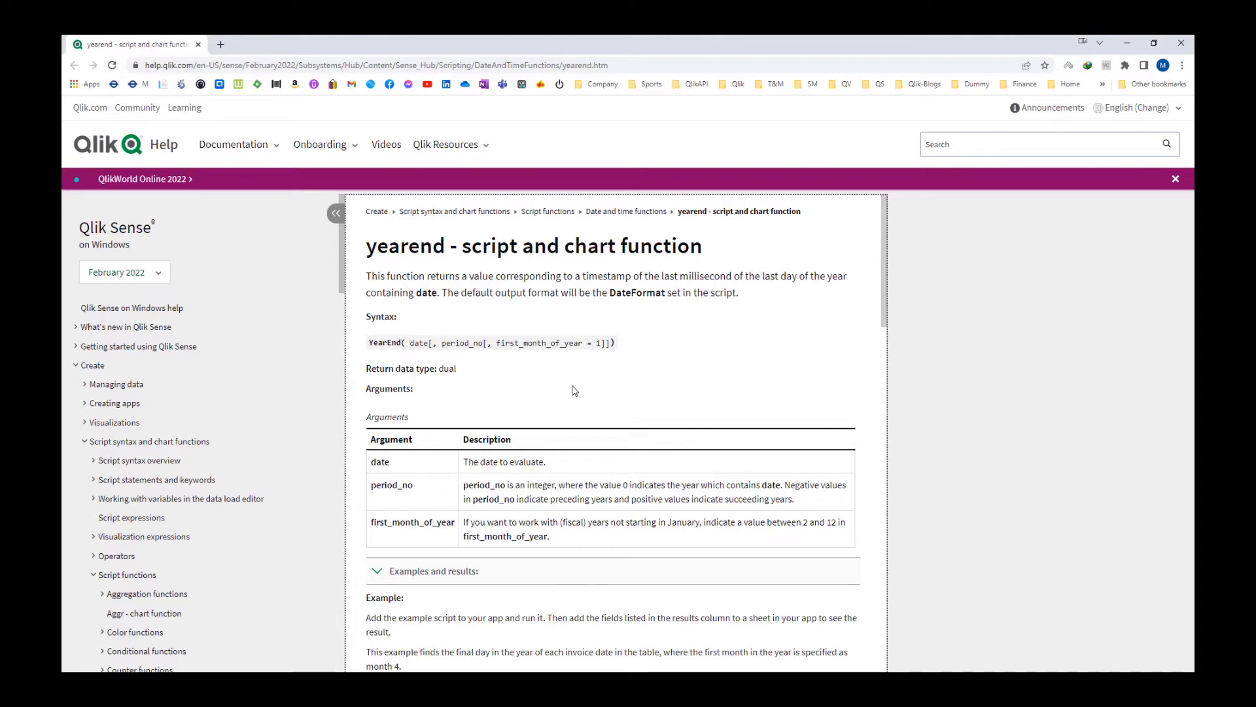
- Switch to the Qlik Sense Dashboard sheet and add a 12 x 4 KPI below the existing KPI row with measure =Today()
click(1128, 44)
drag(157, 424, 424, 345)
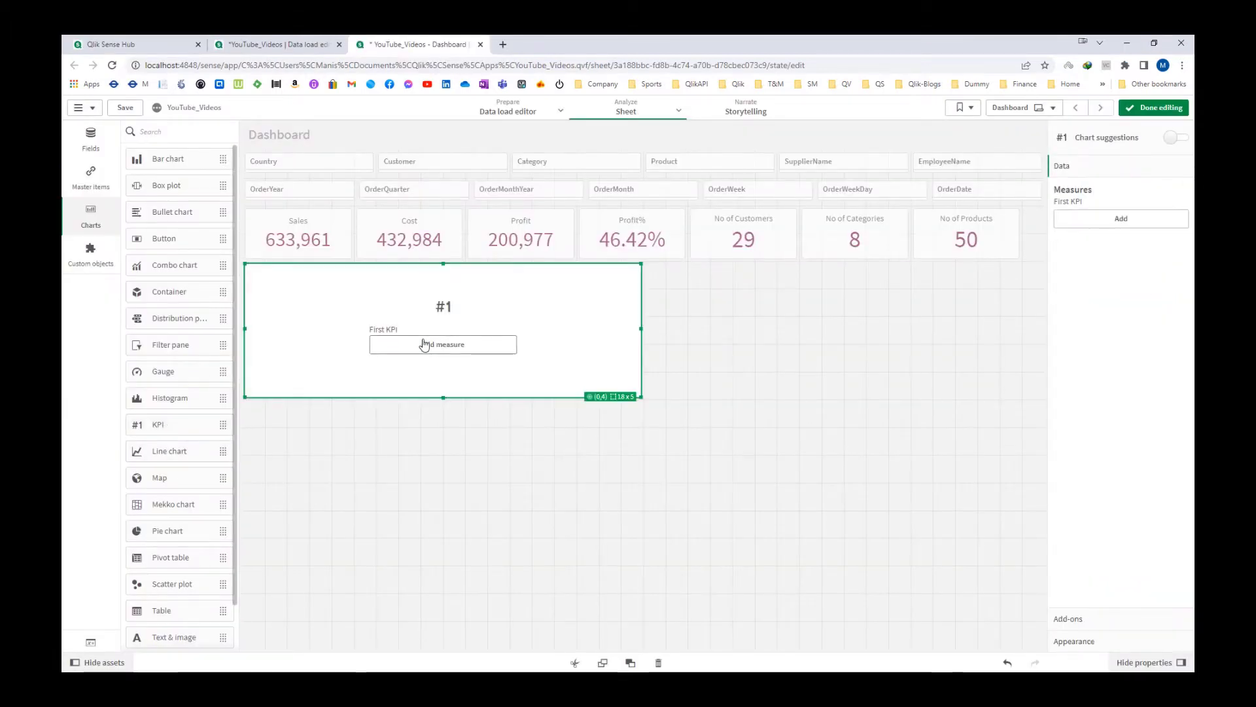
drag(641, 397, 508, 370)
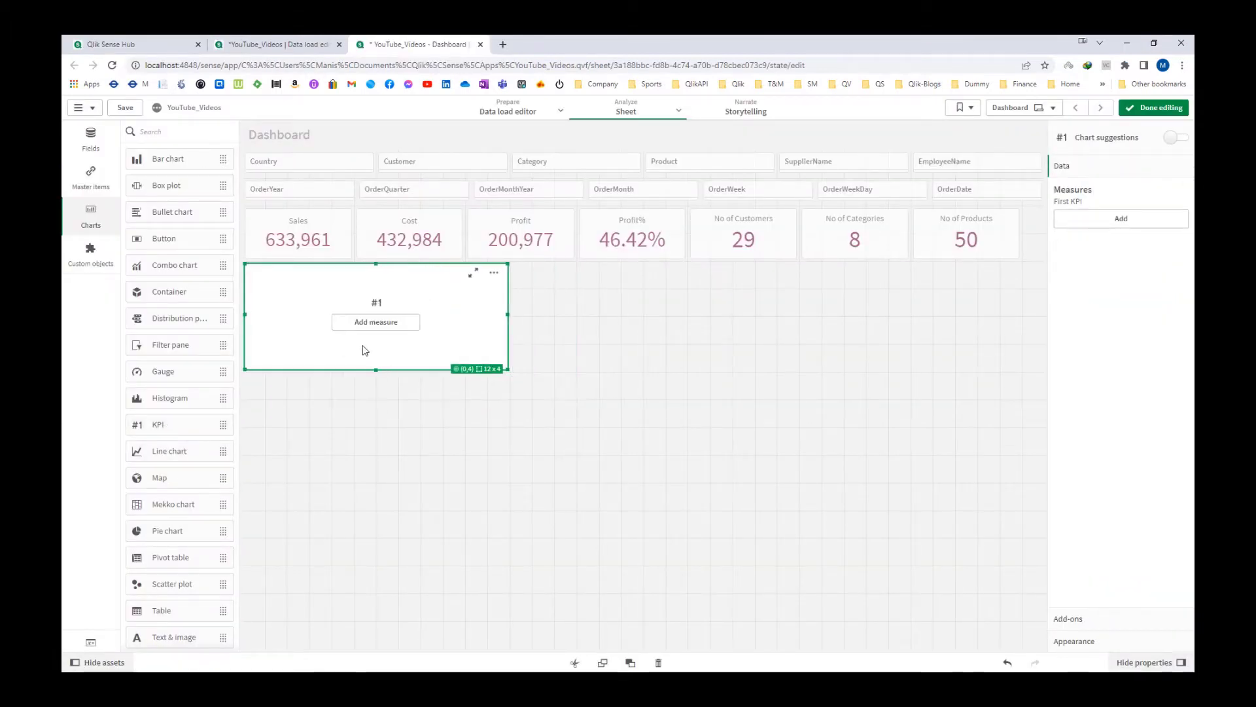
click(366, 327)
text(=1oday())
key(Return)
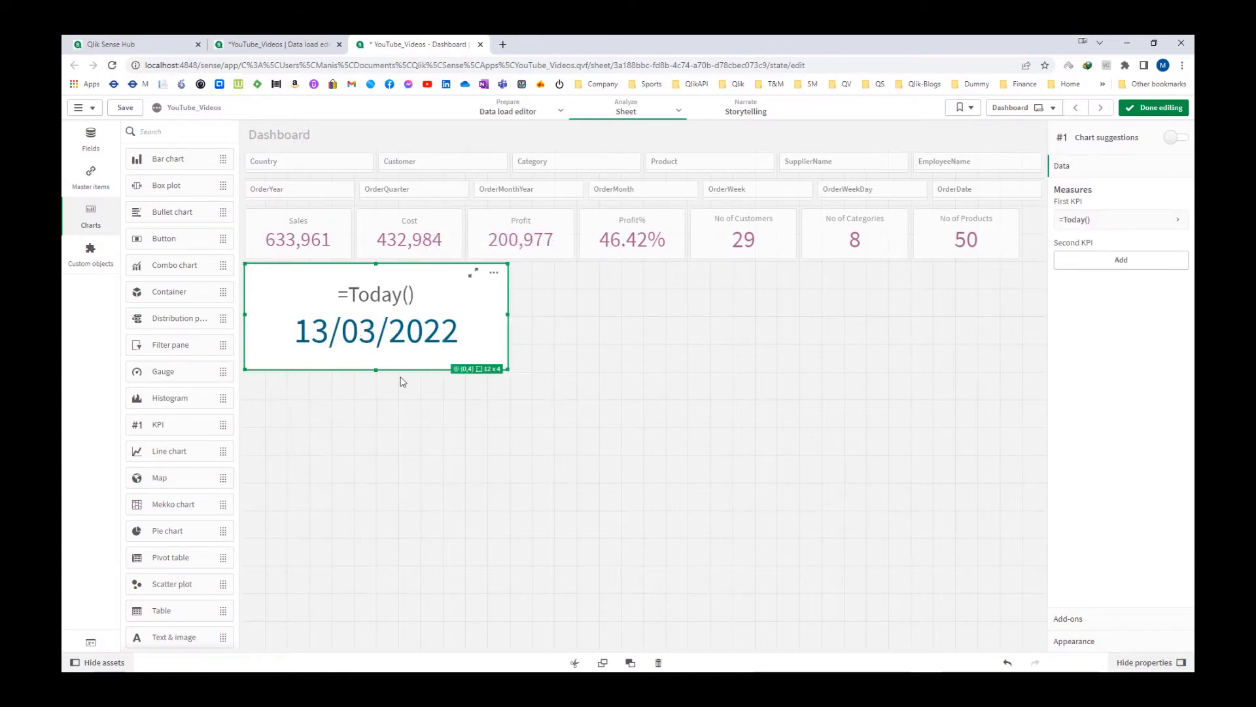
- Duplicate the Today KPI into the free space beside it and resize the copy to 11 x 4 grid cells
right_click(406, 336)
click(422, 342)
right_click(586, 340)
click(711, 337)
drag(644, 400, 751, 368)
- Change the copied KPI's measure expression to =YearStart(Today())
click(1115, 220)
click(1168, 255)
key(Home)
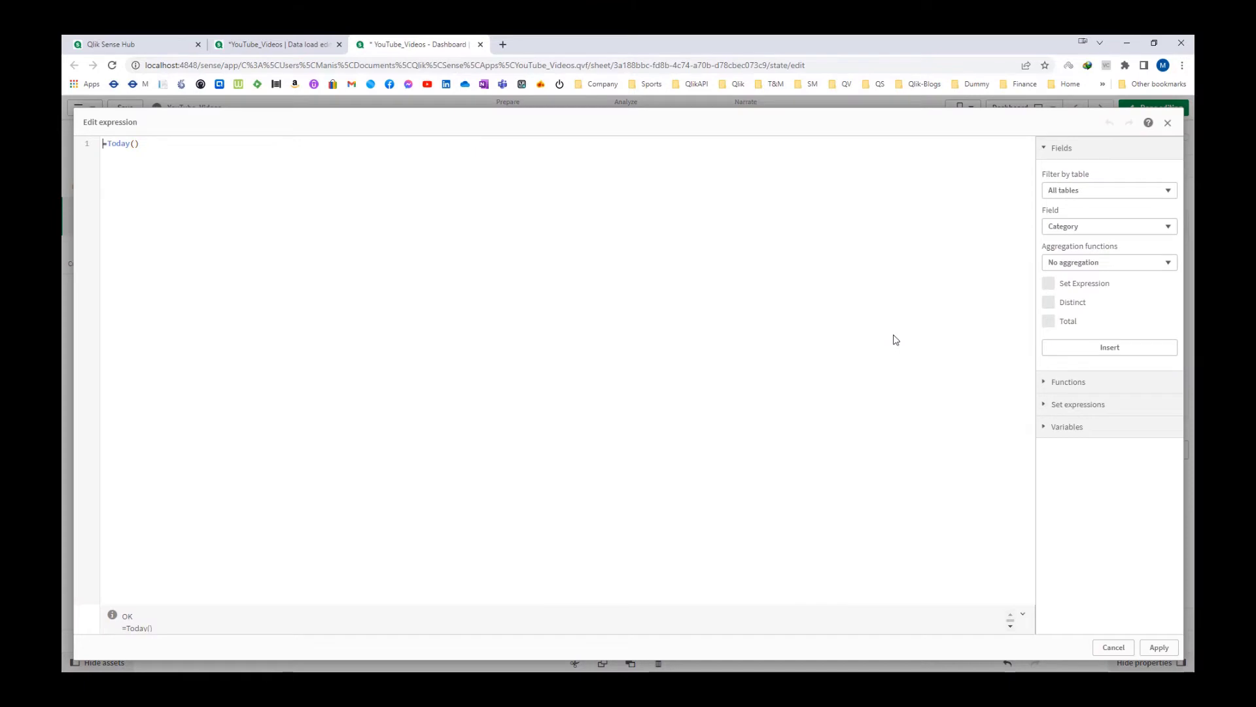
text(YearStar)
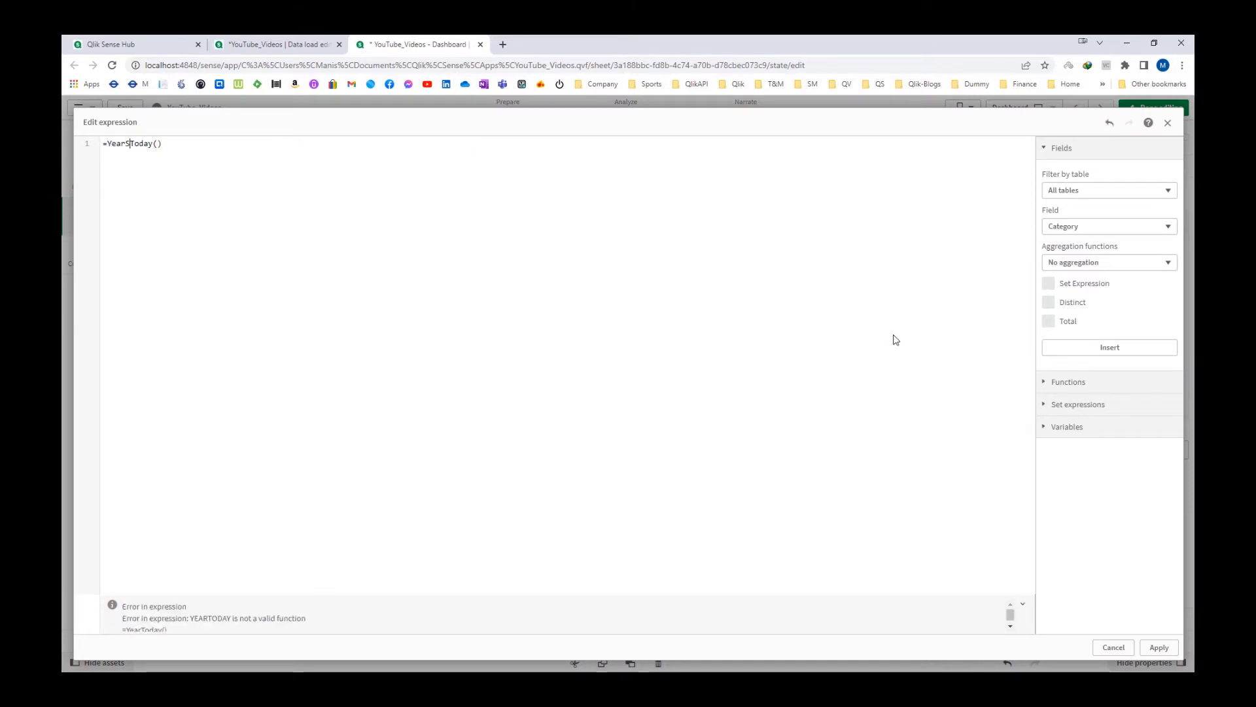
text(t(Today()
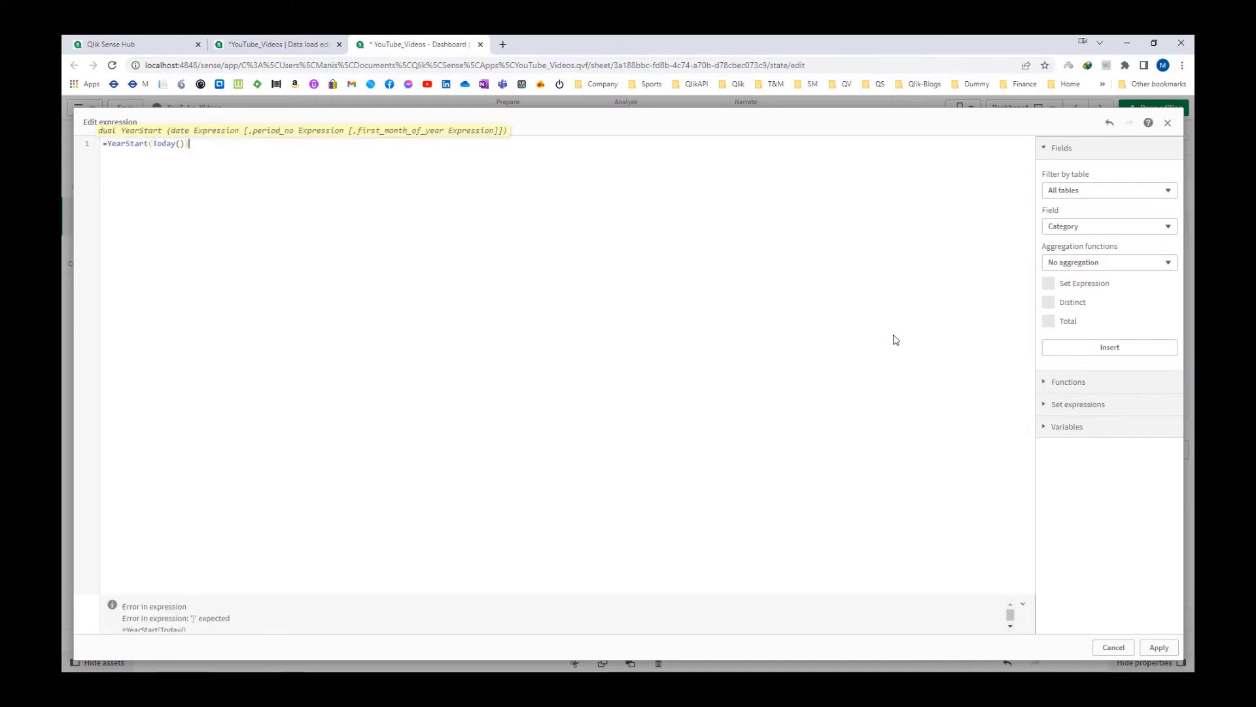
text())
click(1158, 647)
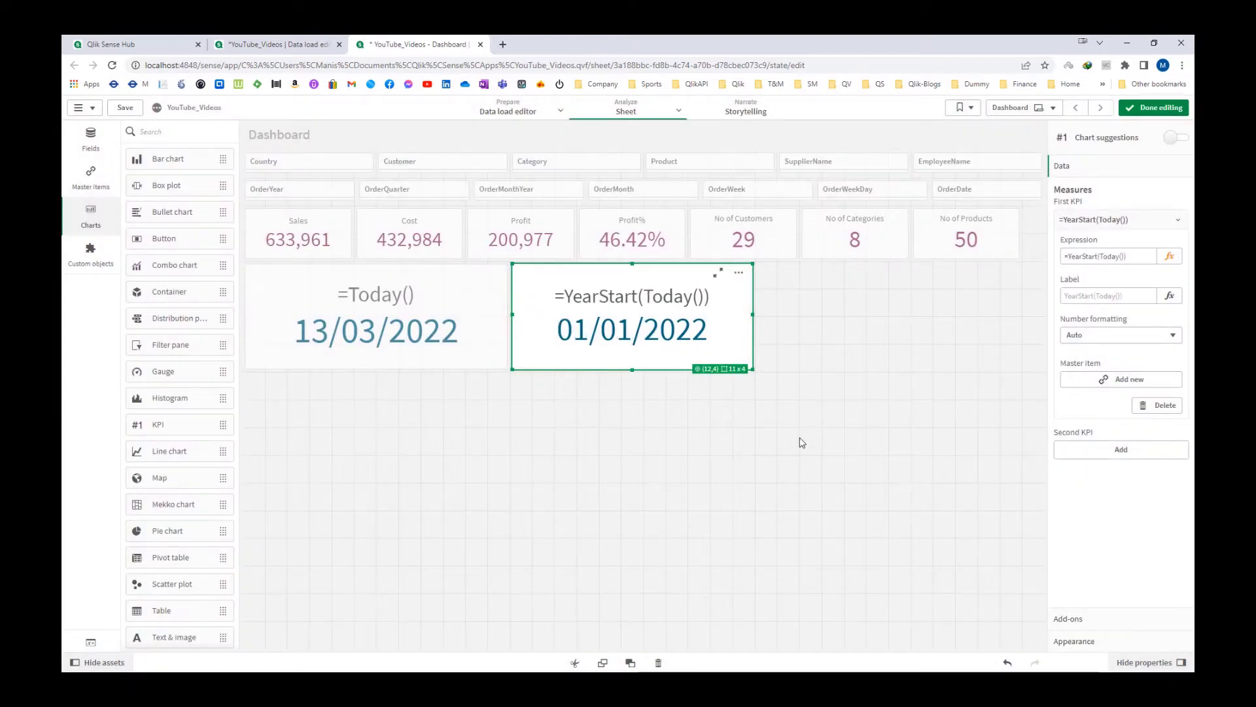
- Duplicate the YearStart KPI into the remaining space of its row and resize the copy to 13 x 4 grid cells
right_click(658, 345)
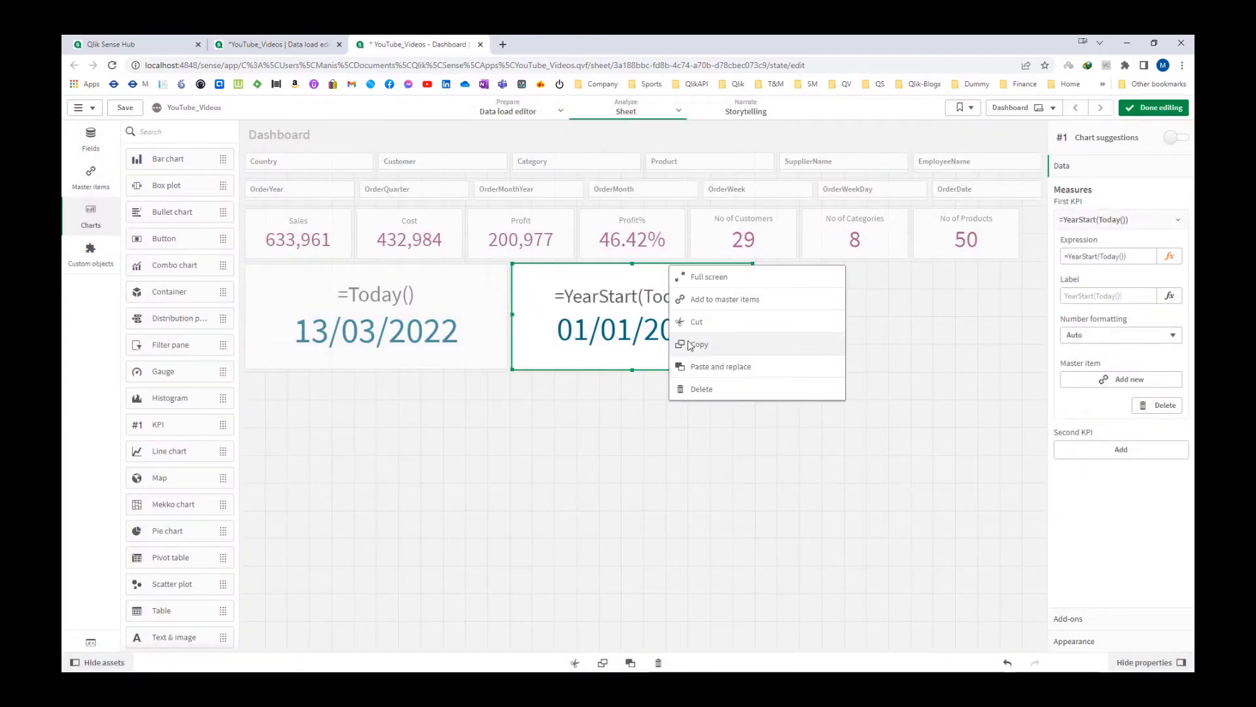
click(726, 343)
right_click(832, 340)
click(844, 332)
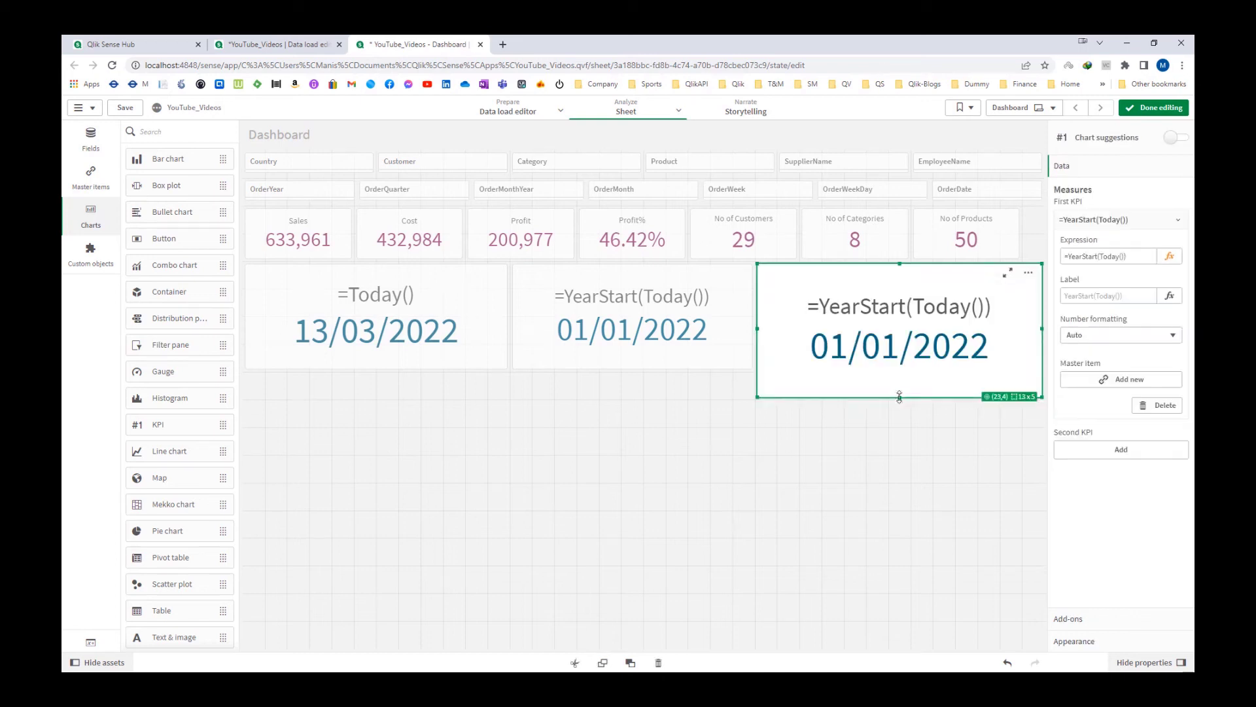
drag(902, 401, 888, 357)
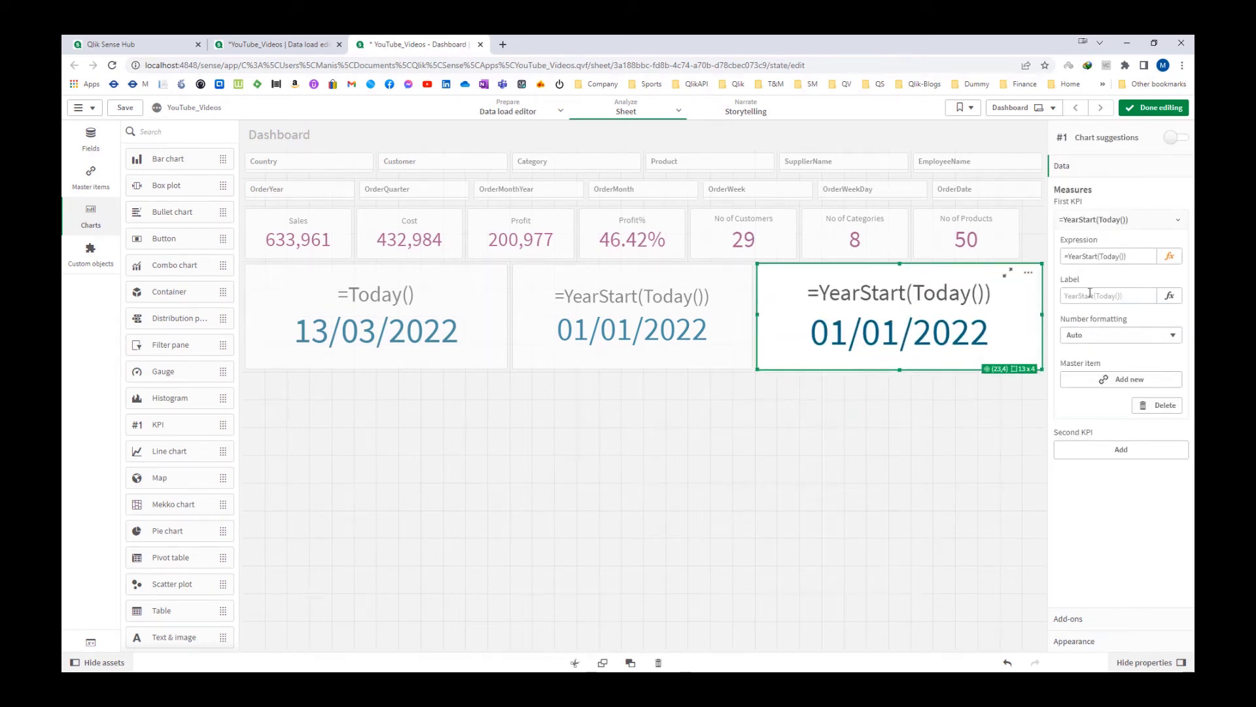
- Wrap the new copy's measure in TimeStamp so the expression reads =TimeStamp(YearStart(Today()))
click(1170, 256)
key(Home)
key(Right)
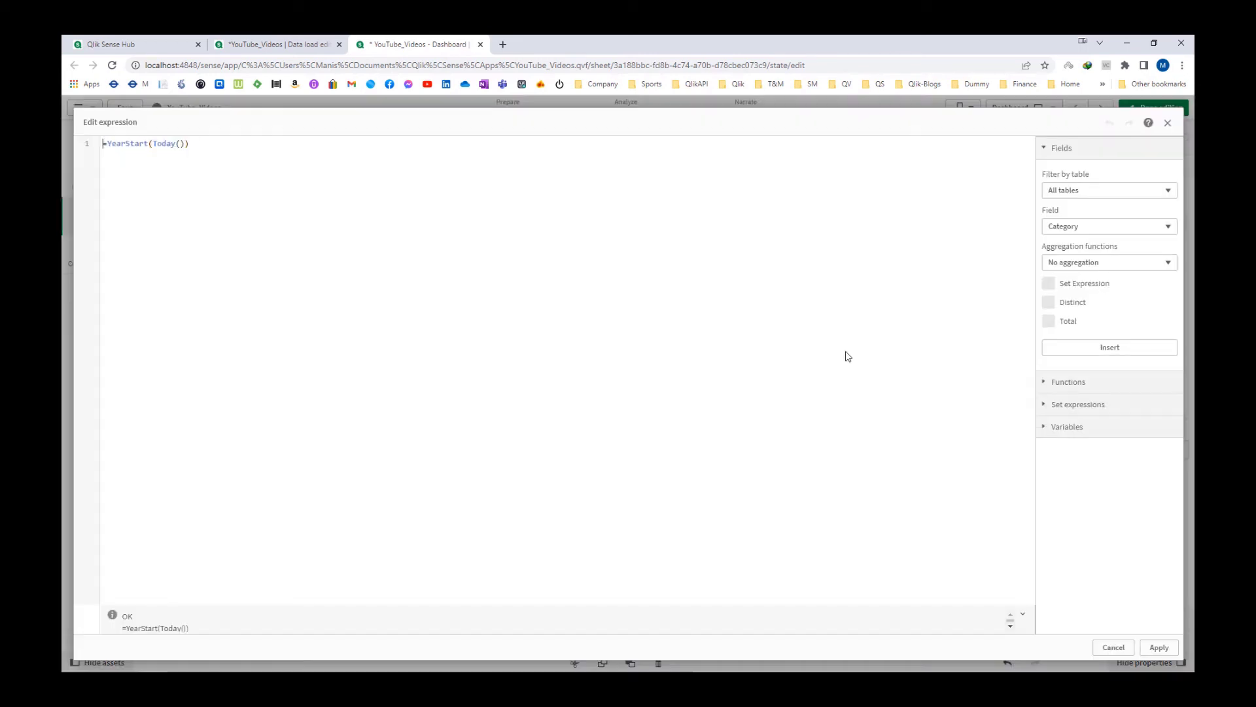
text(Tim)
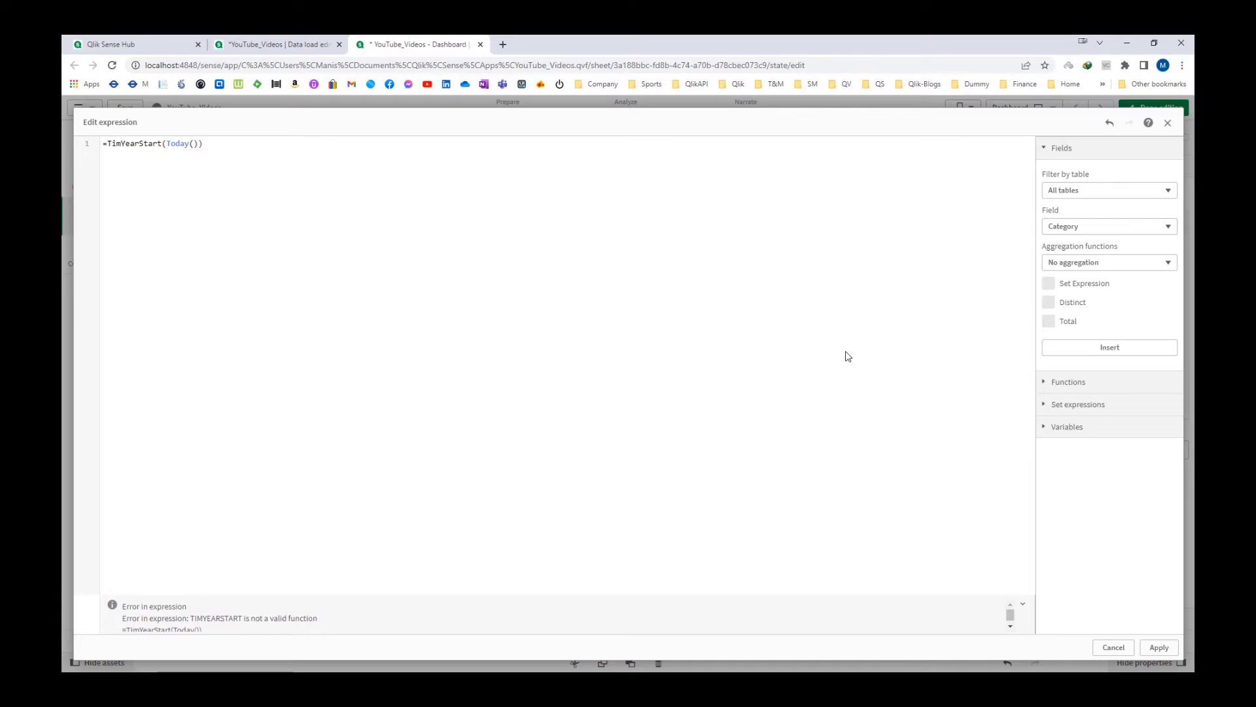
text(eStamp()
key(End)
text())
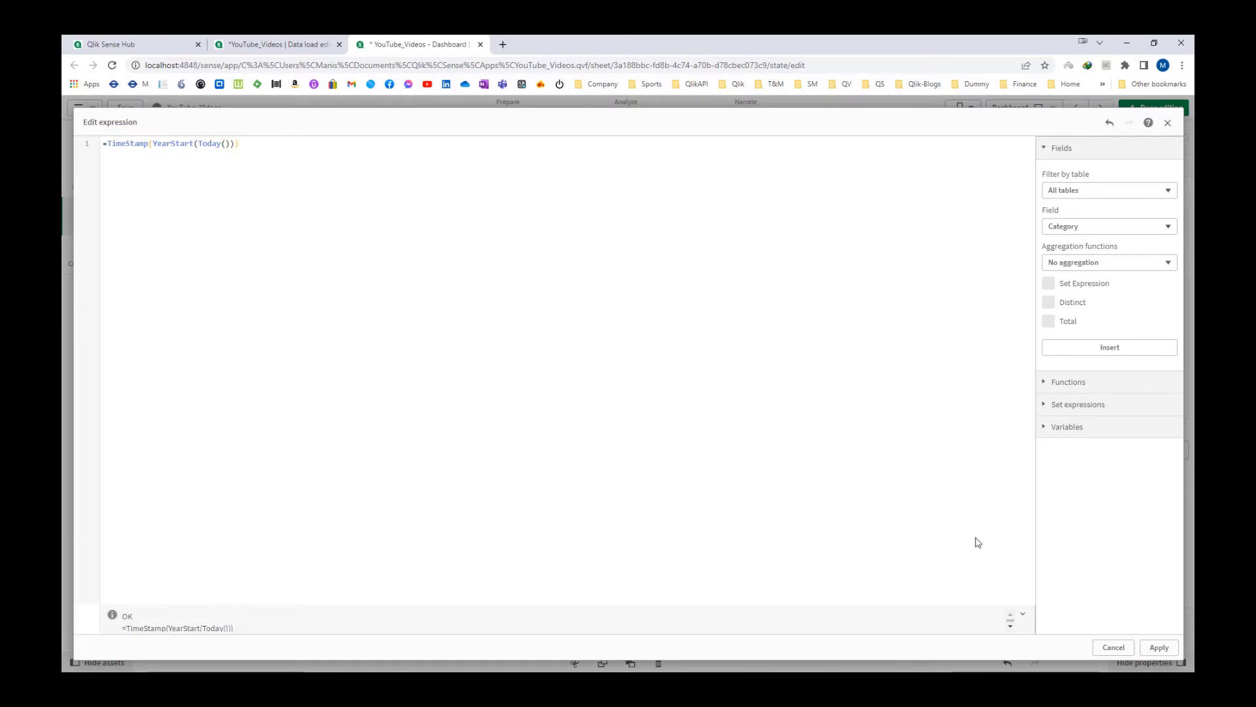
click(1159, 647)
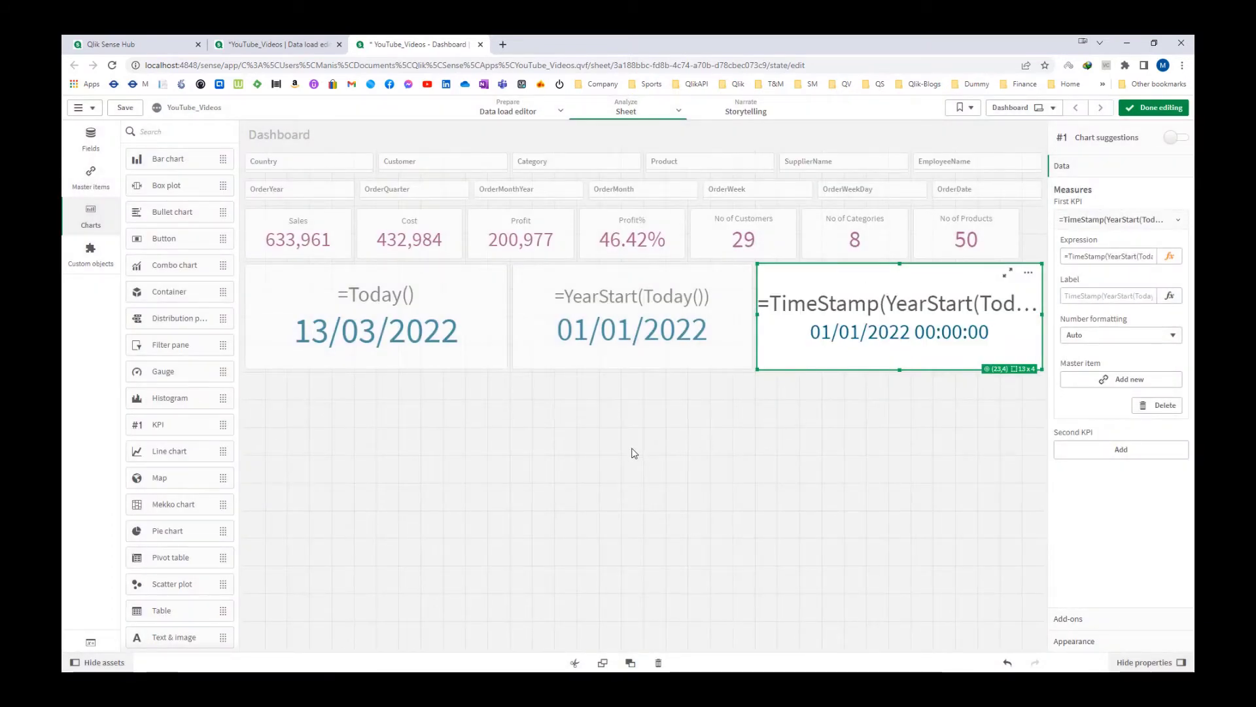
- Duplicate the =YearStart(Today()) KPI and fit the copy directly beneath the original at 11 x 3 grid cells
right_click(575, 337)
click(603, 405)
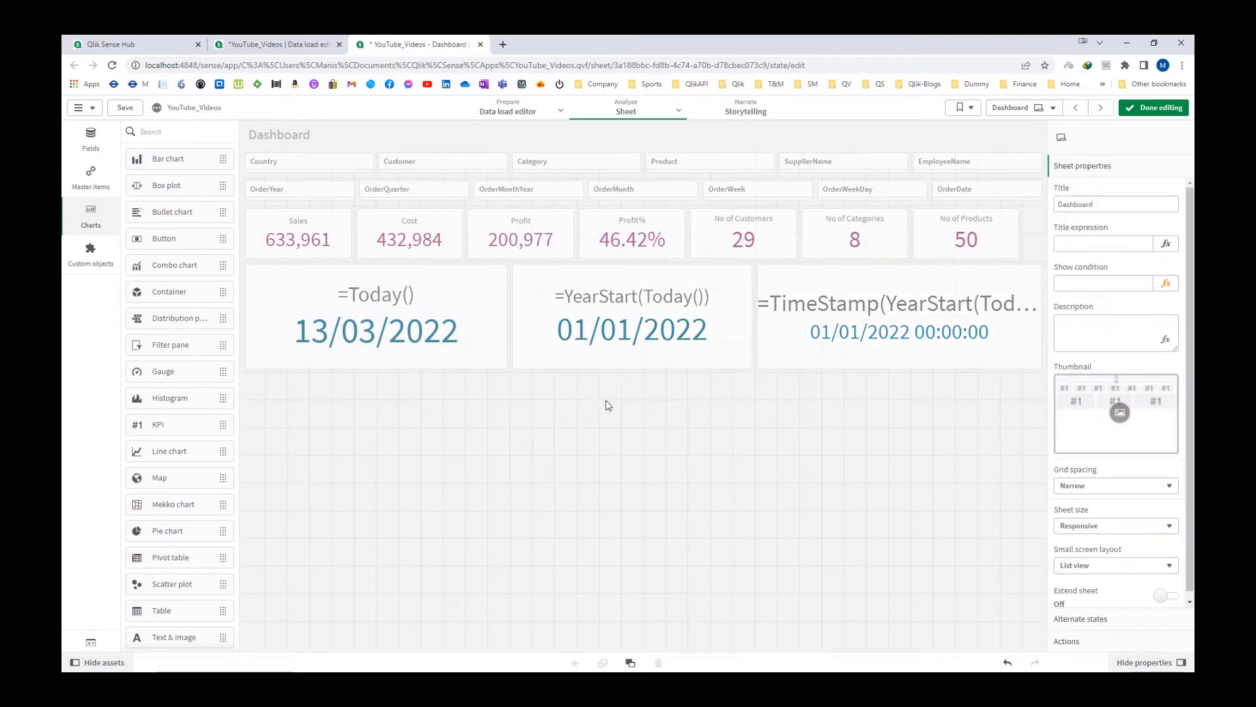
right_click(618, 411)
click(620, 404)
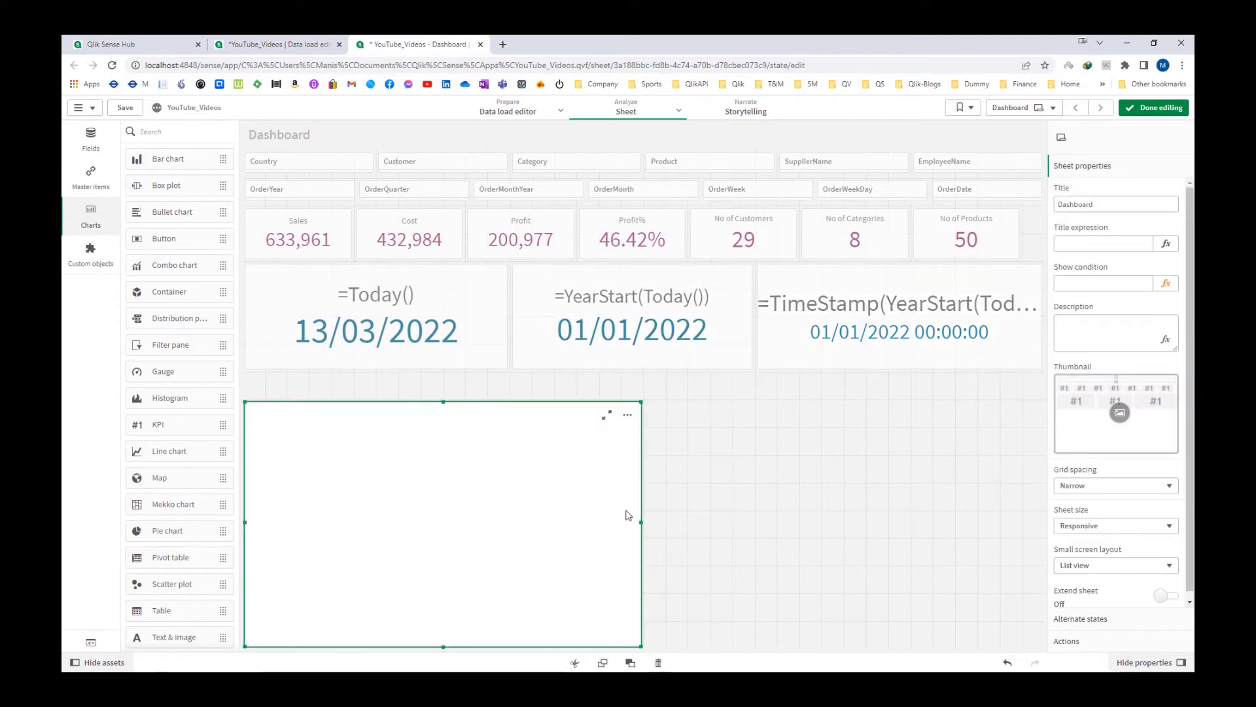
drag(638, 648, 752, 421)
drag(245, 425, 508, 471)
- Change the measure of the KPI beneath YearStart to =YearEnd(Today())
click(1087, 256)
double_click(1088, 257)
text(YearEnd)
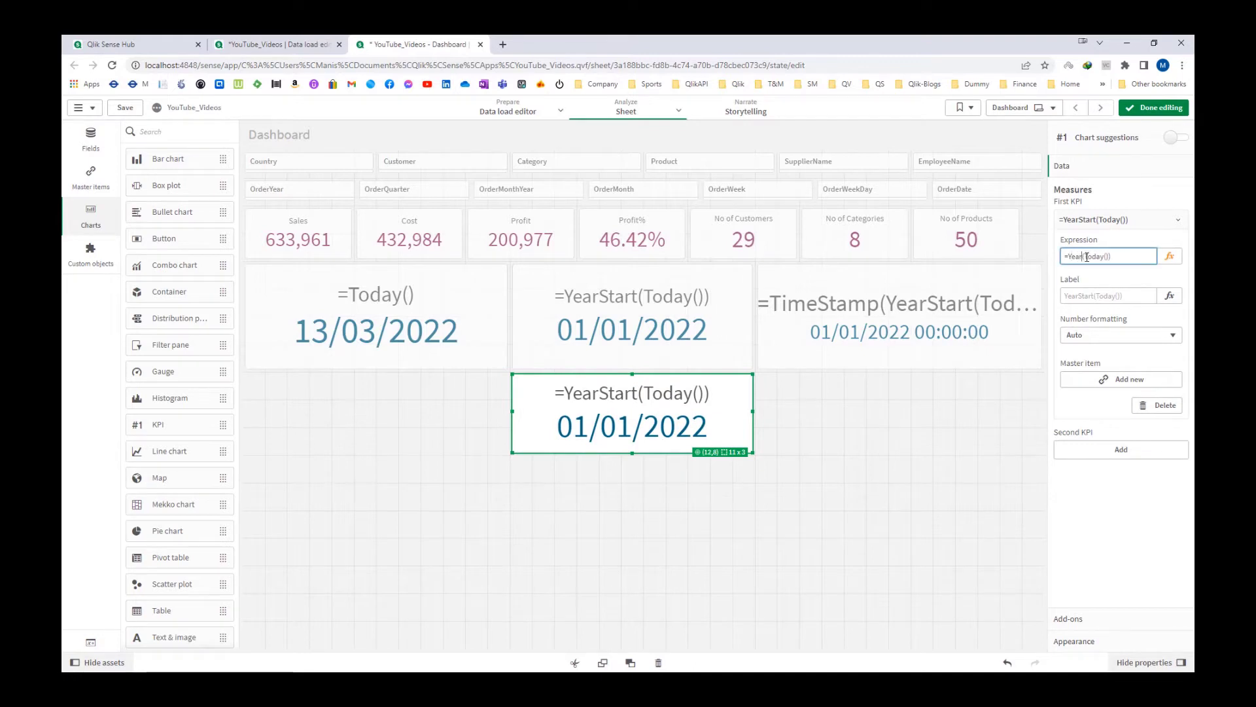
key(Tab)
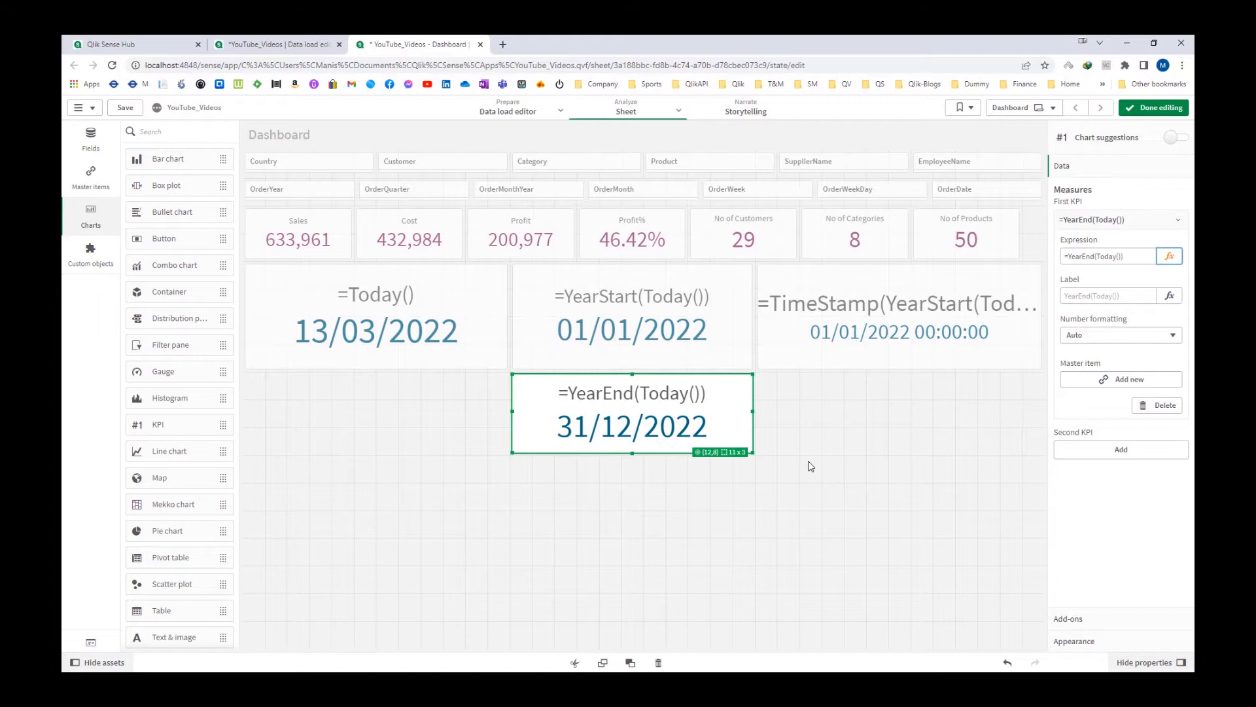
- Place a copy of the TimeStamp KPI directly beneath the original and size it to 13 x 3 grid cells
right_click(687, 428)
click(842, 416)
right_click(874, 378)
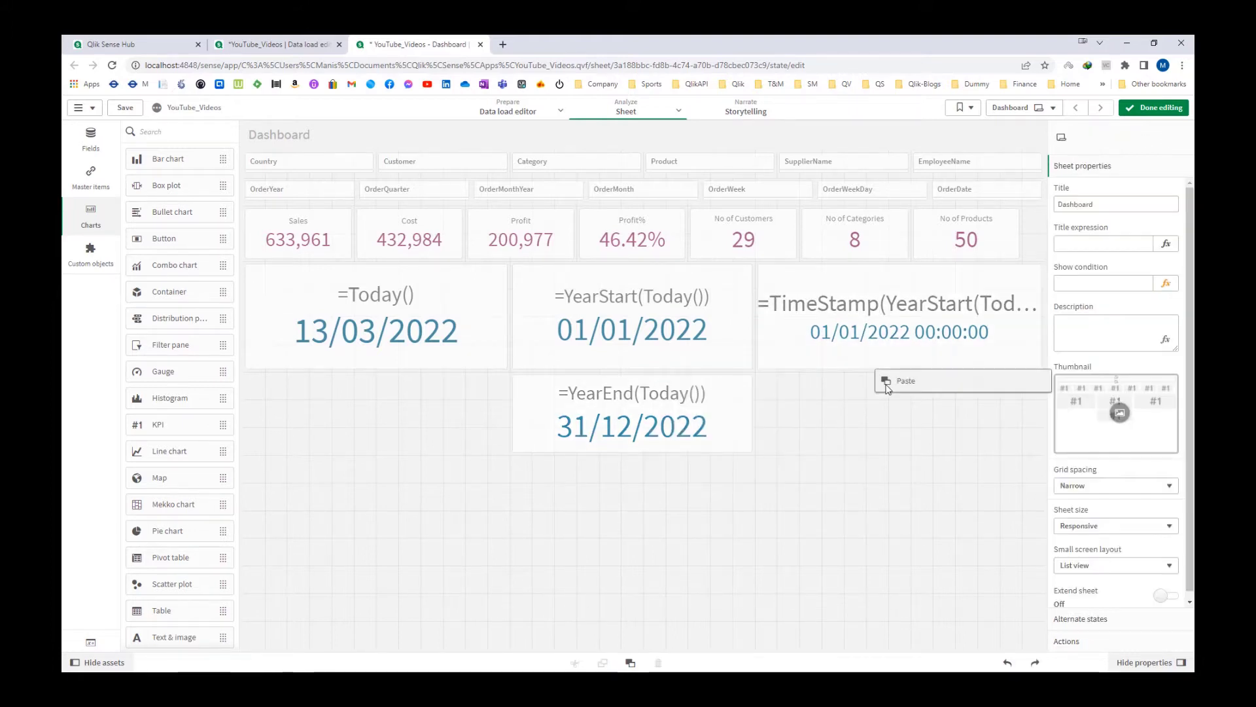
click(902, 381)
drag(900, 397, 900, 453)
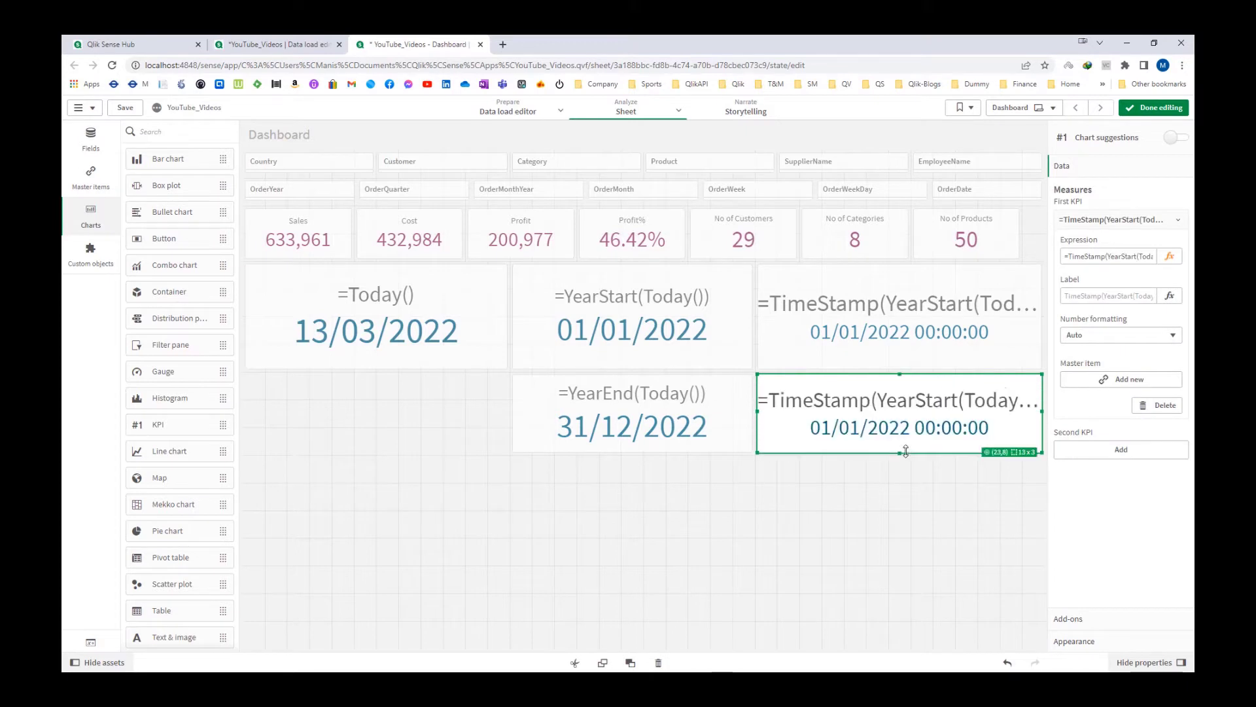
- Replace YearStart with YearEnd in the lower TimeStamp KPI, making its measure =TimeStamp(YearEnd(Today()))
click(1127, 260)
drag(1120, 256, 1139, 256)
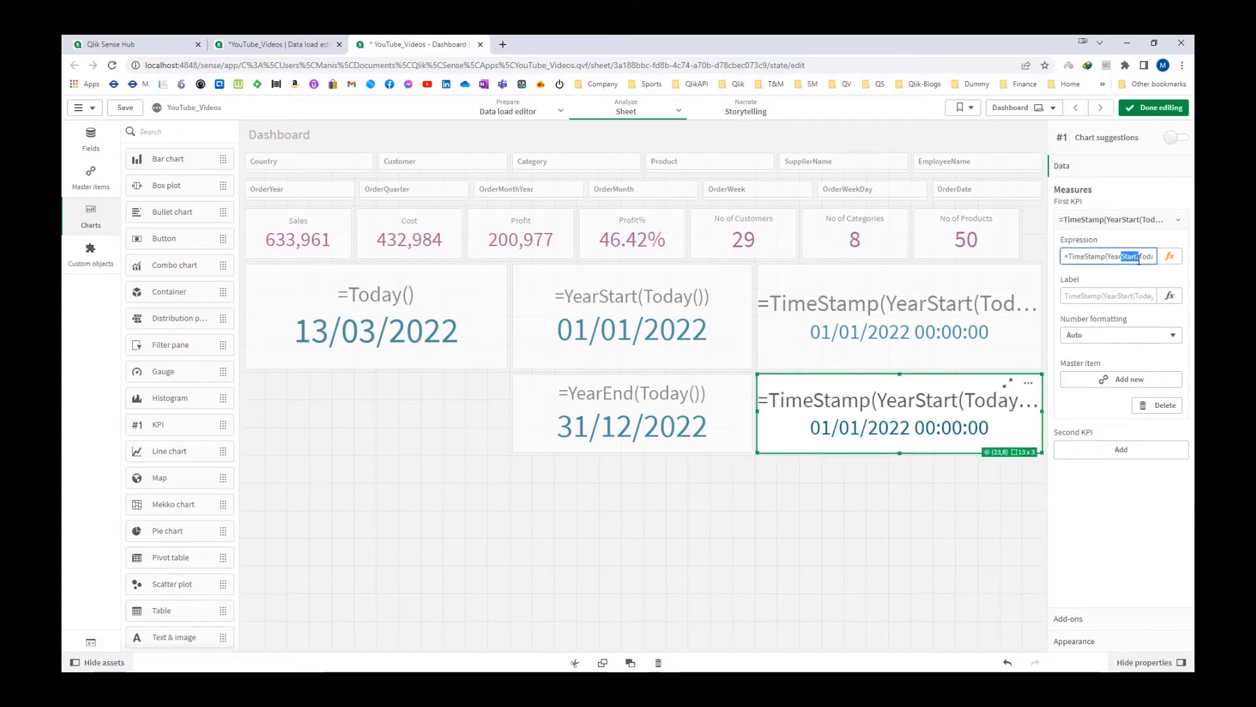
text(End)
key(Tab)
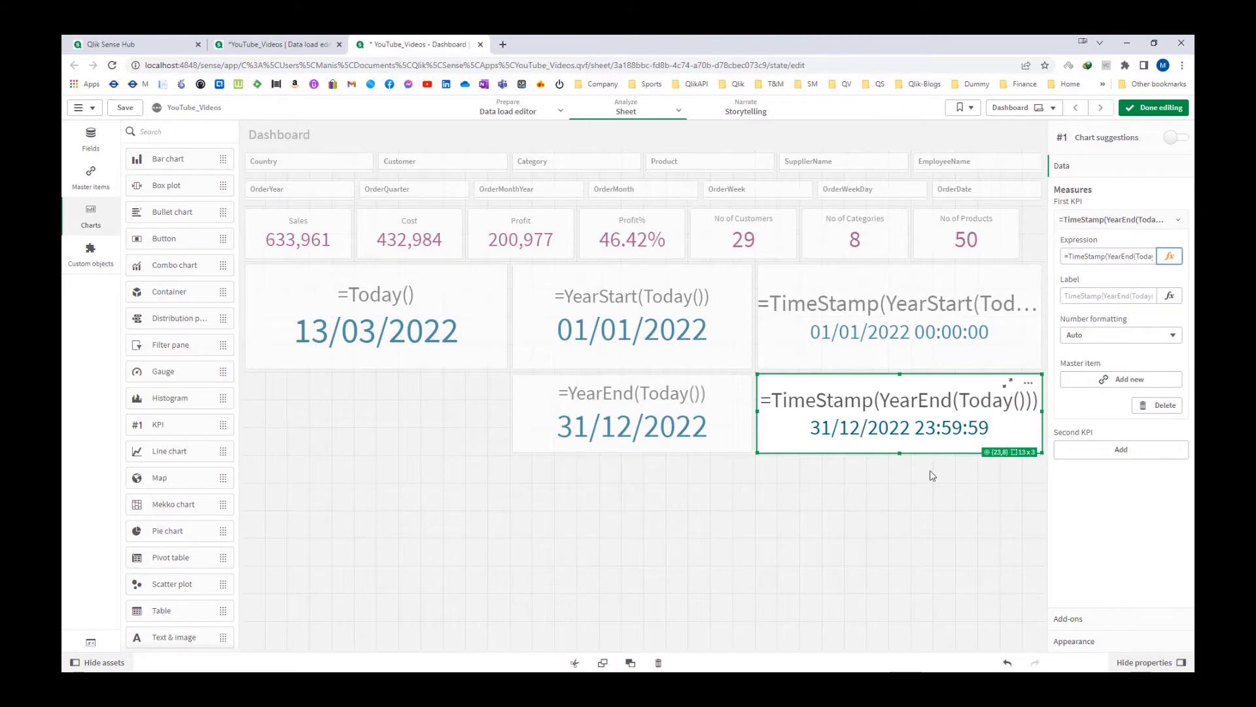
- Wrap the lower TimeStamp KPI's measure in Floor and Date, giving =Date(Floor(TimeStamp(YearEnd(Today()))))
click(937, 437)
click(1169, 256)
text(Floor()
text())
key(Home)
key(Right)
text(Date()
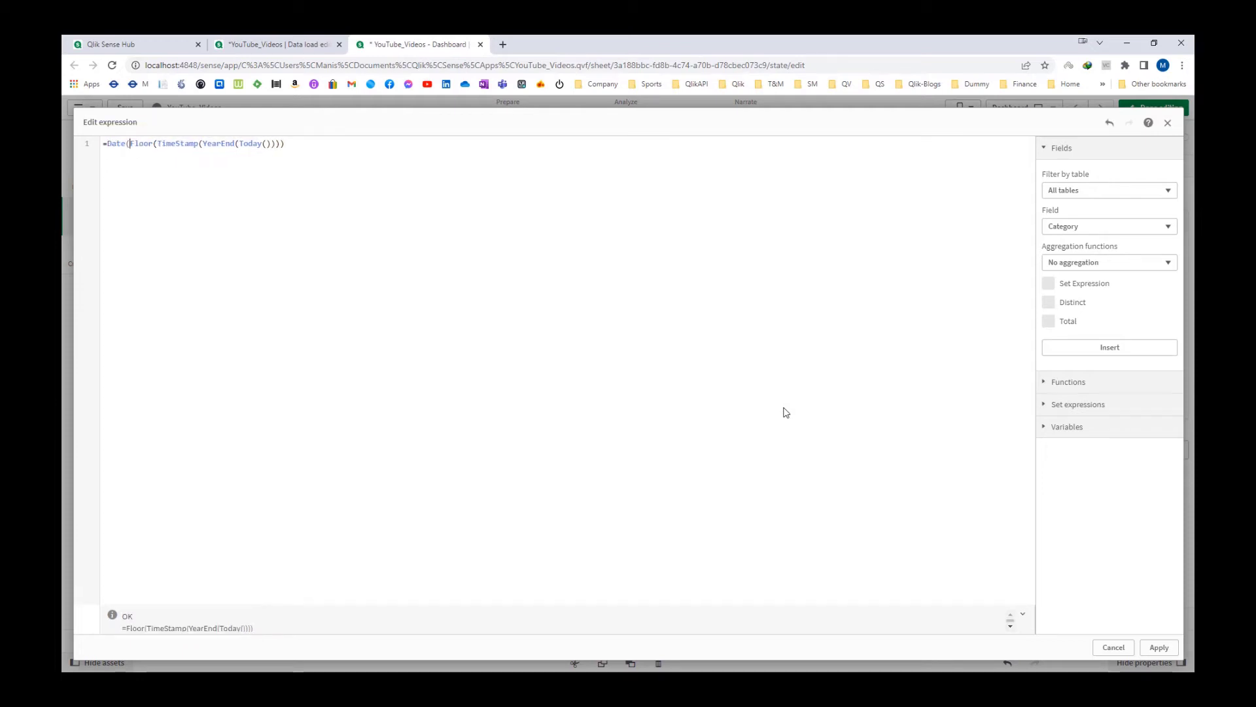
text())
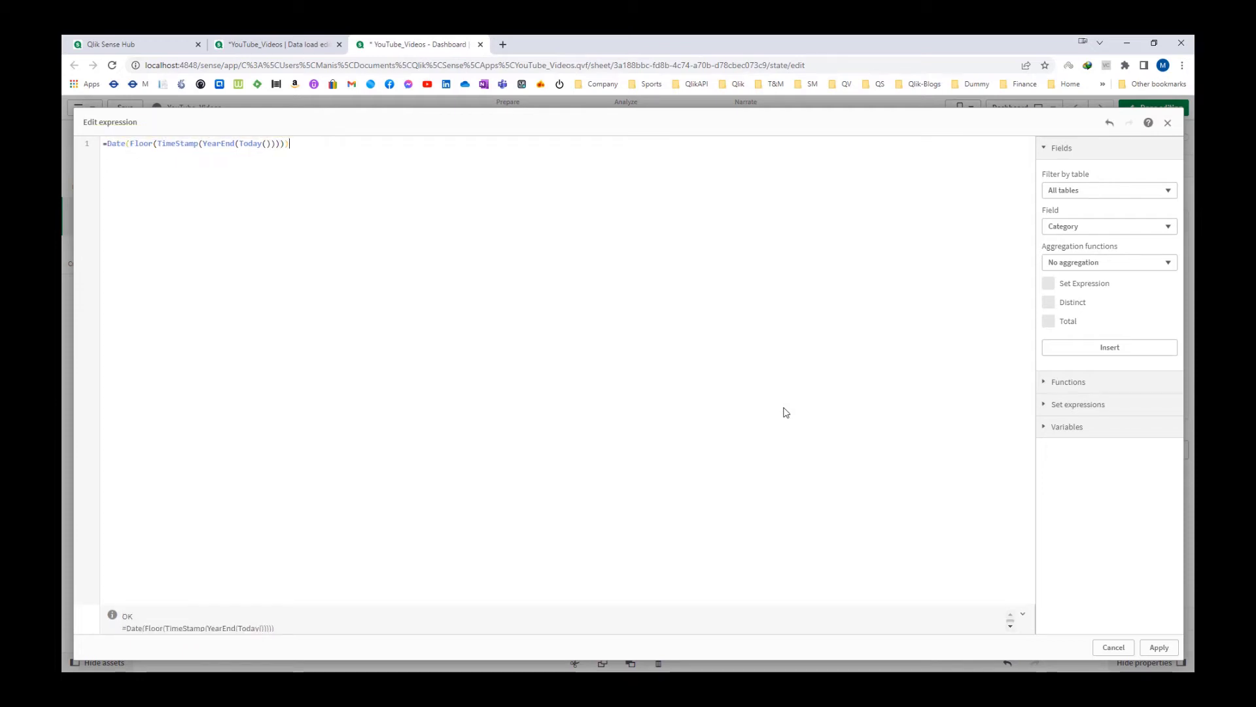
click(1158, 647)
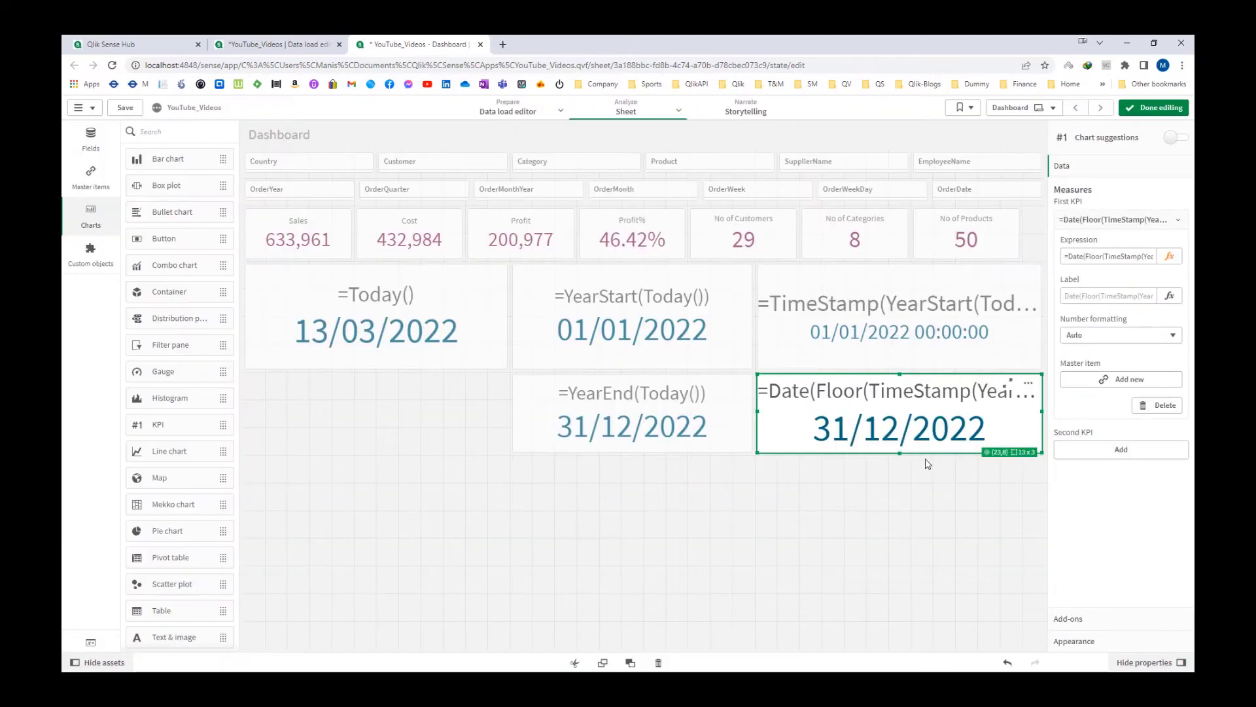
- Add a period_no of 0 to the YearStart KPI's measure, making it =YearStart(Today(),0)
click(720, 334)
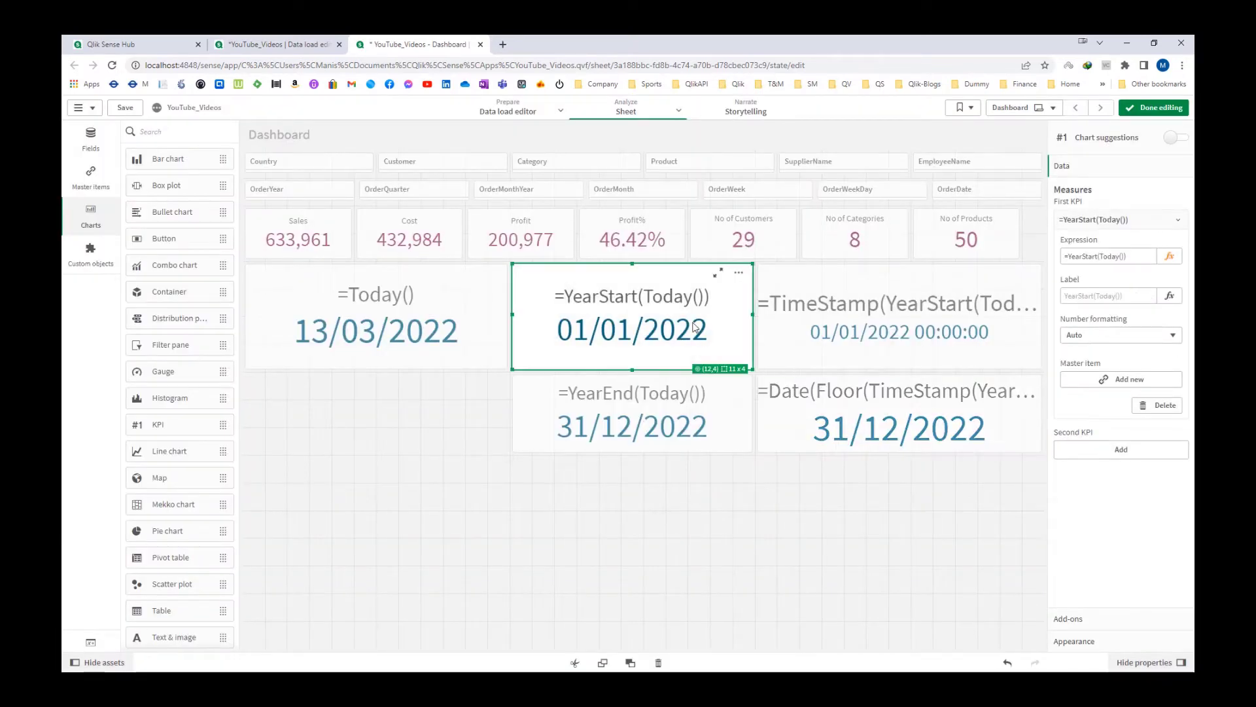
click(1143, 260)
key(Left)
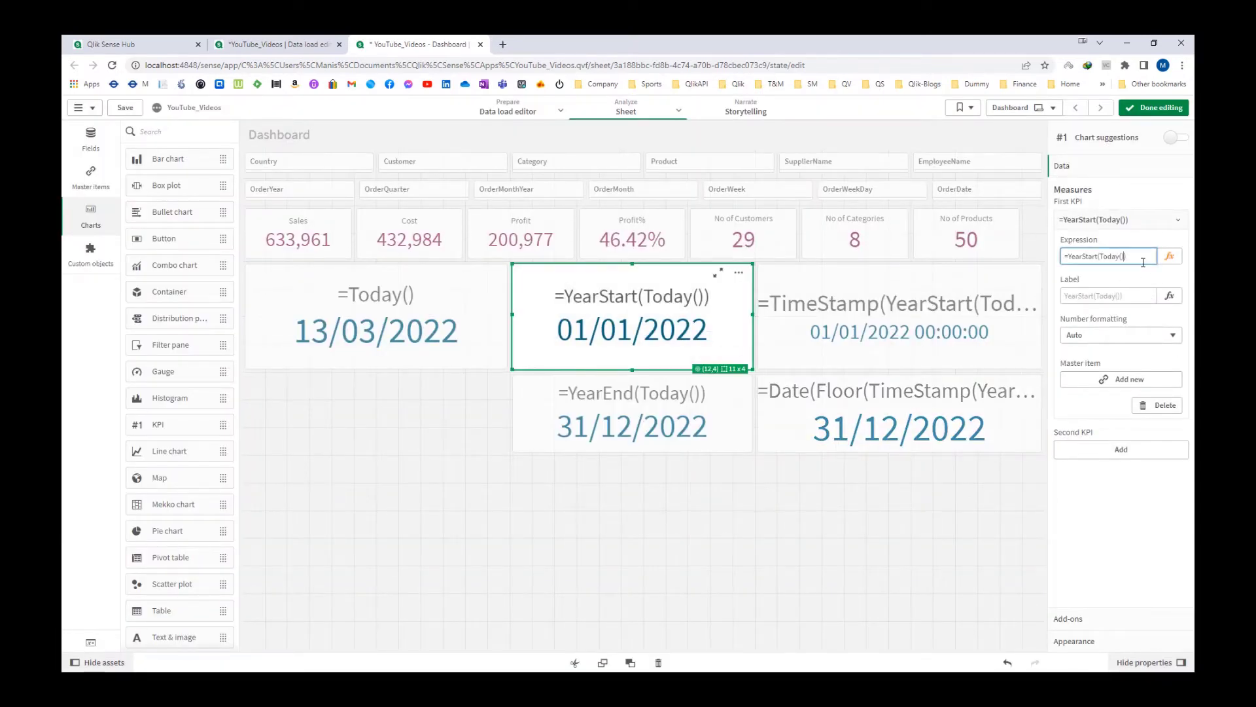
text(,0)
key(Tab)
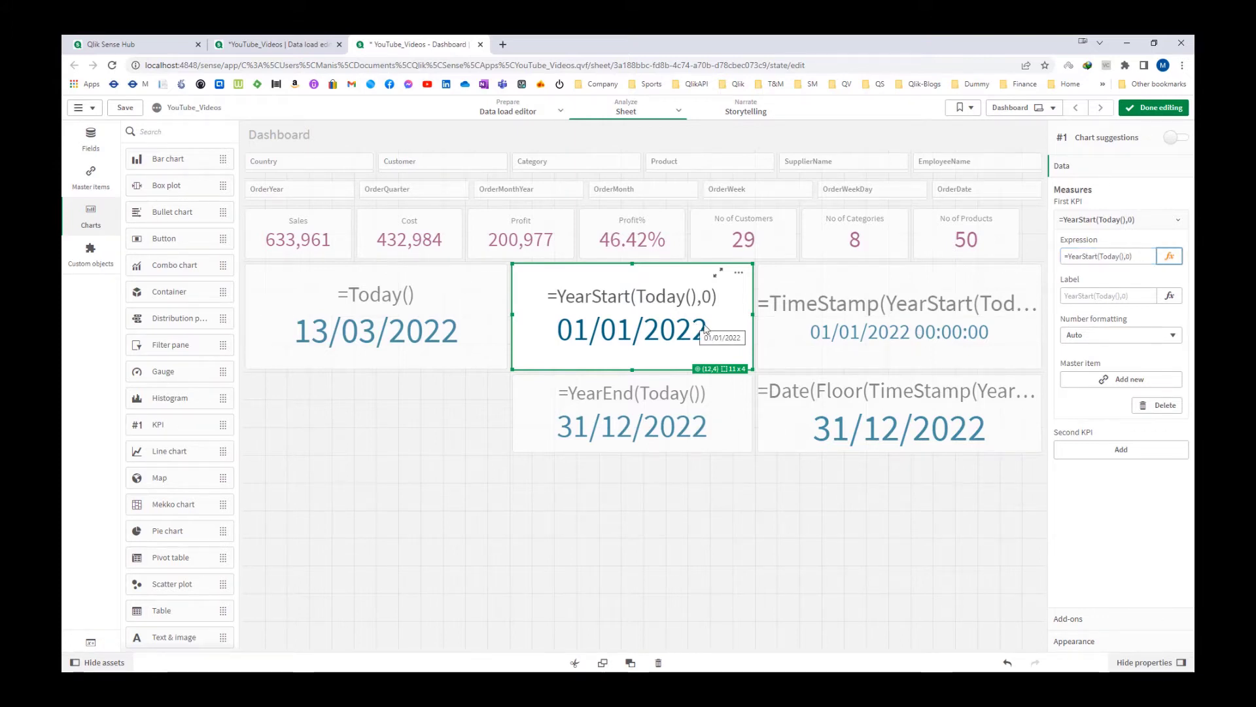
- Try a period_no of 1 in the YearStart KPI's measure and replace it with -1, making it =YearStart(Today(),-1)
click(1143, 256)
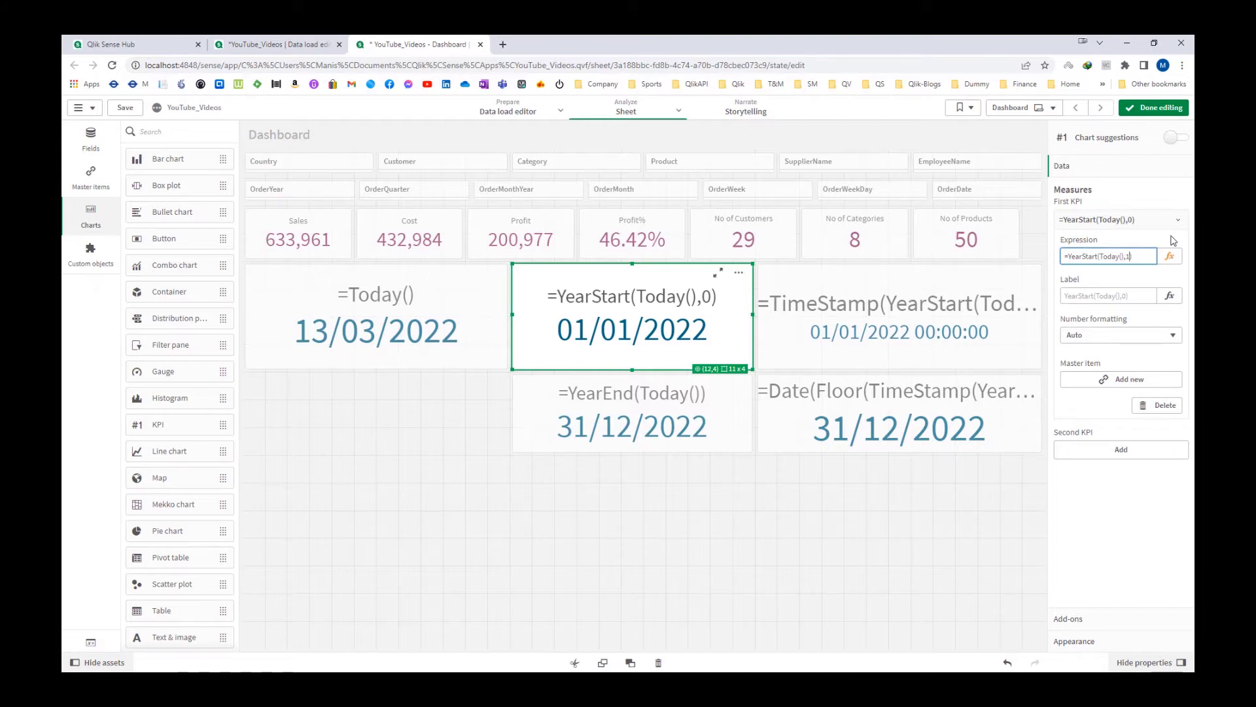
key(Tab)
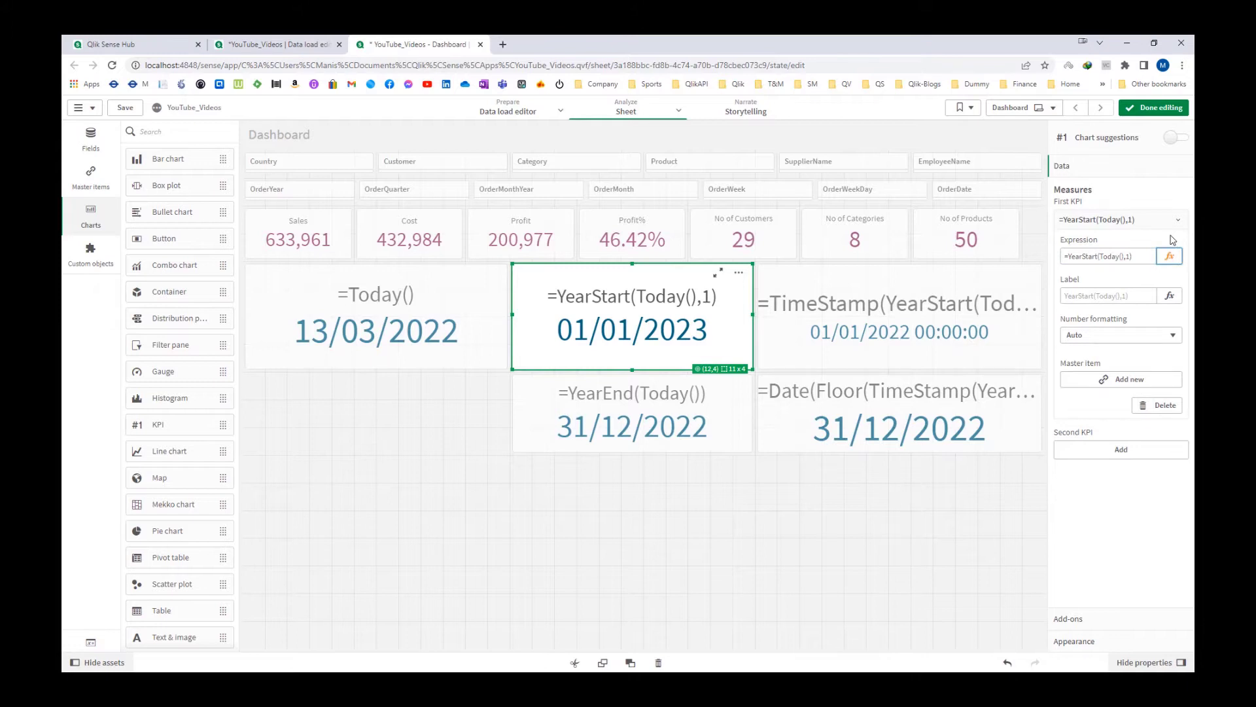
click(1148, 252)
text(-)
key(Tab)
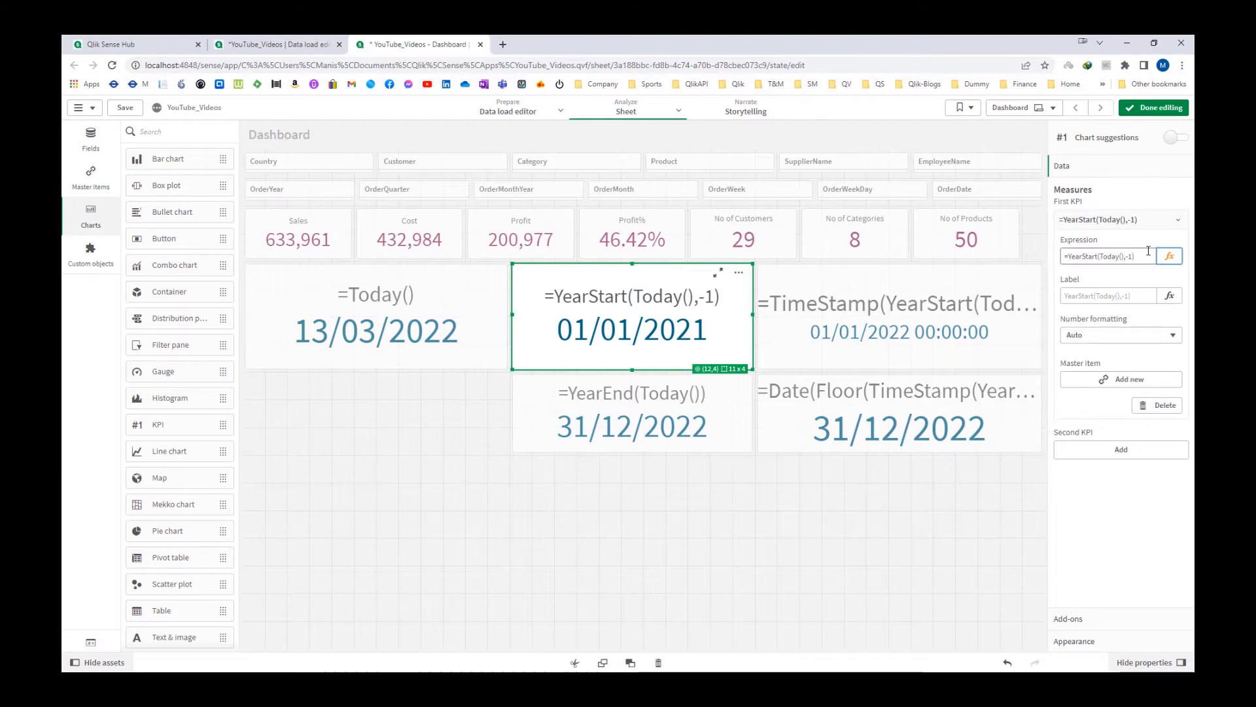
- Add a period_no of 0 to the YearEnd KPI's measure, making it =YearEnd(Today(),0)
click(663, 412)
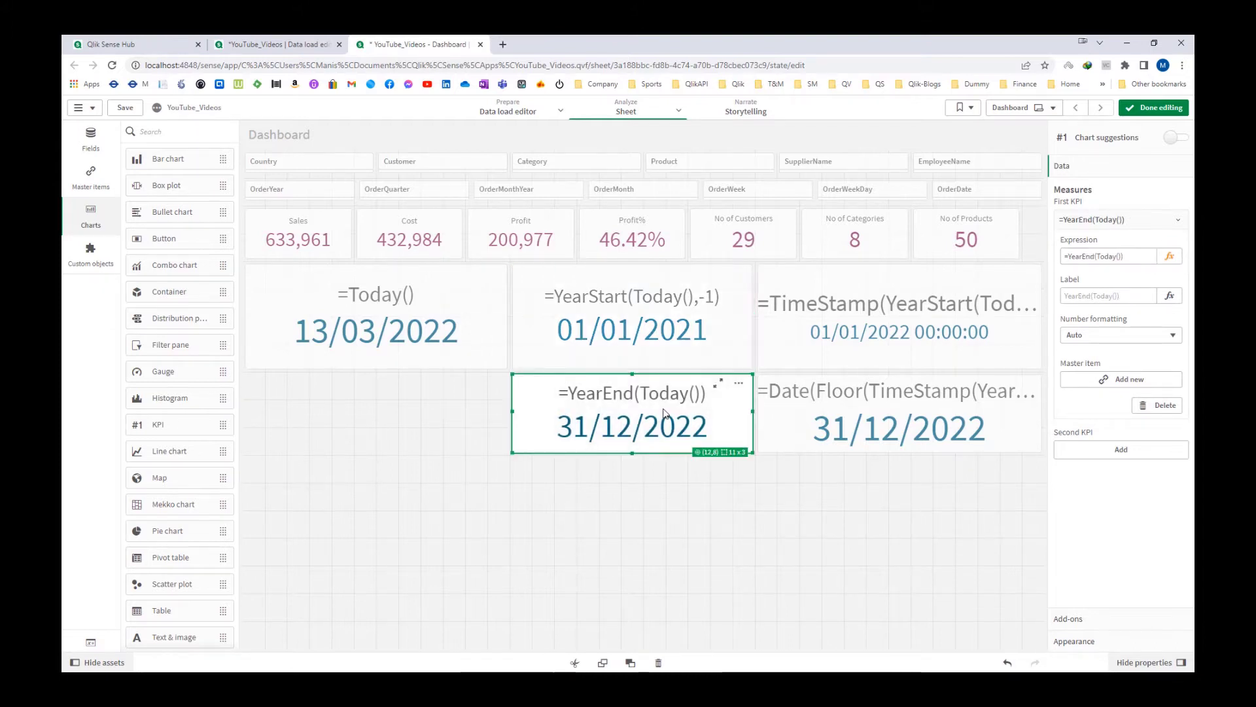
click(1136, 255)
text(,0)
key(Tab)
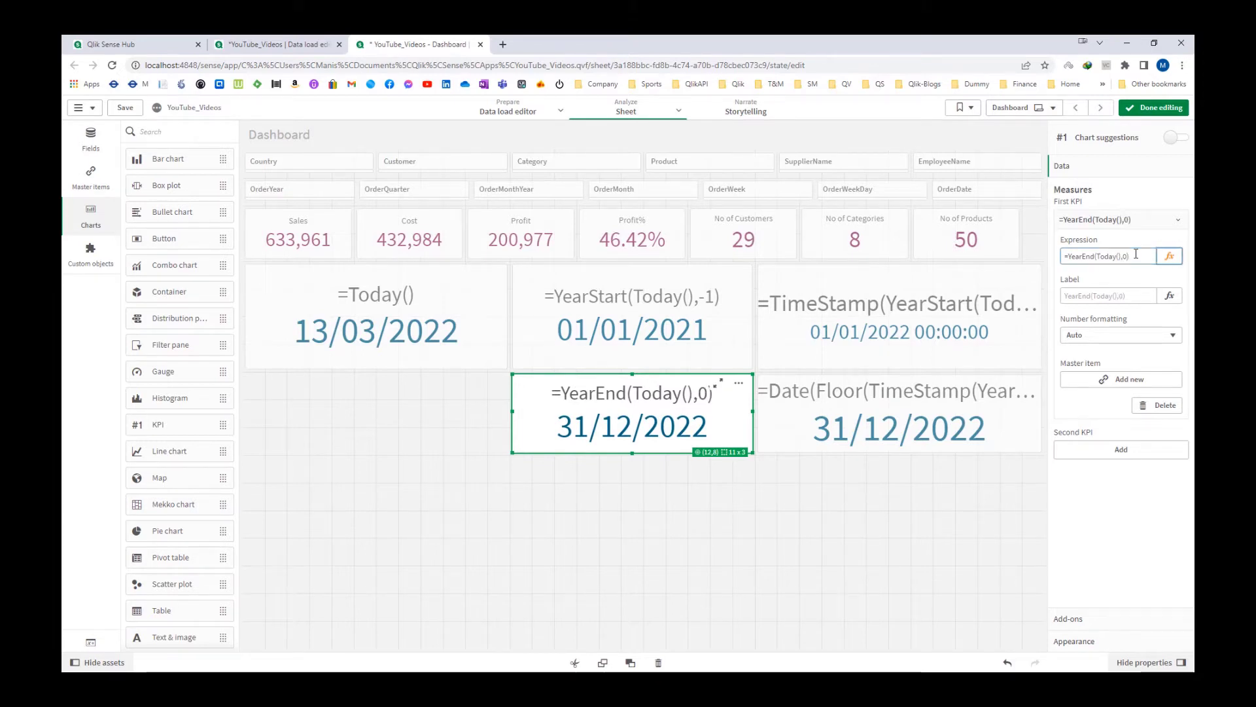
- Change the YearEnd KPI's period_no to 1, making its measure =YearEnd(Today(),1)
click(1136, 254)
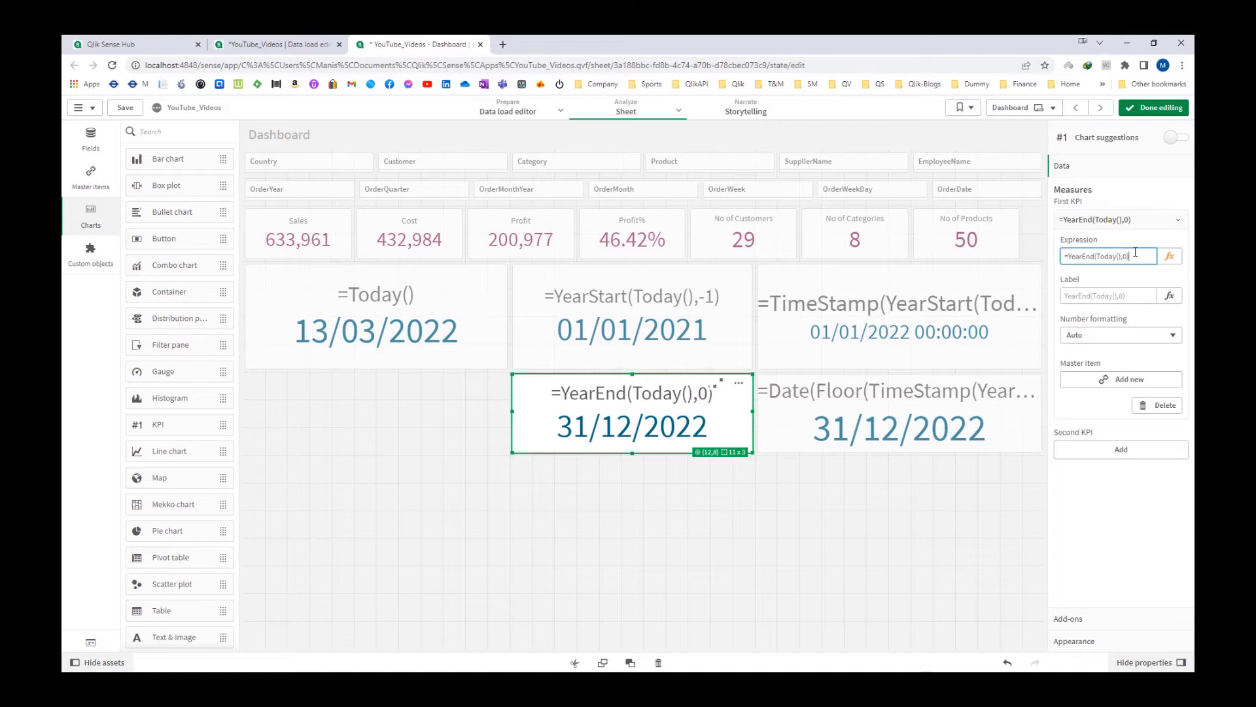
key(BackSpace)
text(1)
key(Tab)
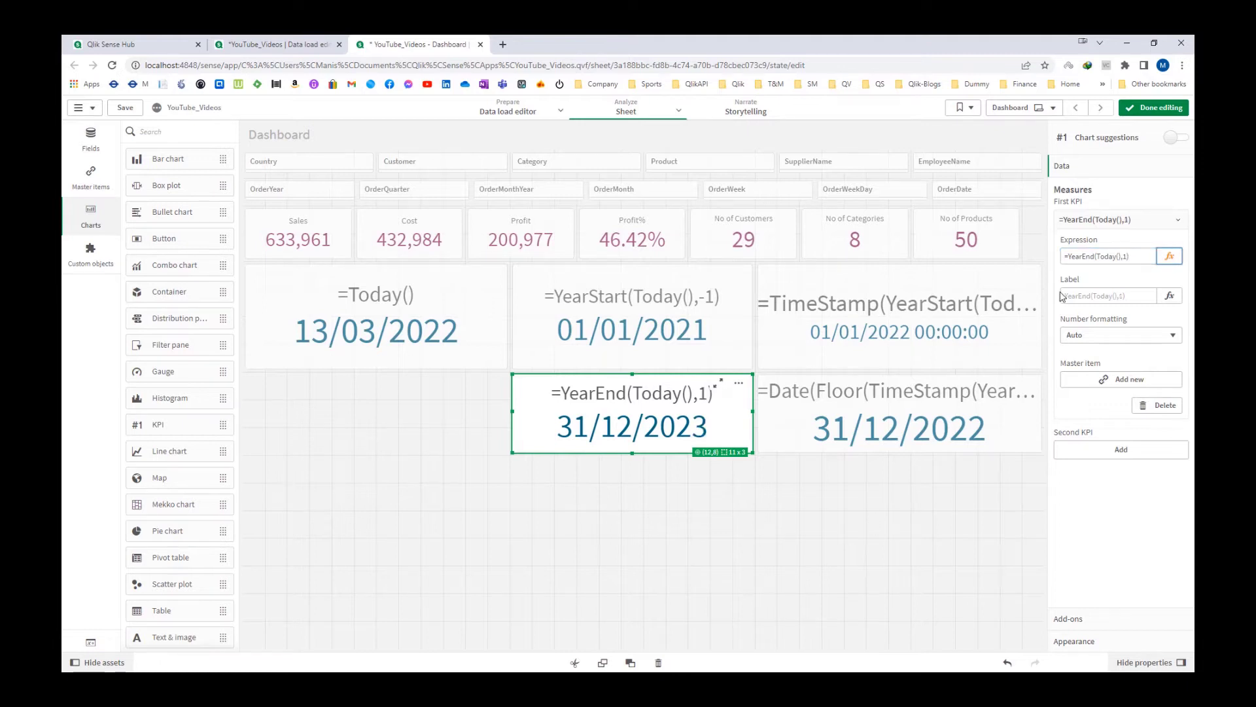
click(1125, 257)
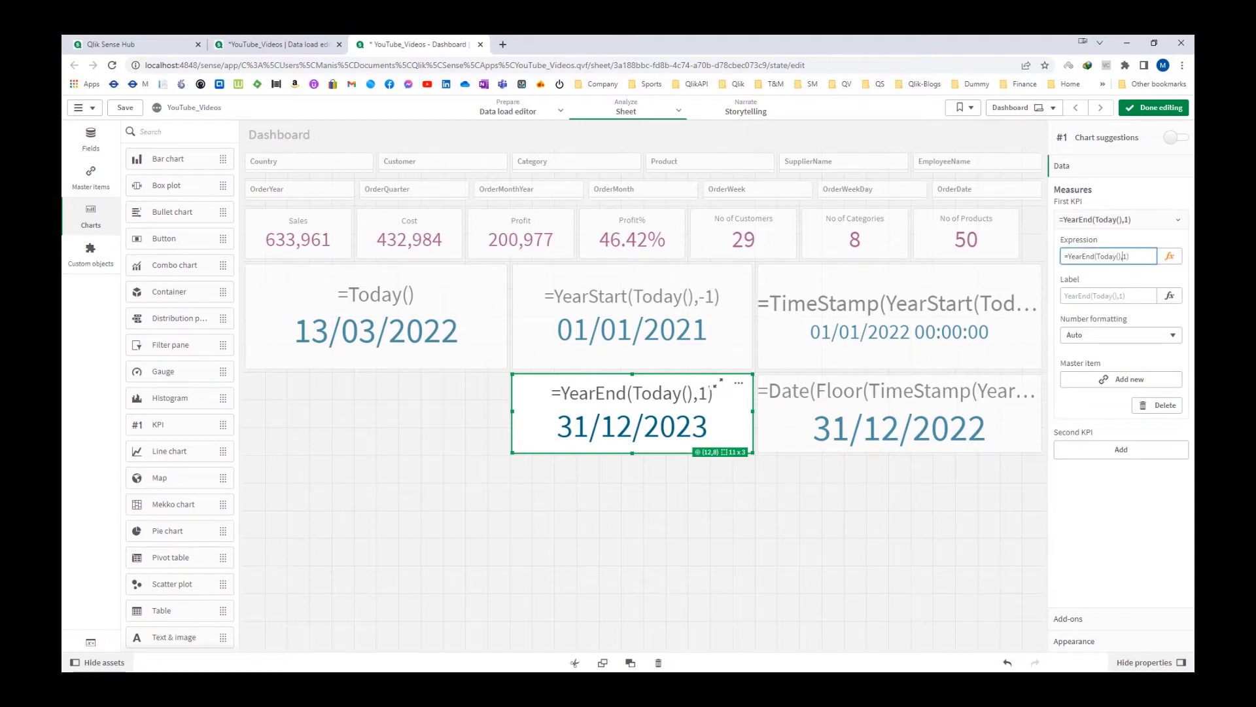
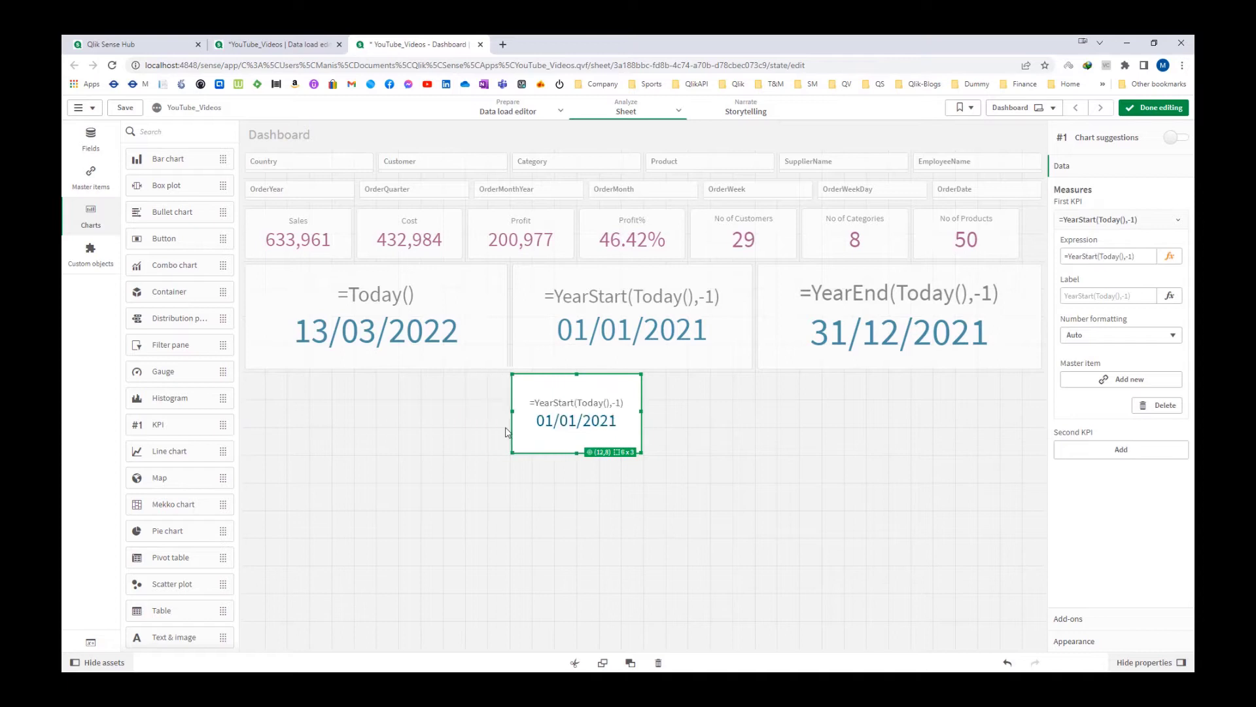
- Size the lower YearStart KPI to 11 x 4 grid cells and add a first_month_of_year of 4, making its measure =YearStart(Today(),-1,4)
drag(642, 417, 782, 409)
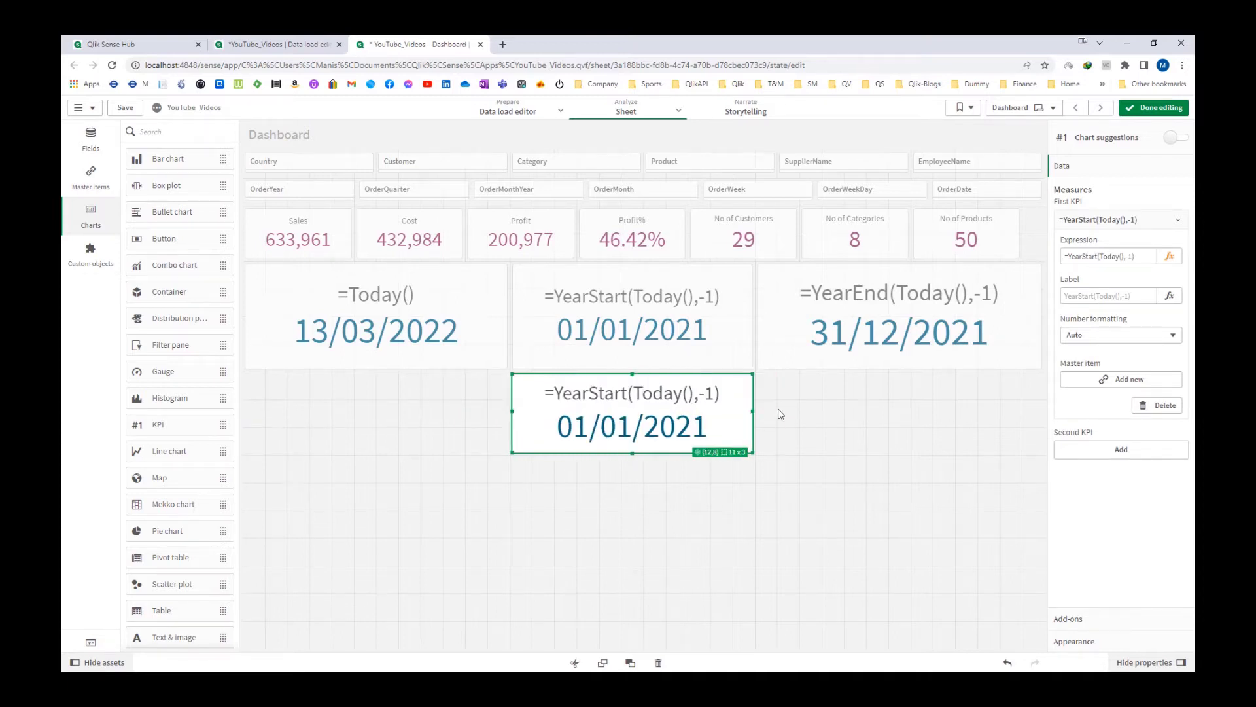
click(1169, 255)
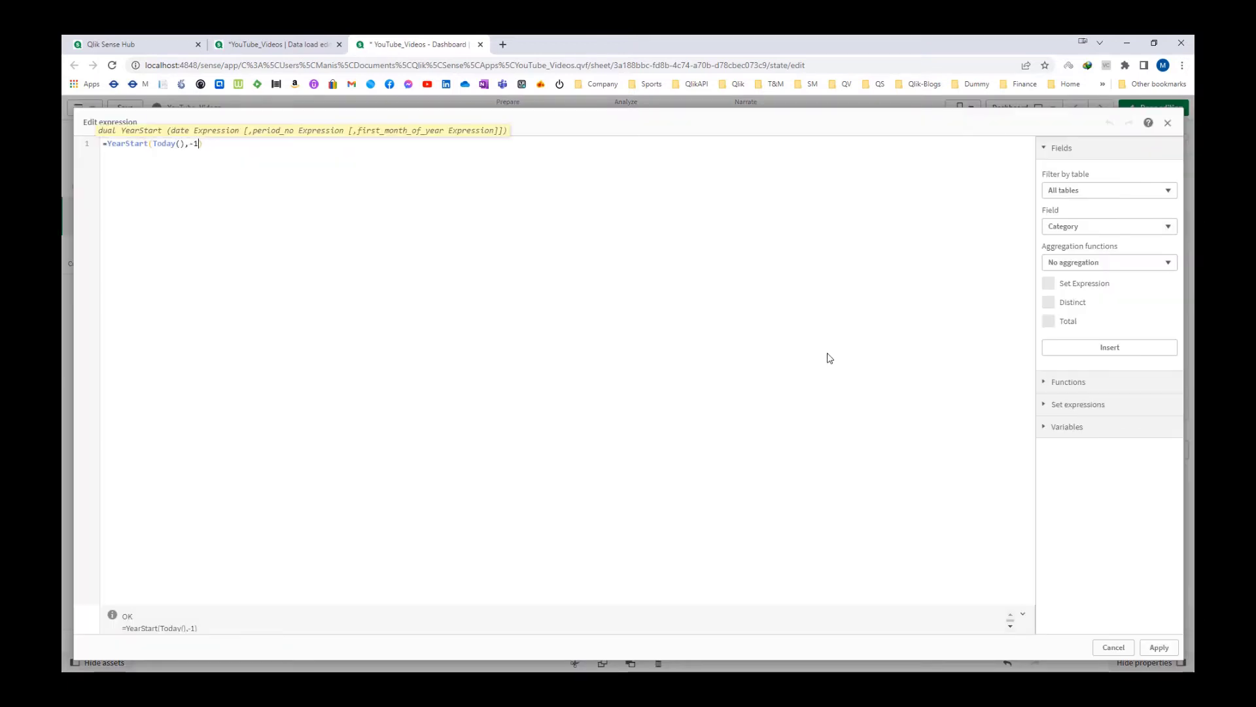
text(,4)
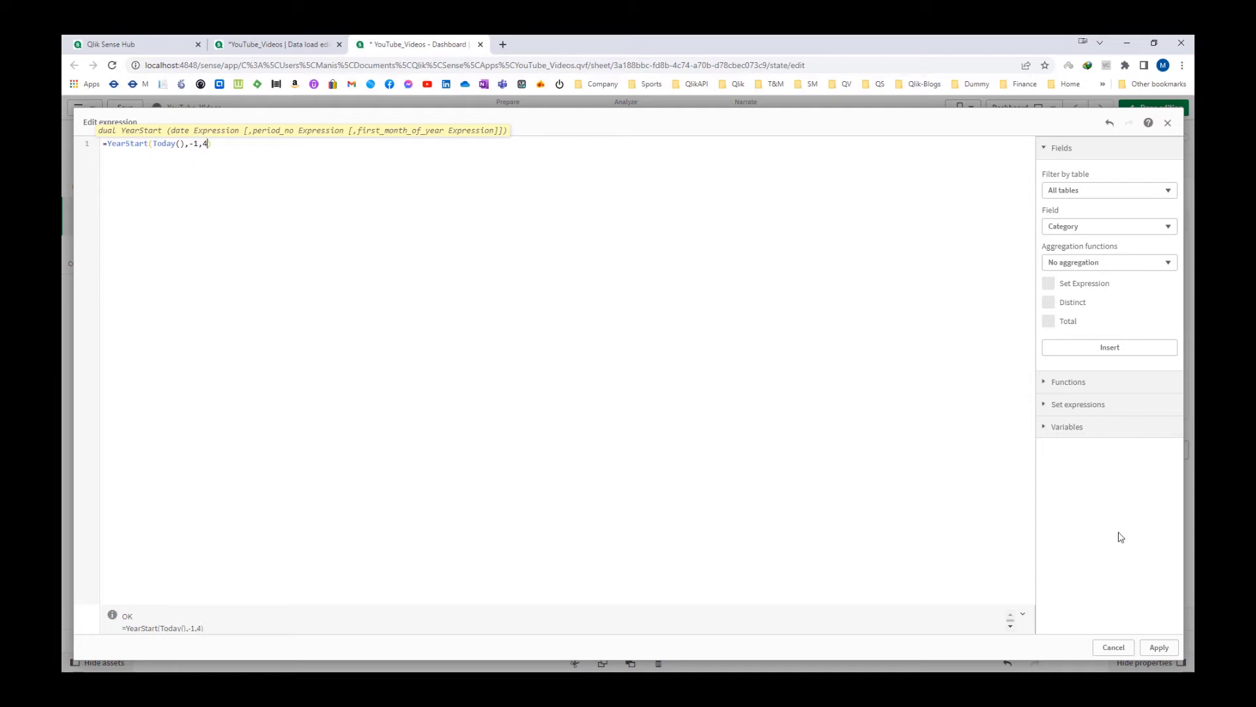
click(1157, 648)
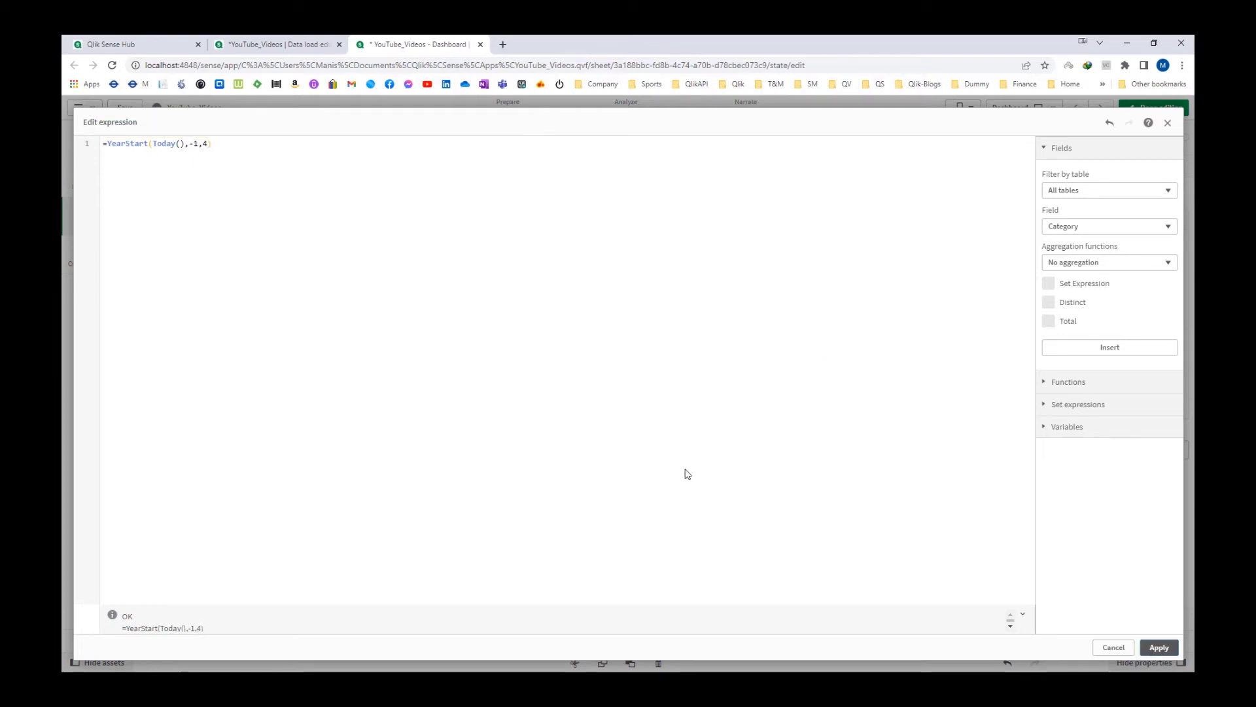
click(1157, 647)
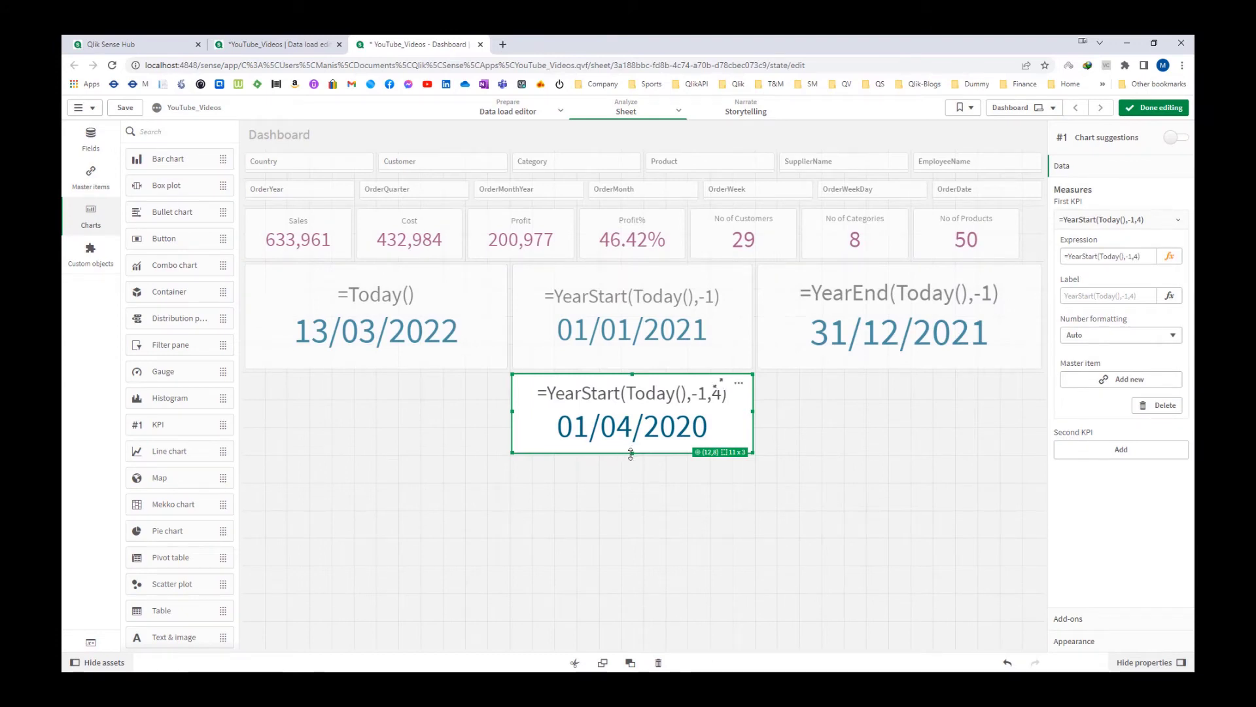
drag(632, 469, 632, 479)
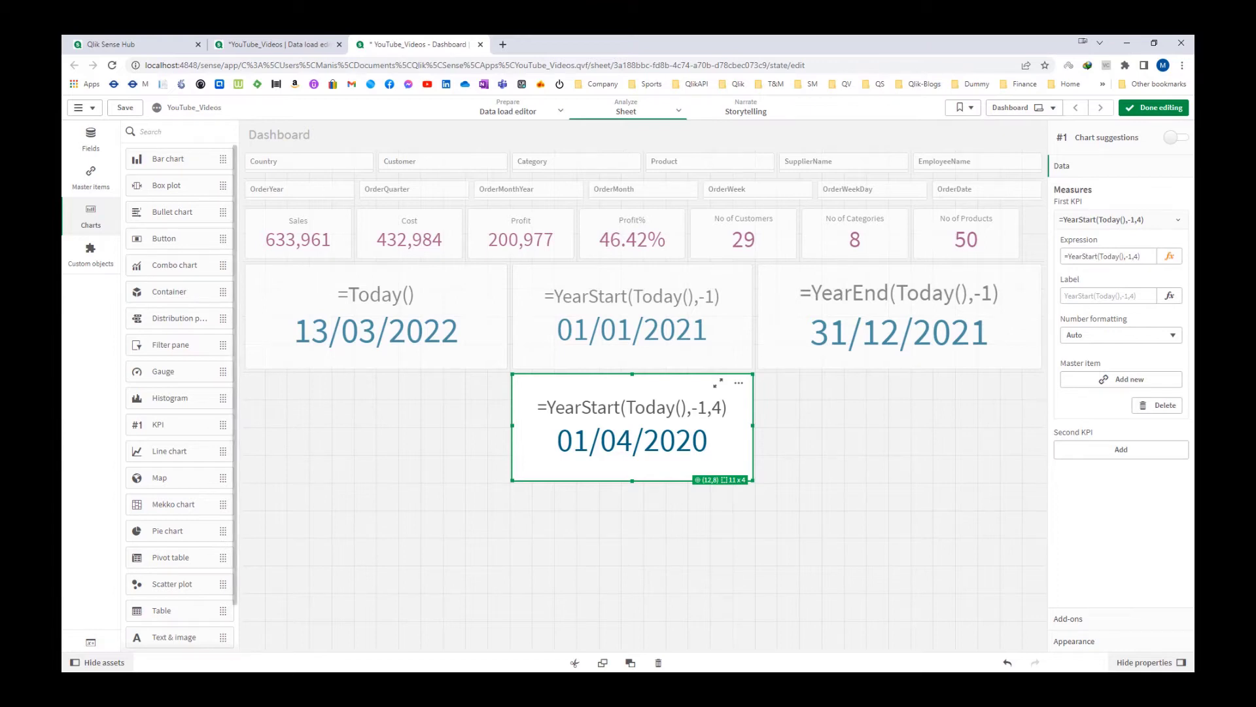
- Switch to the blank Excel workbook and fill C3:C21 with monthly dates from 01/01/2021 to 01/07/2022
key(alt+Tab)
key(Up)
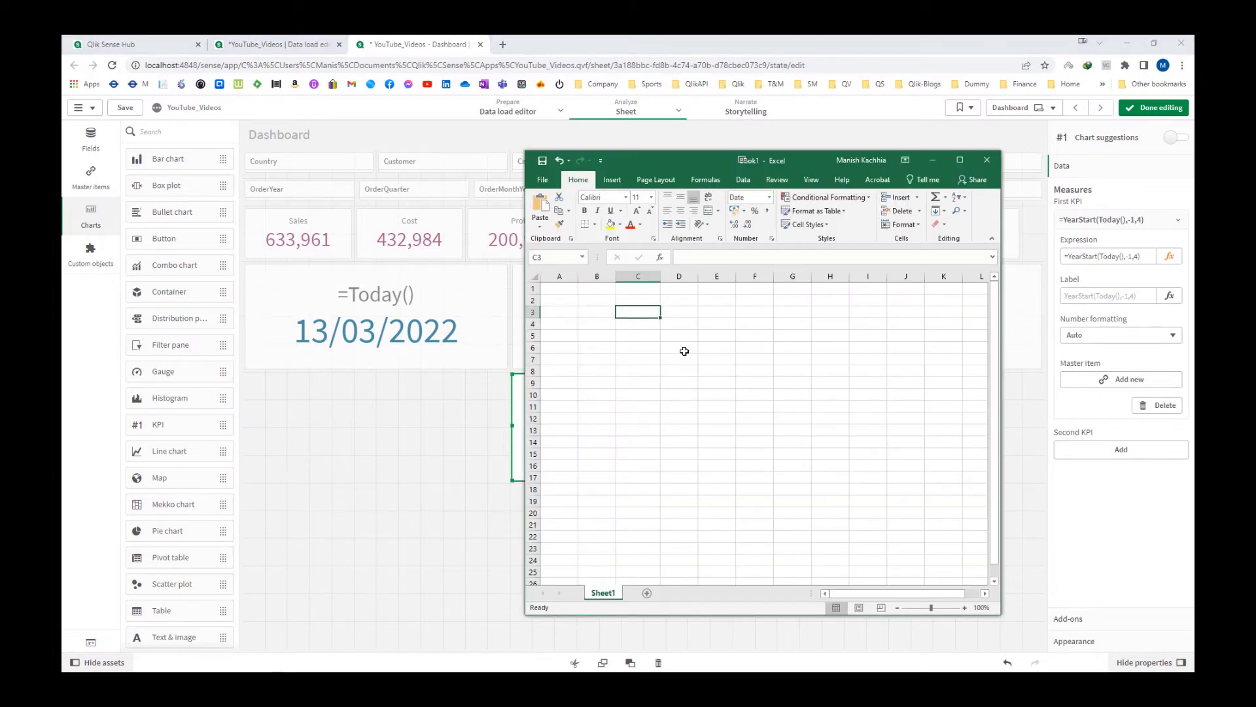
text(01/01/)
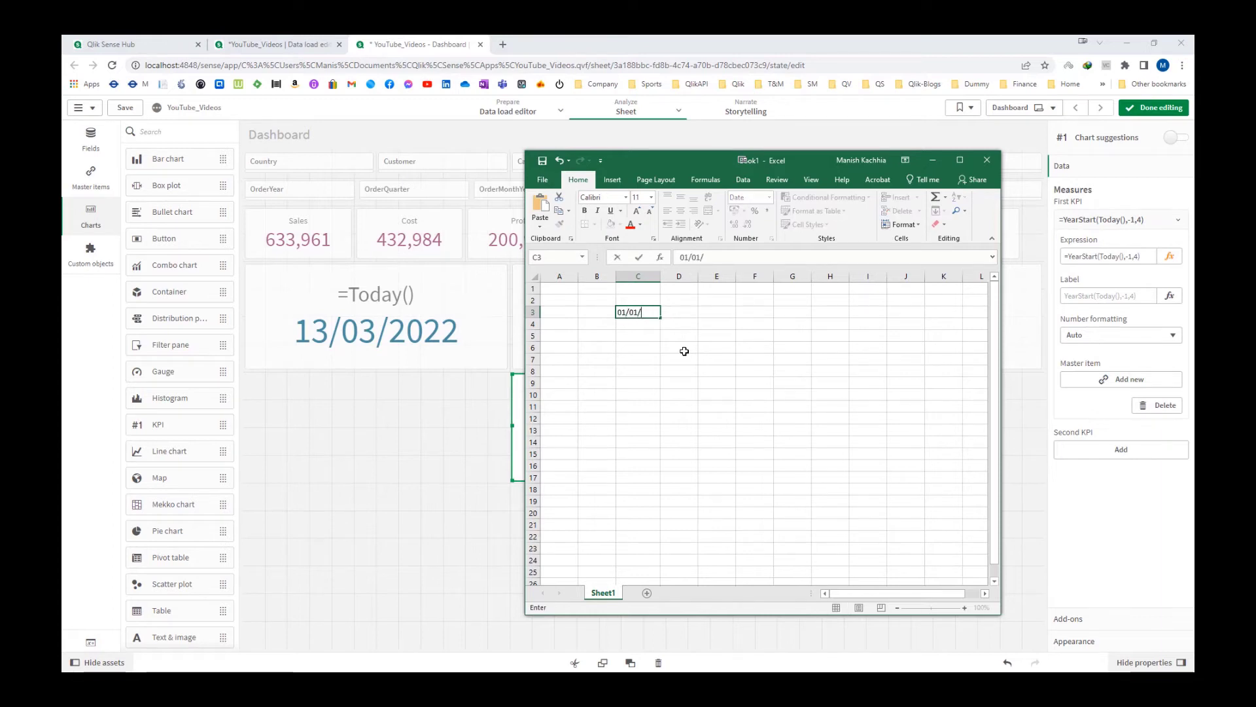
text(2021)
key(Return)
text(01/02/2021)
key(Up)
key(shift+Down)
drag(660, 331, 656, 525)
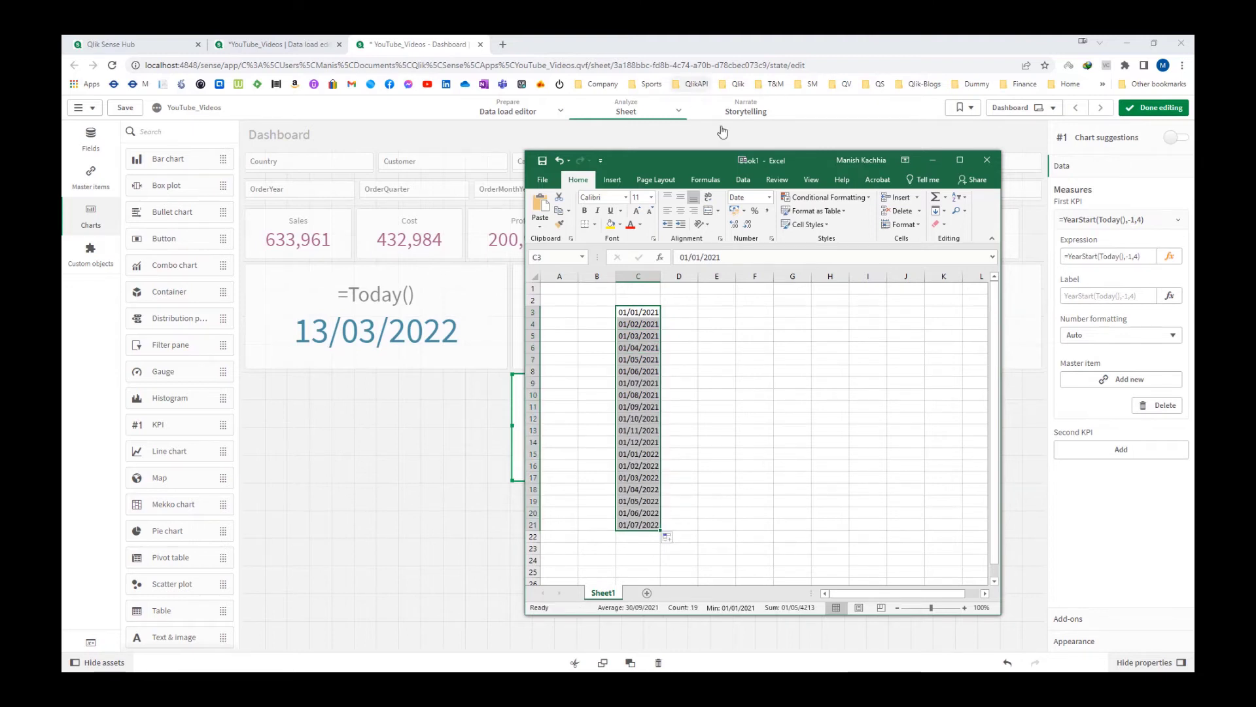
- Highlight the dates 01/04/2021 to 01/03/2022 in C6:C17 with a yellow fill
drag(759, 161, 357, 178)
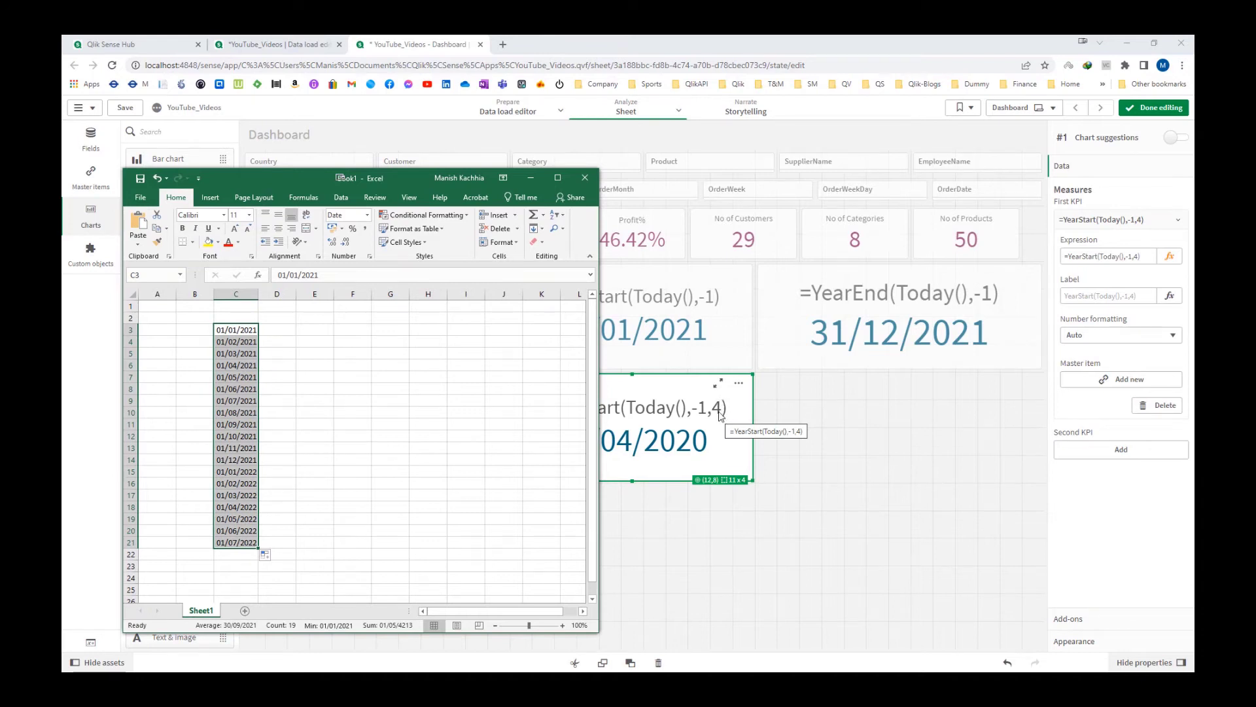
drag(375, 178, 599, 153)
click(579, 422)
key(Left)
key(Left)
key(Up)
key(Up)
key(Up)
key(Up)
key(Up)
key(Up)
key(Up)
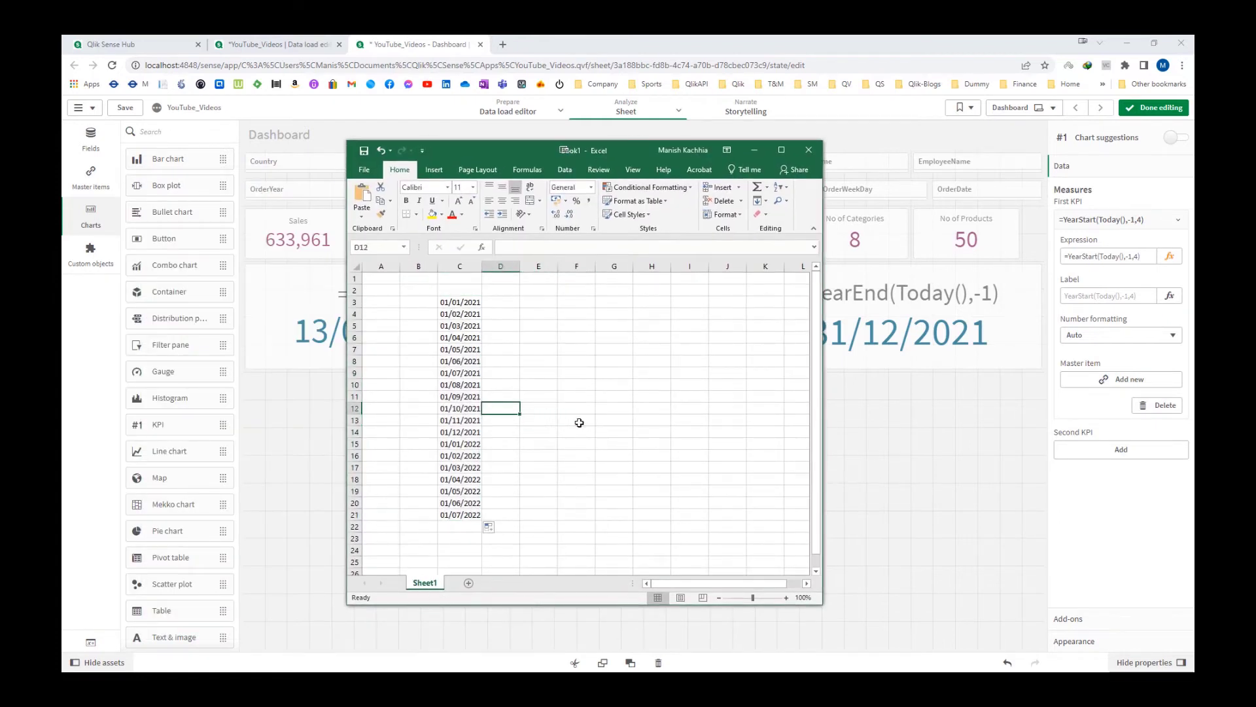
key(Left)
key(shift+Down)
key(shift+Down)
key(shift+Down)
key(shift+Down)
key(shift+Down)
key(shift+Down)
key(shift+Down)
key(shift+Down)
key(shift+Down)
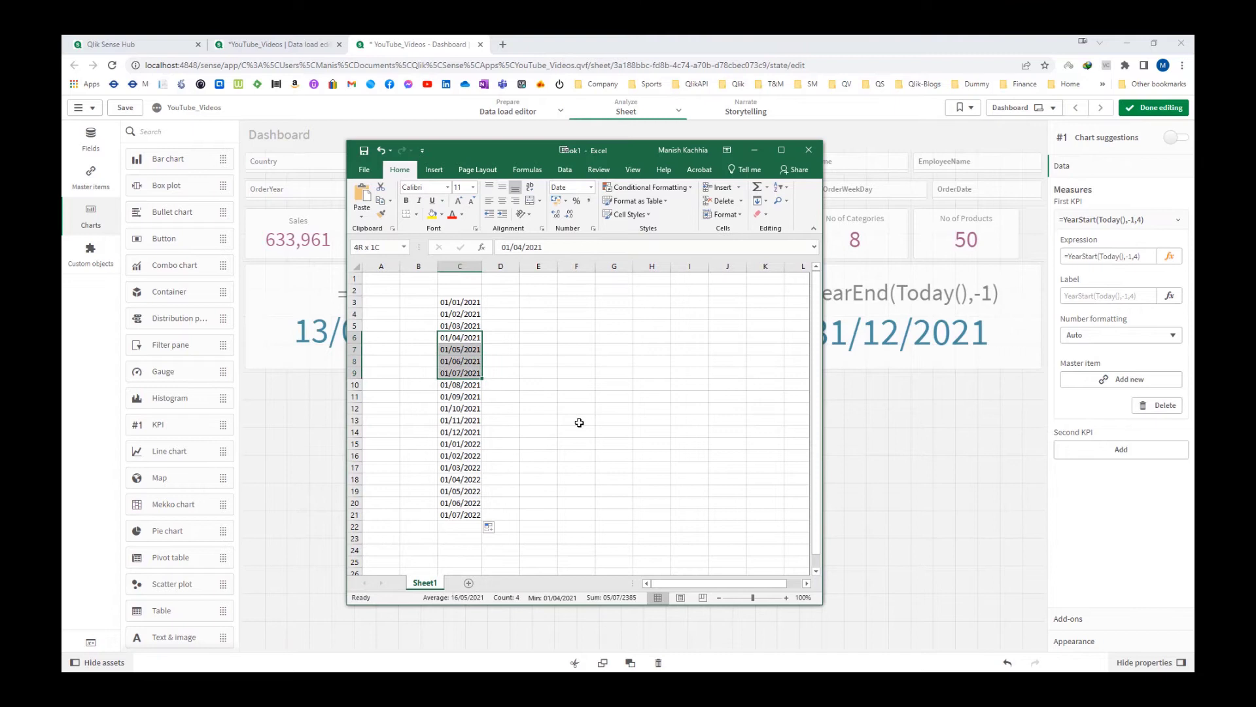
key(shift+Down)
key(shift+Down)
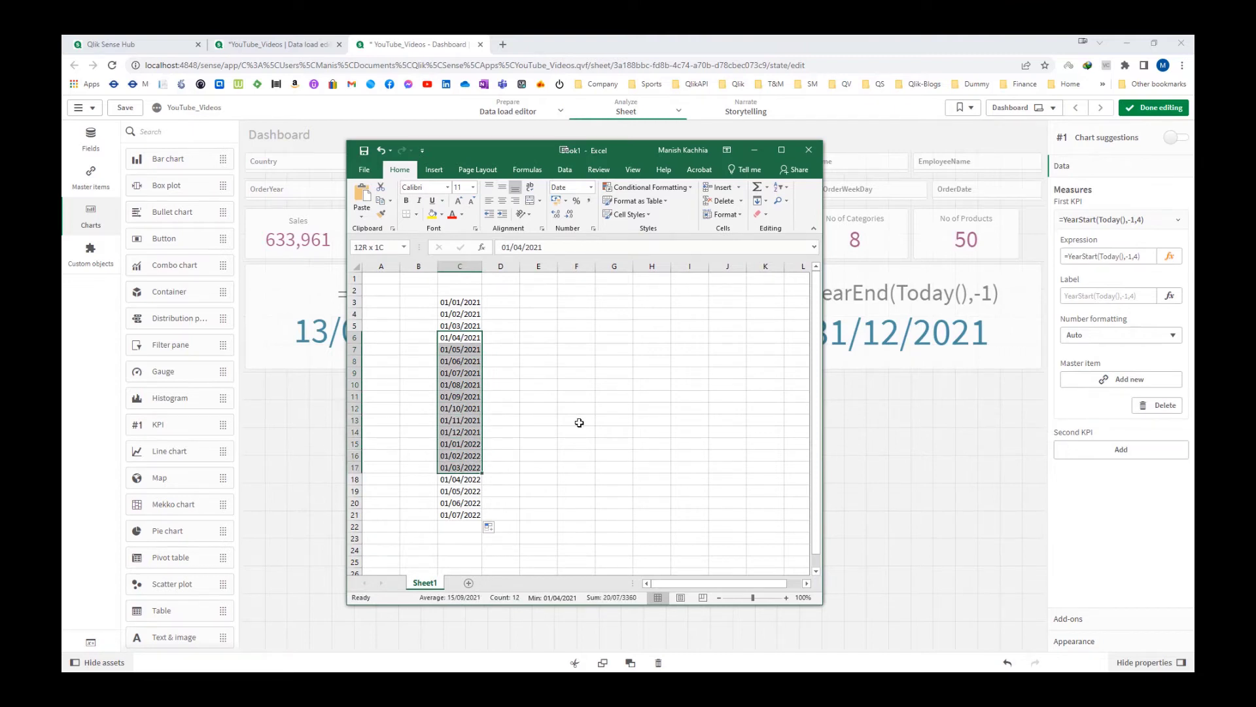
click(431, 215)
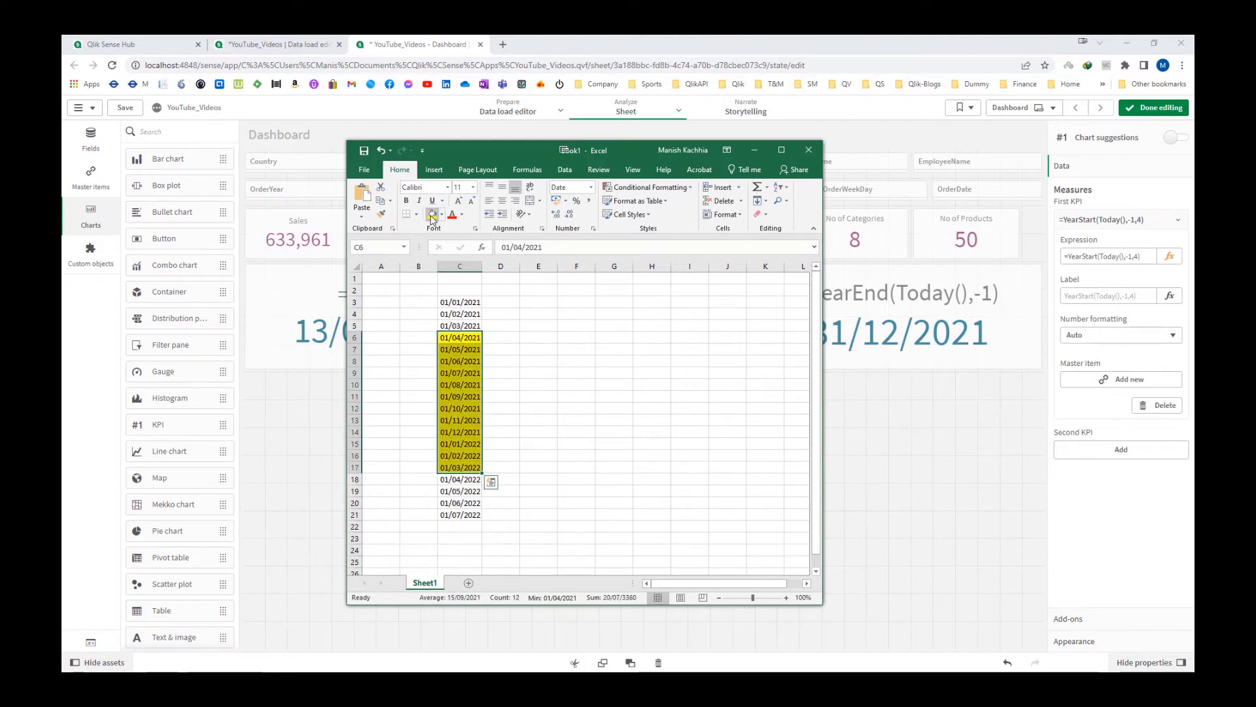
- Extend the monthly dates down to 01/10/2023 and shade 01/04/2022 to 01/03/2023 in C18:C29 light blue
drag(461, 478, 475, 542)
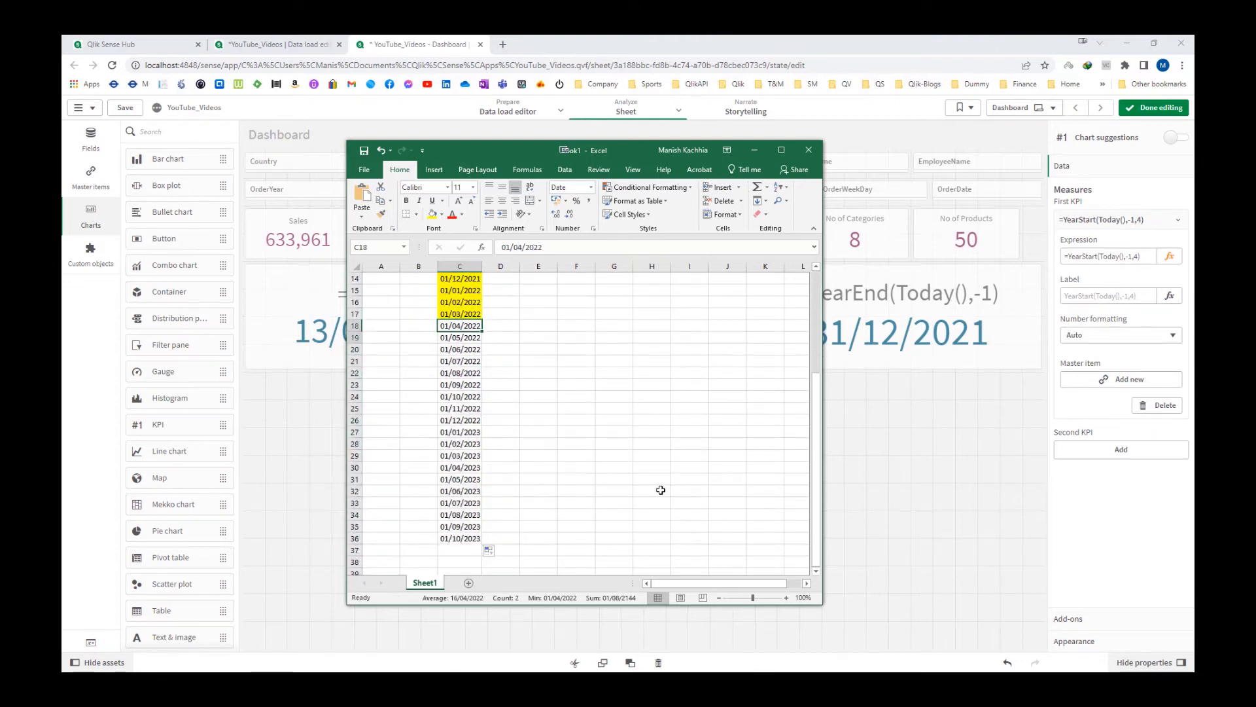
key(shift+Down)
key(shift+Down)
key(shift+Down)
key(shift+Down)
key(shift+Down)
key(shift+Down)
key(shift+Down)
key(shift+Down)
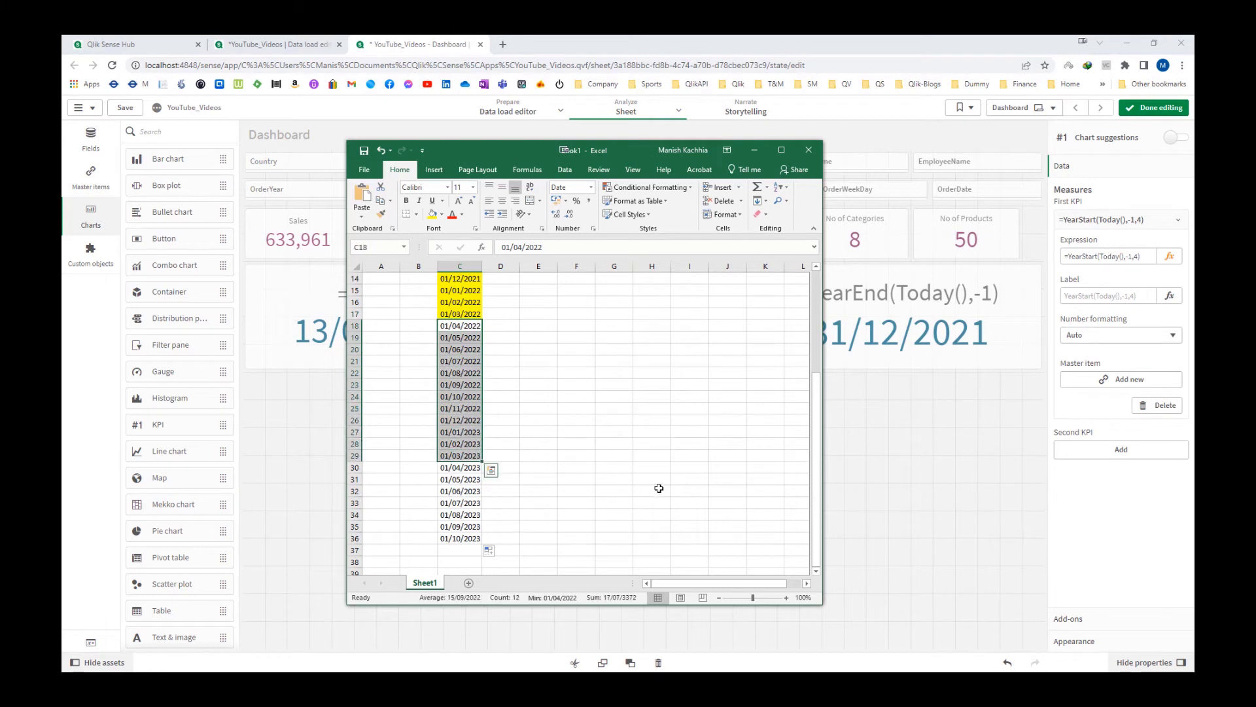
click(441, 214)
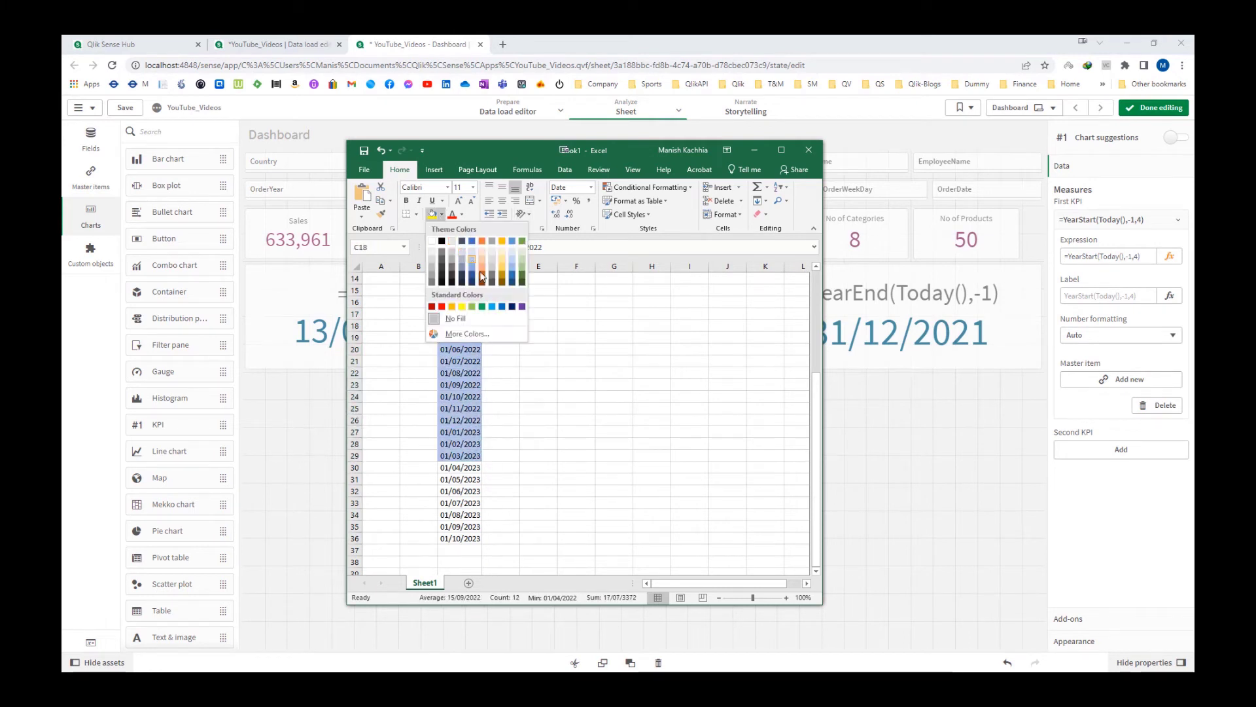
click(473, 261)
- Insert seven blank rows at the top of the sheet, above the date list
scroll(567, 399, up, 3)
scroll(567, 399, up, 2)
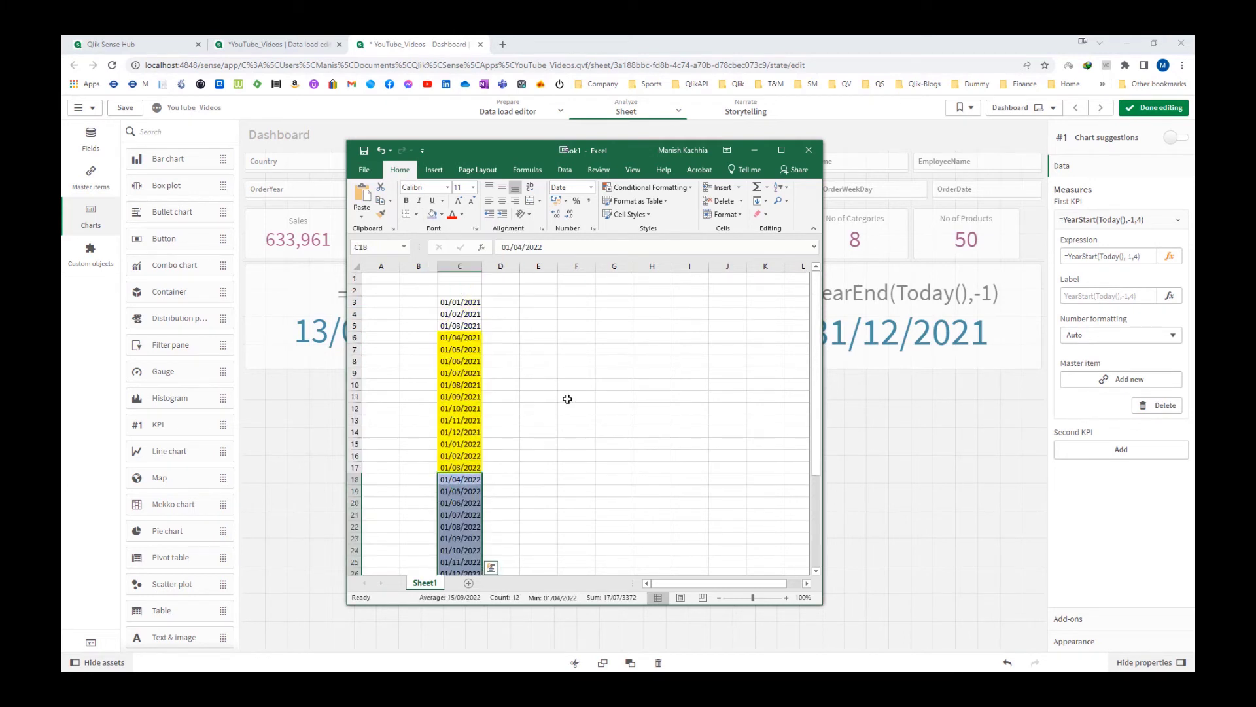
right_click(355, 280)
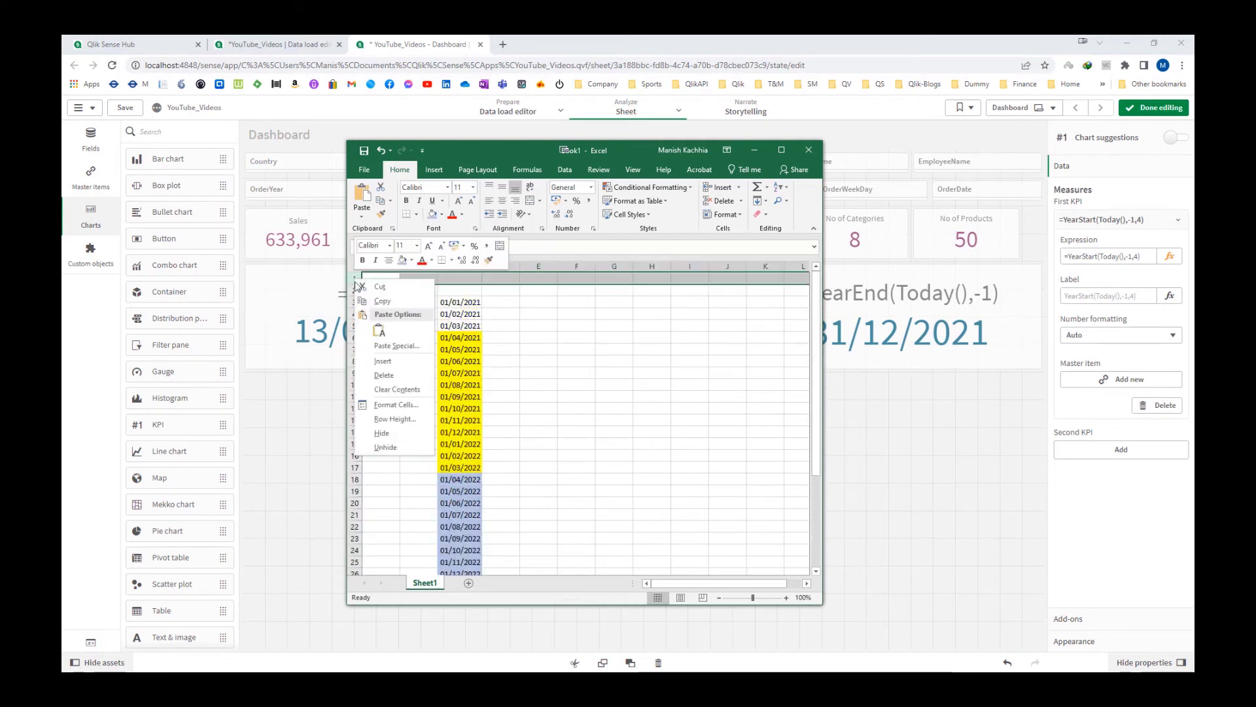
click(383, 360)
key(F4)
key(F4)
key(F4)
key(F4)
key(F4)
key(F4)
- Extend the dates upward to 01/04/2020 in C1 and shade C1:C12 light green
drag(452, 407, 467, 278)
click(441, 214)
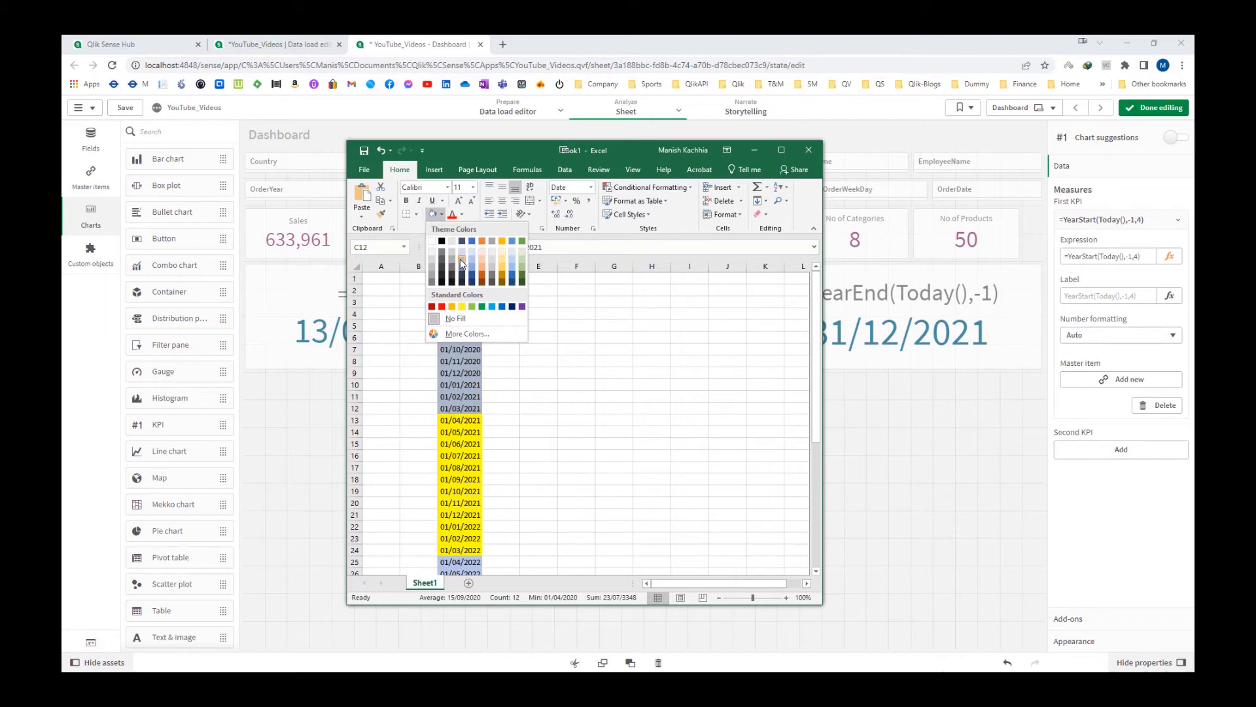
click(522, 259)
click(575, 283)
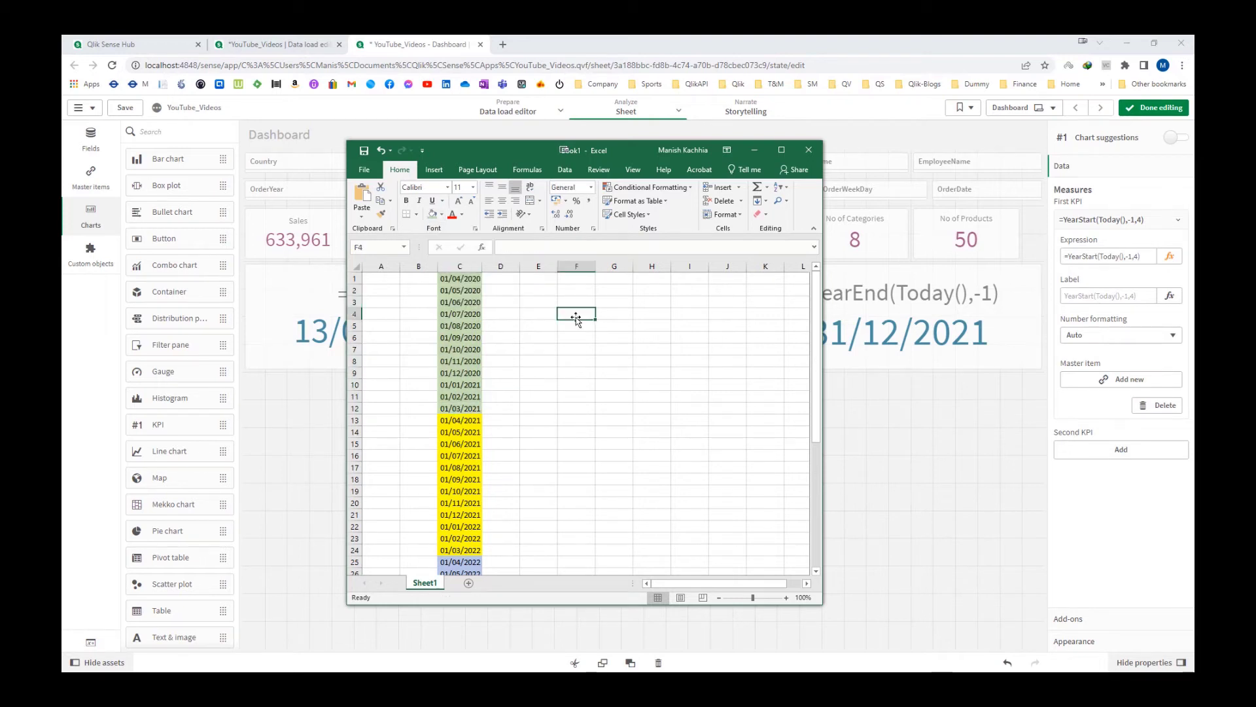
click(539, 290)
- Enter the date 13/03/2022 in E24, on the same row as 01/03/2022
drag(608, 151, 729, 123)
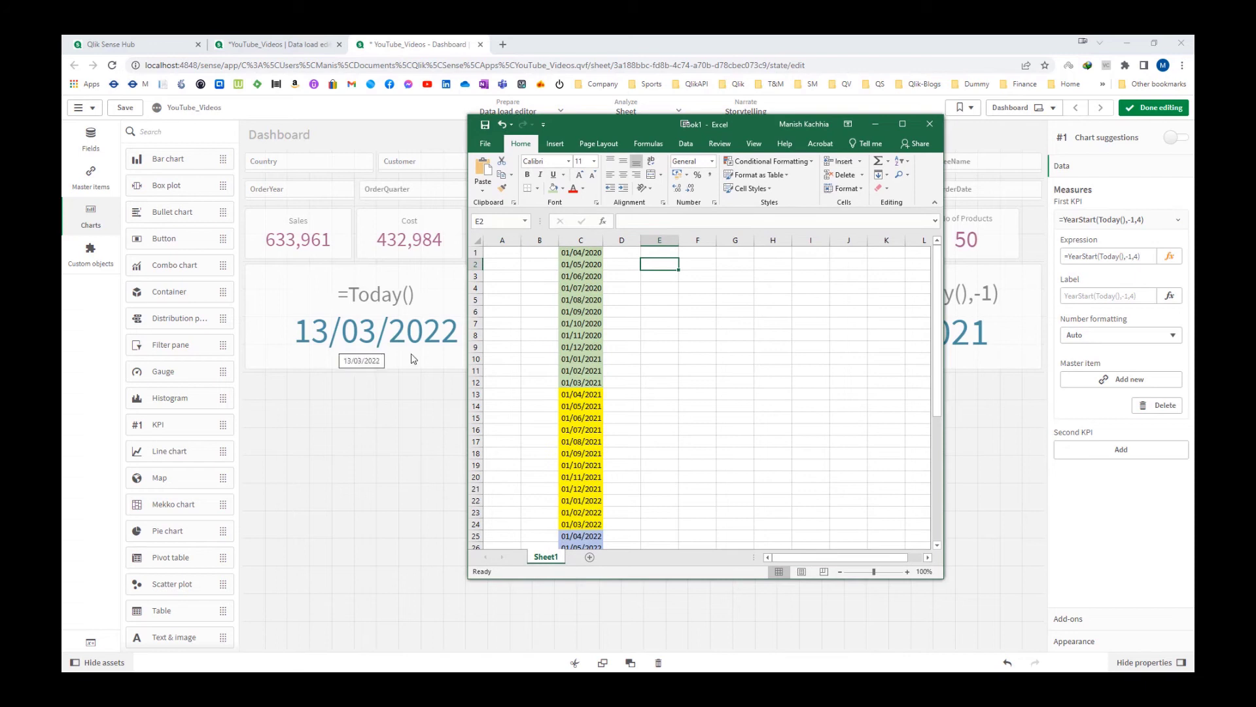
click(658, 406)
scroll(659, 420, down, 6)
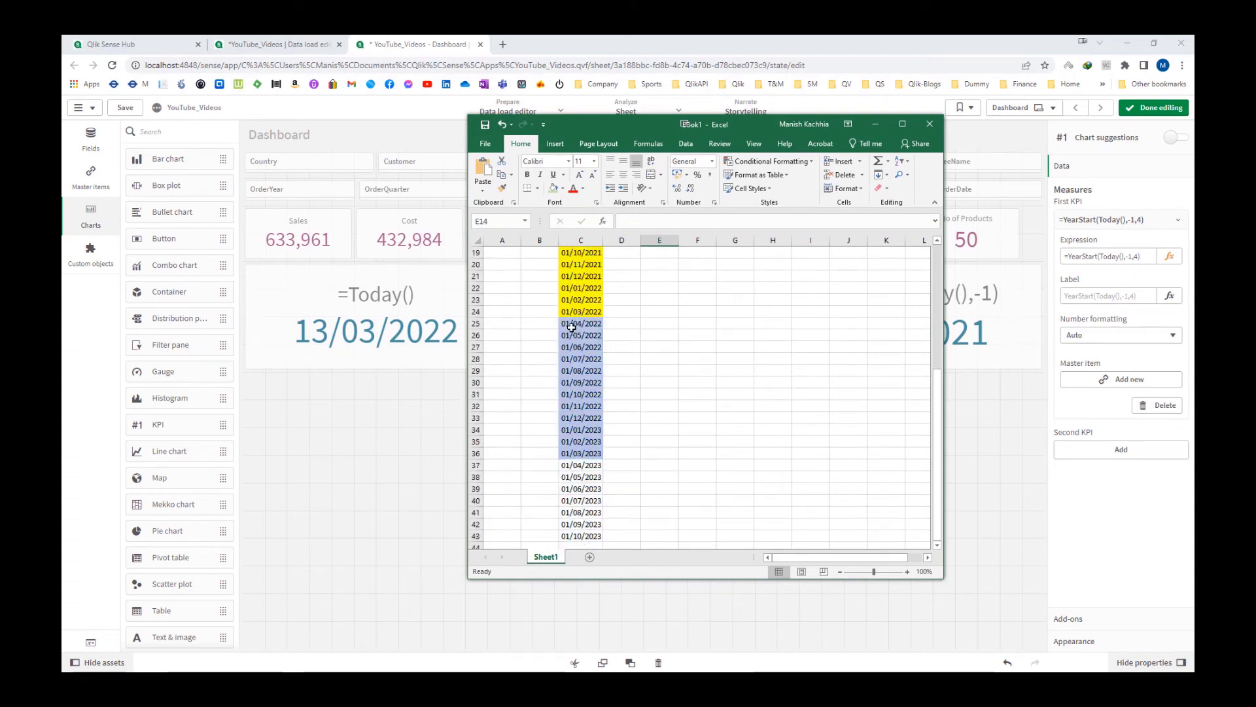
click(576, 313)
scroll(734, 443, up, 6)
key(shift+space)
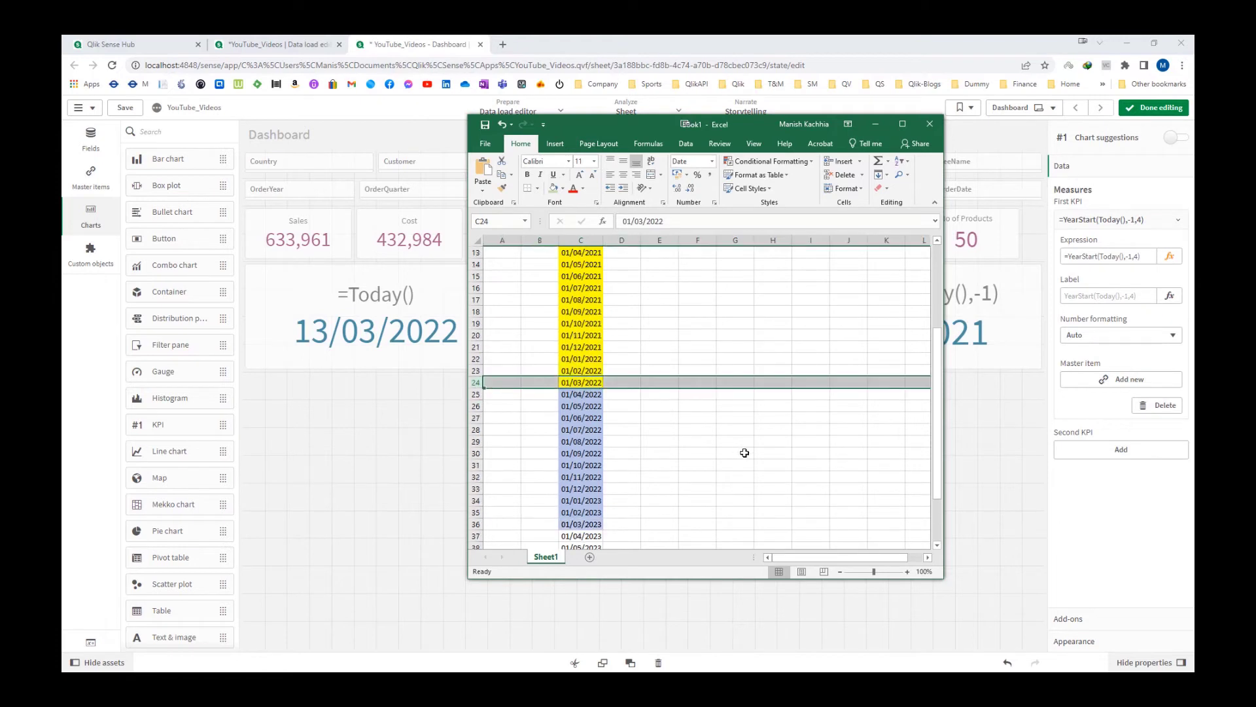
click(653, 383)
text(13/03/2022)
click(653, 384)
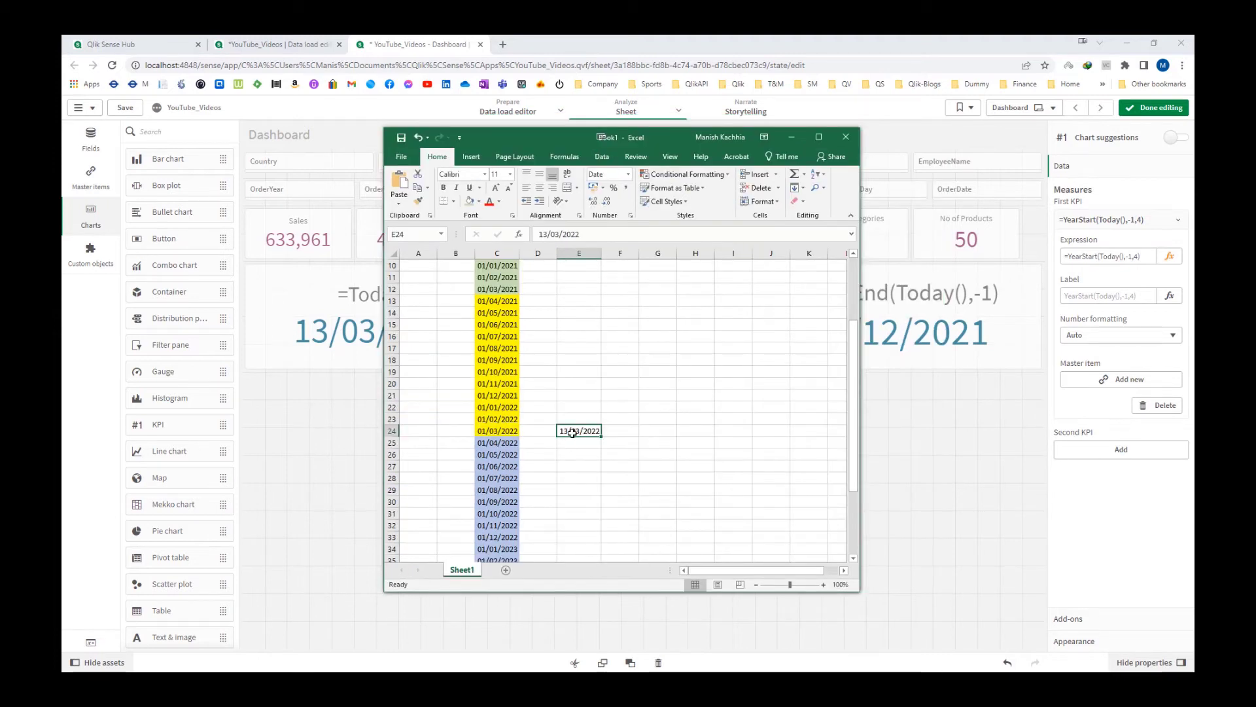
- Enter the date 01/04/2021 in E13, on the first row of the yellow fiscal year, and move the workbook aside to uncover the KPI
click(572, 304)
key(Up)
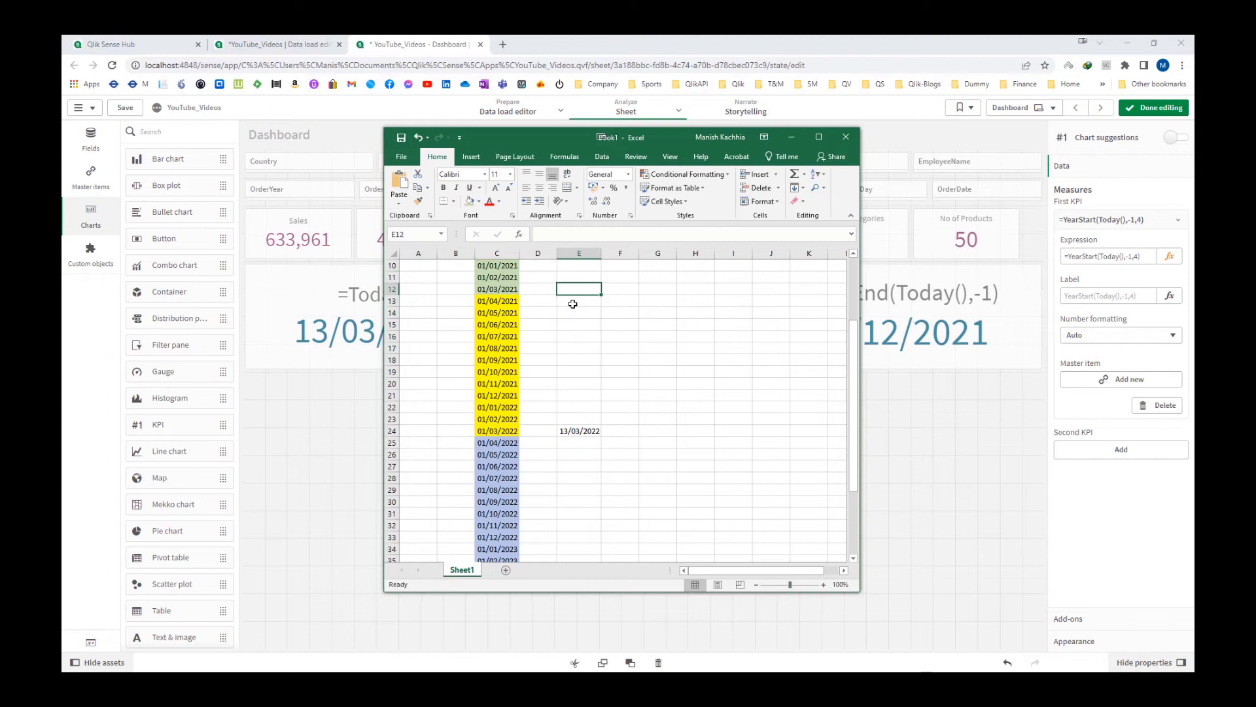
click(572, 303)
text(01/04/2021)
click(573, 304)
drag(616, 136, 314, 195)
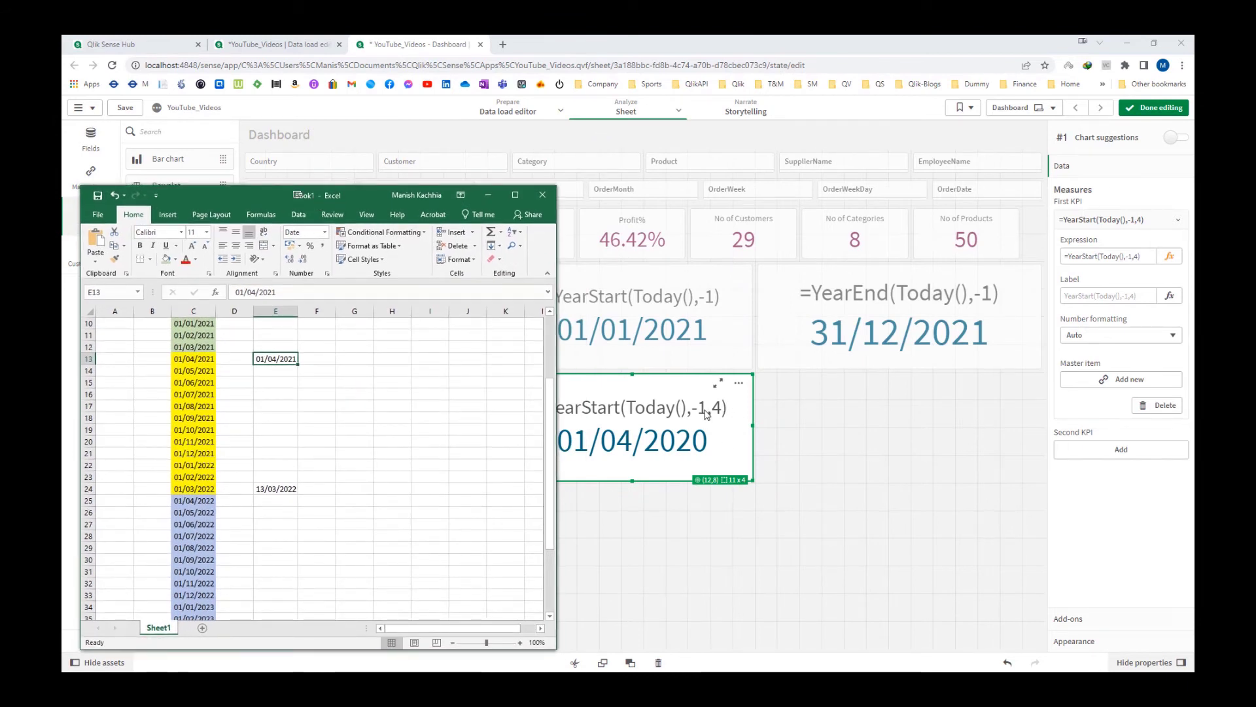
- Enter the date 01/04/2020 in G13 of the workbook, beside the 01/04/2021 entry in E13
drag(323, 194, 634, 155)
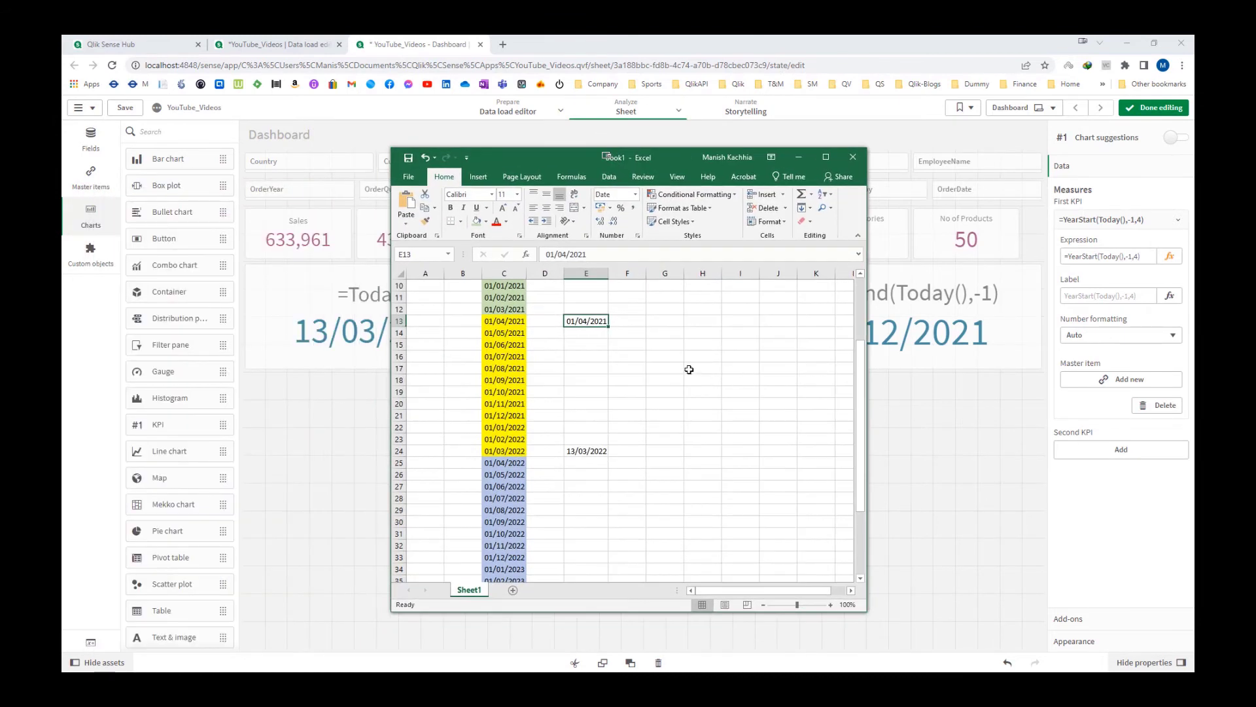
scroll(693, 371, up, 3)
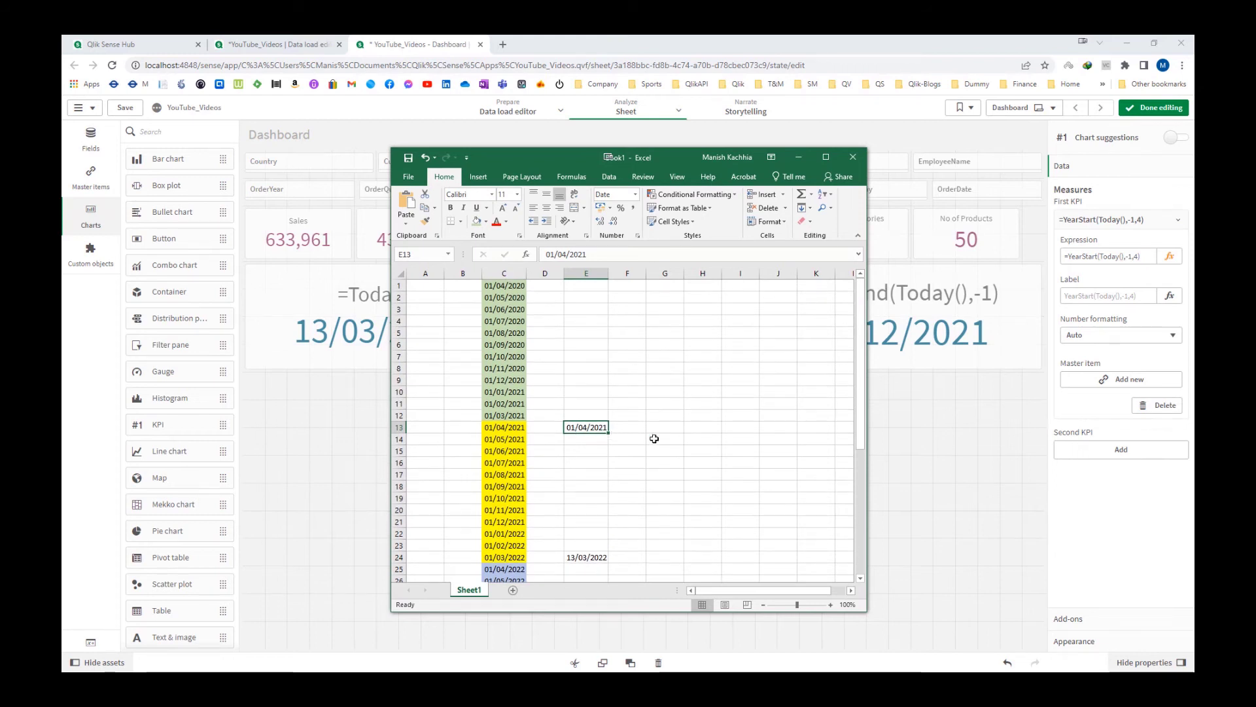
click(641, 426)
key(Right)
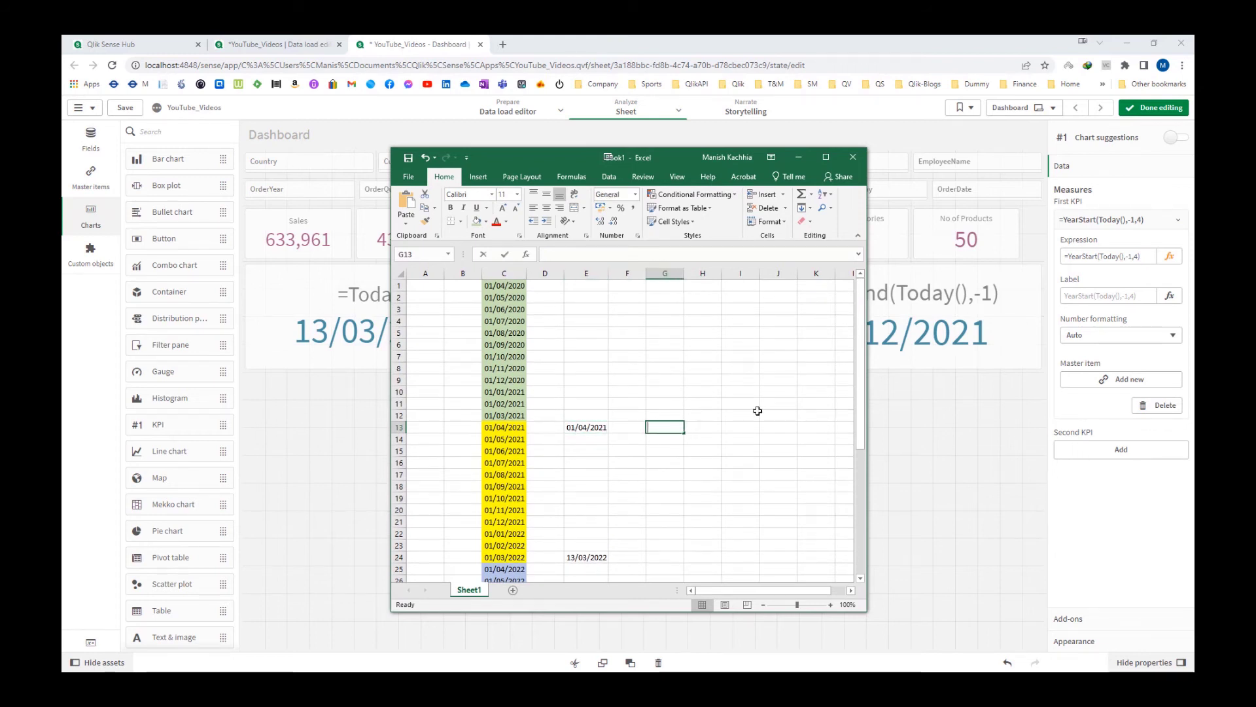
text(01/04/2020)
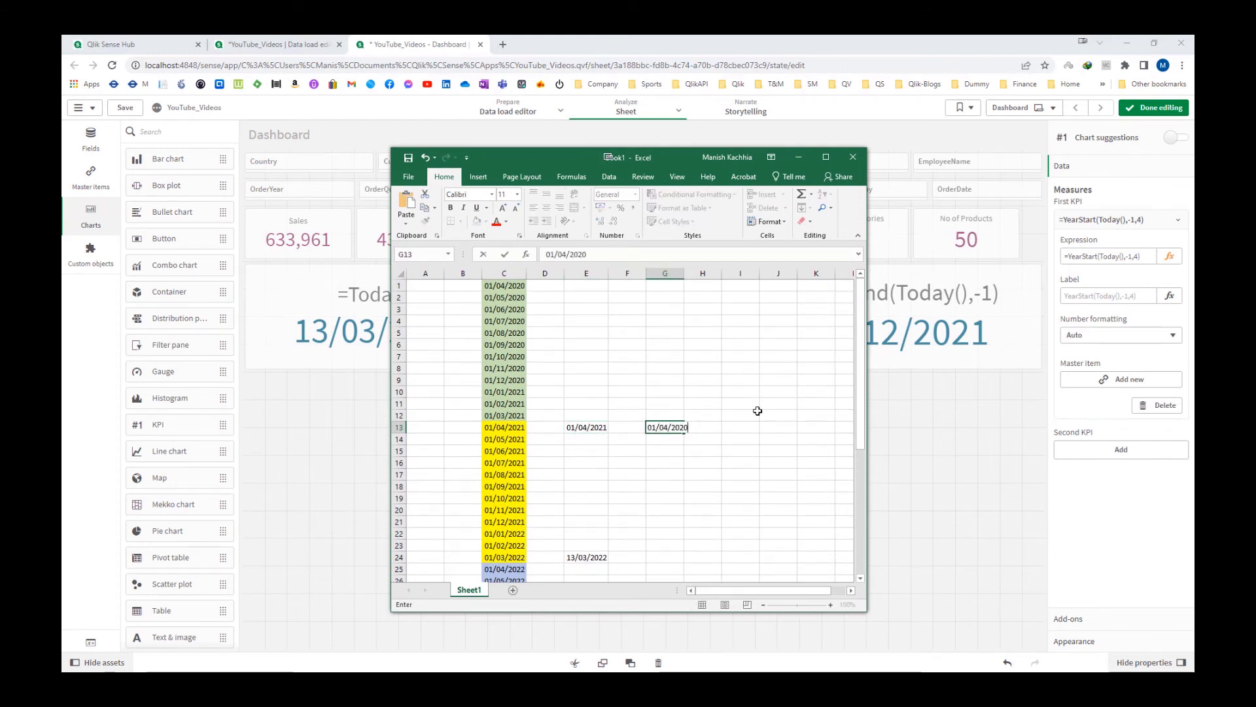
key(ctrl+Return)
drag(631, 157, 284, 121)
- Change the lower KPI's expression to =YearStart('15/06/2021',1,4) and apply it
click(638, 423)
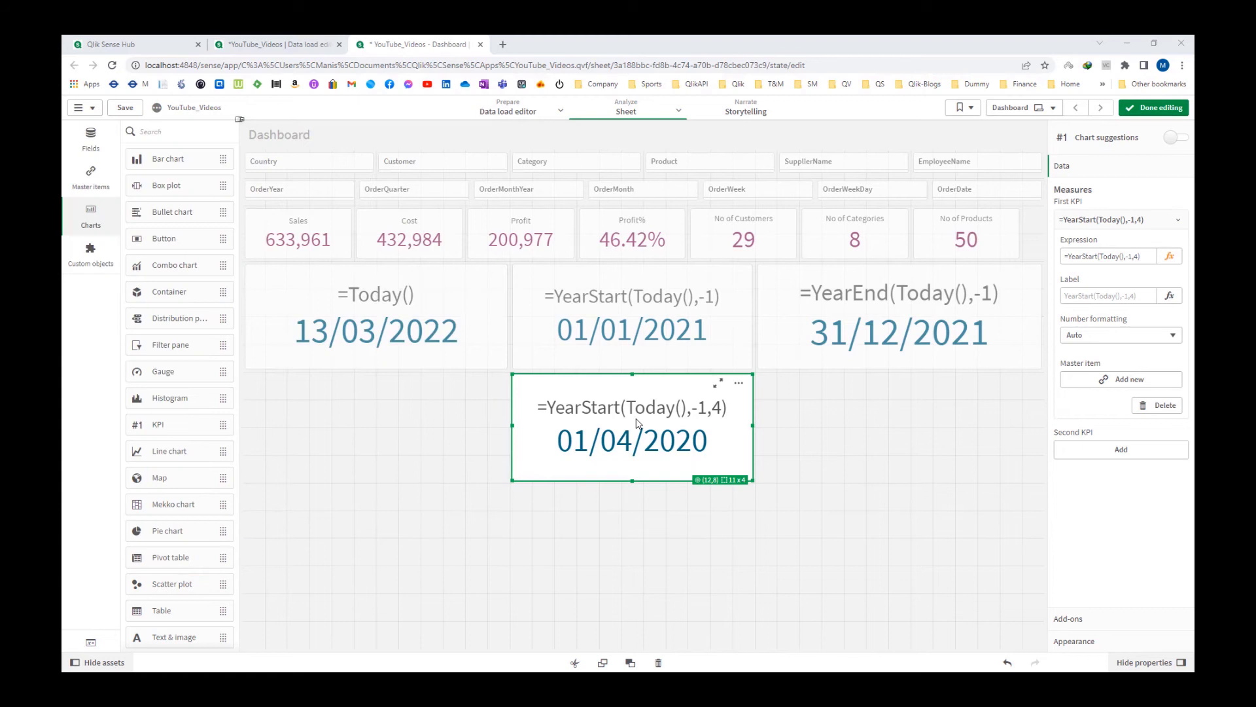
click(1169, 256)
double_click(159, 142)
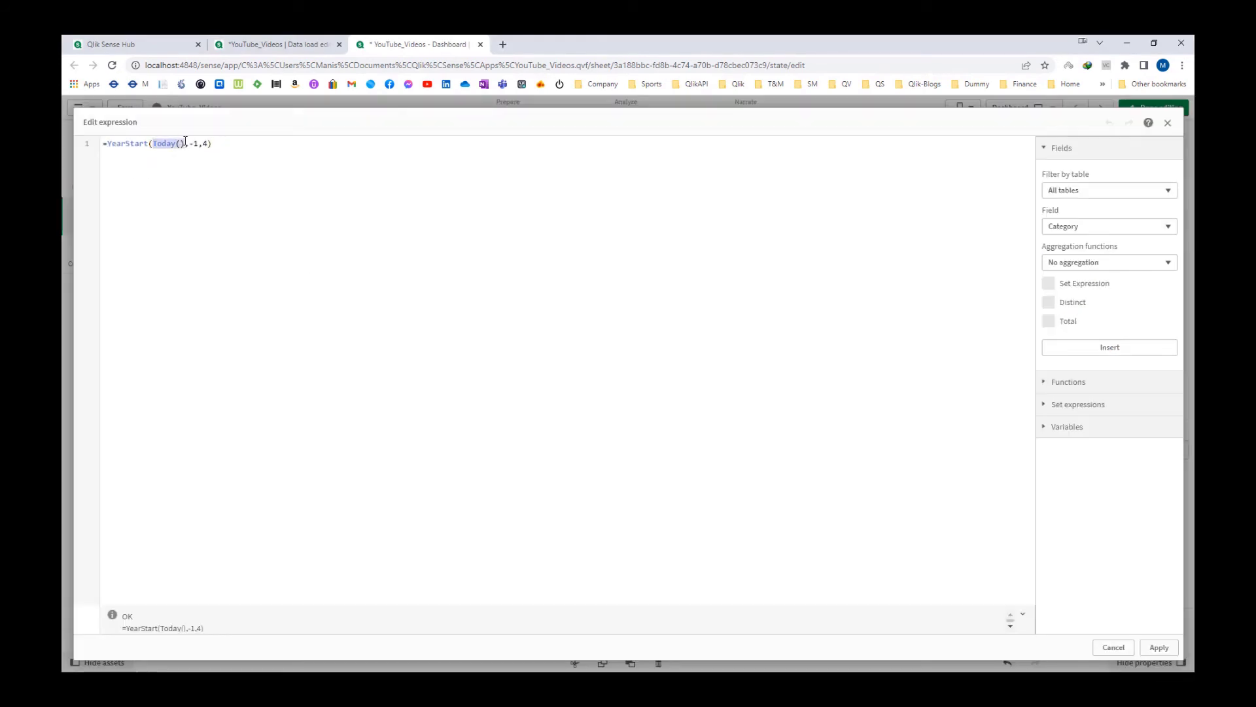
key(Delete)
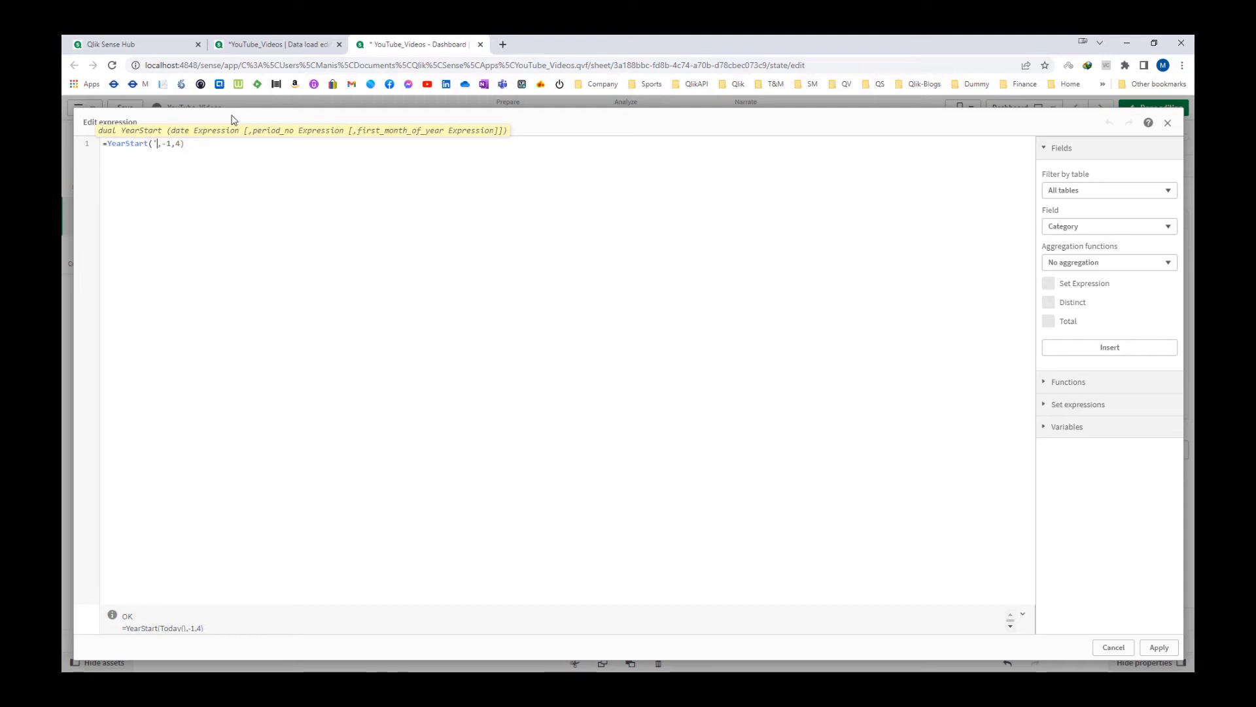
text('')
text(15/03)
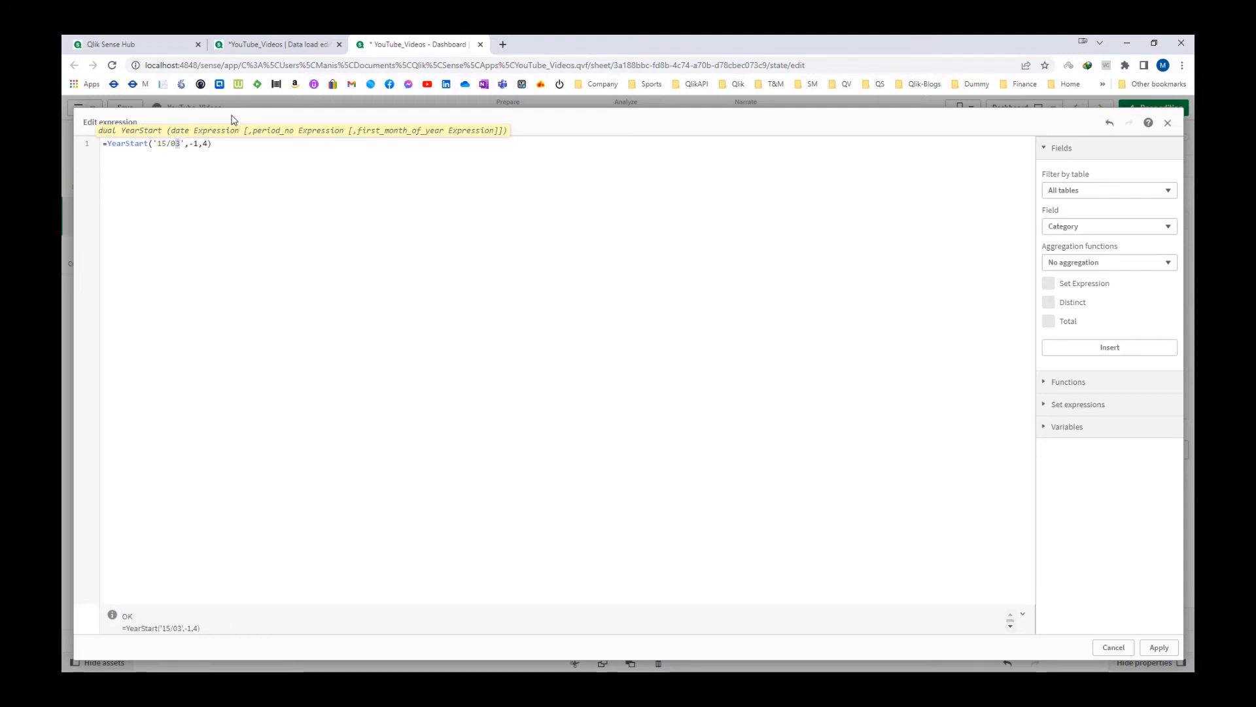
text(/2021)
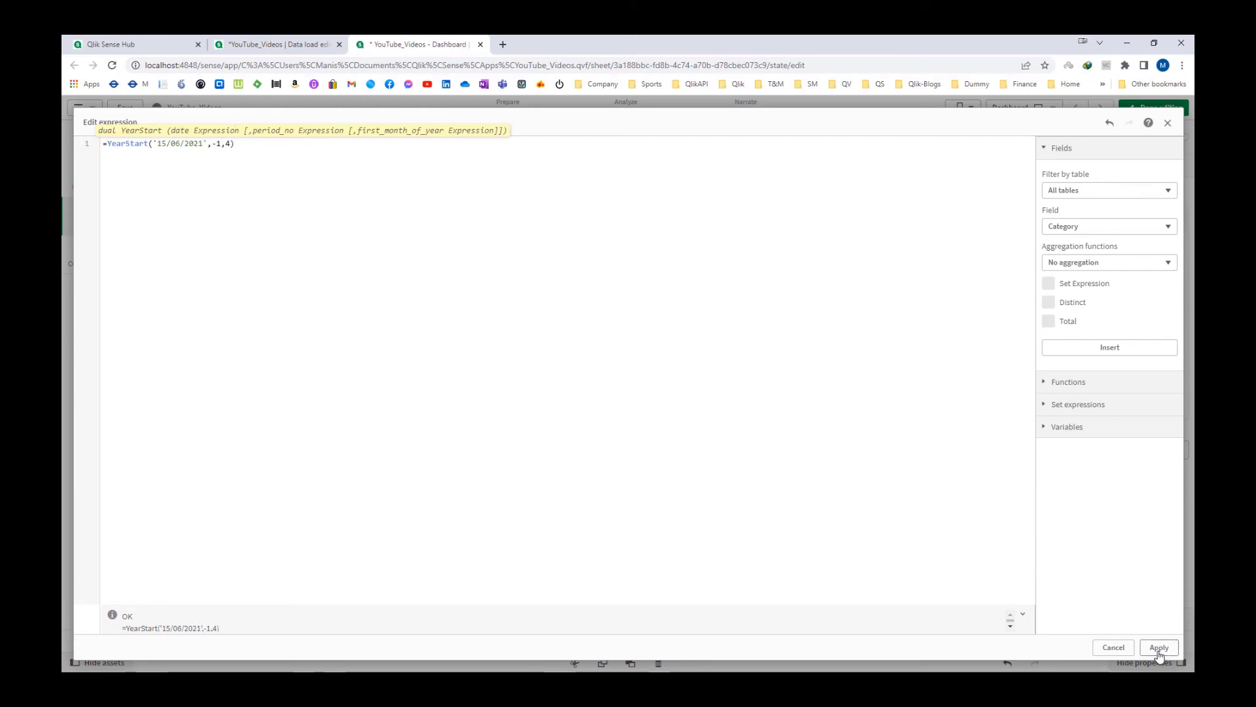
key(BackSpace)
click(1159, 647)
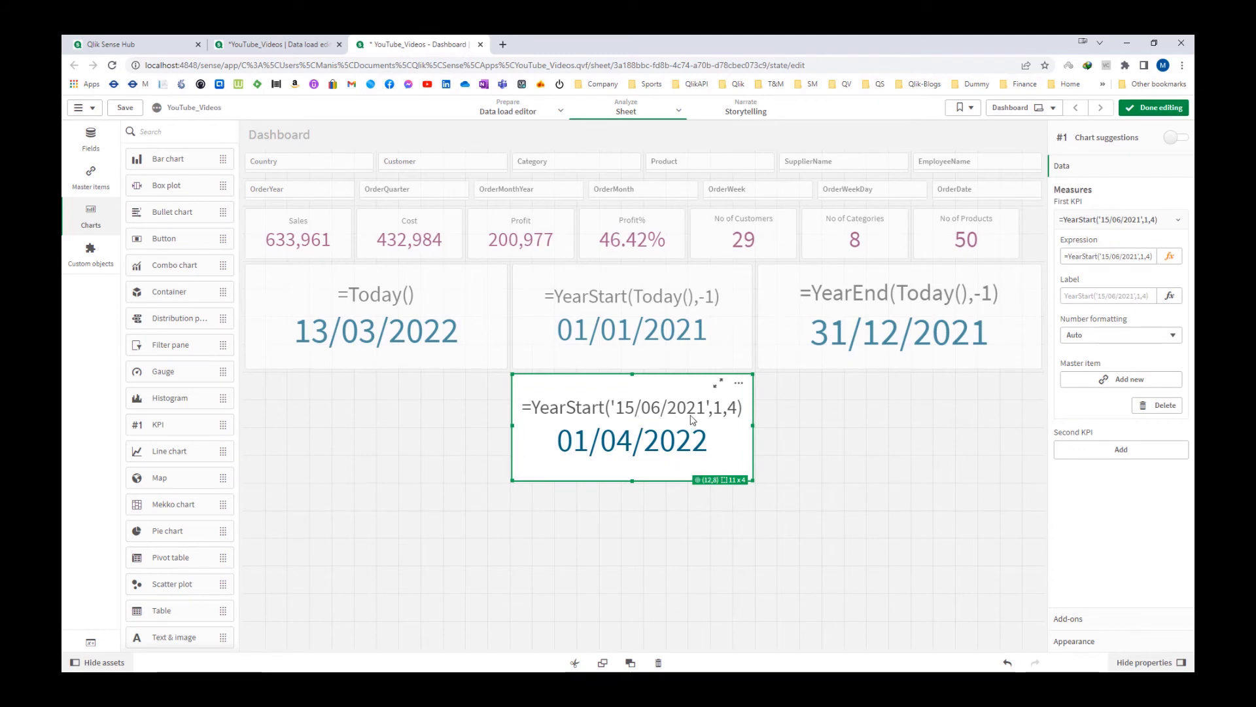
- Switch to the Excel workbook and enter the date 15/06/2021 in E15, on the same row as 01/06/2021
key(alt+Tab)
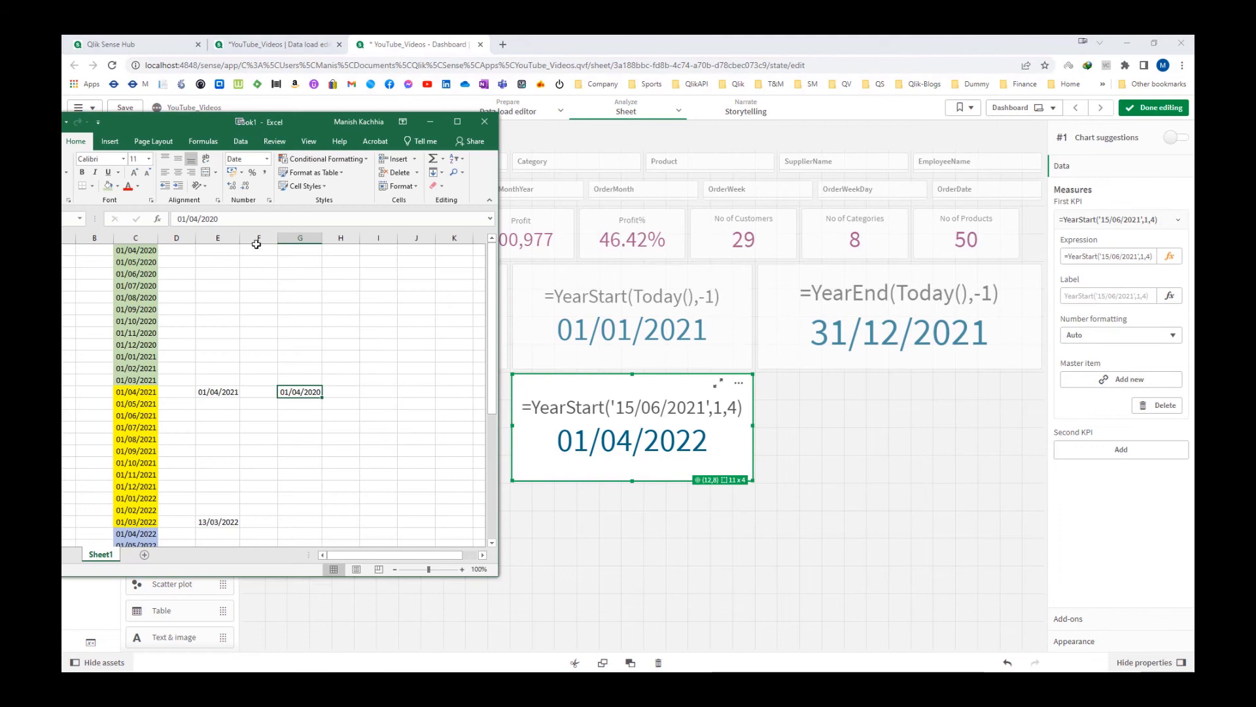
drag(257, 126, 273, 121)
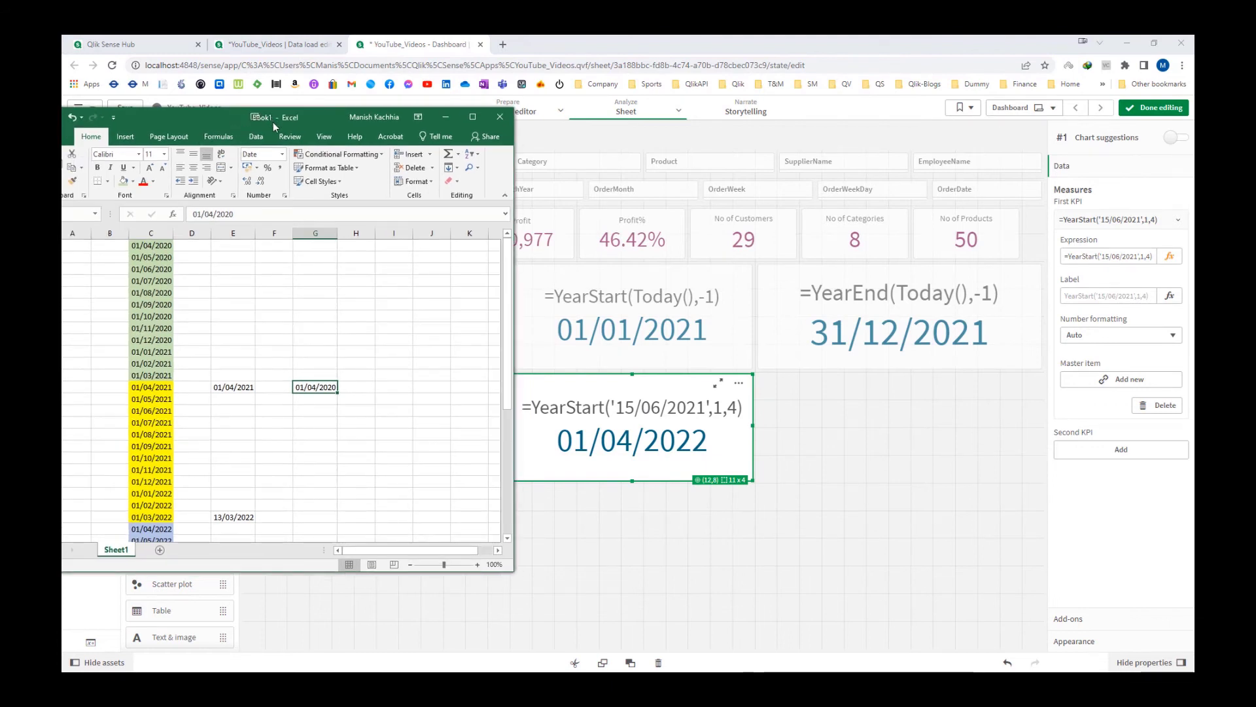
click(205, 422)
key(Left)
key(Up)
key(Up)
key(Down)
key(Right)
key(Right)
text(1)
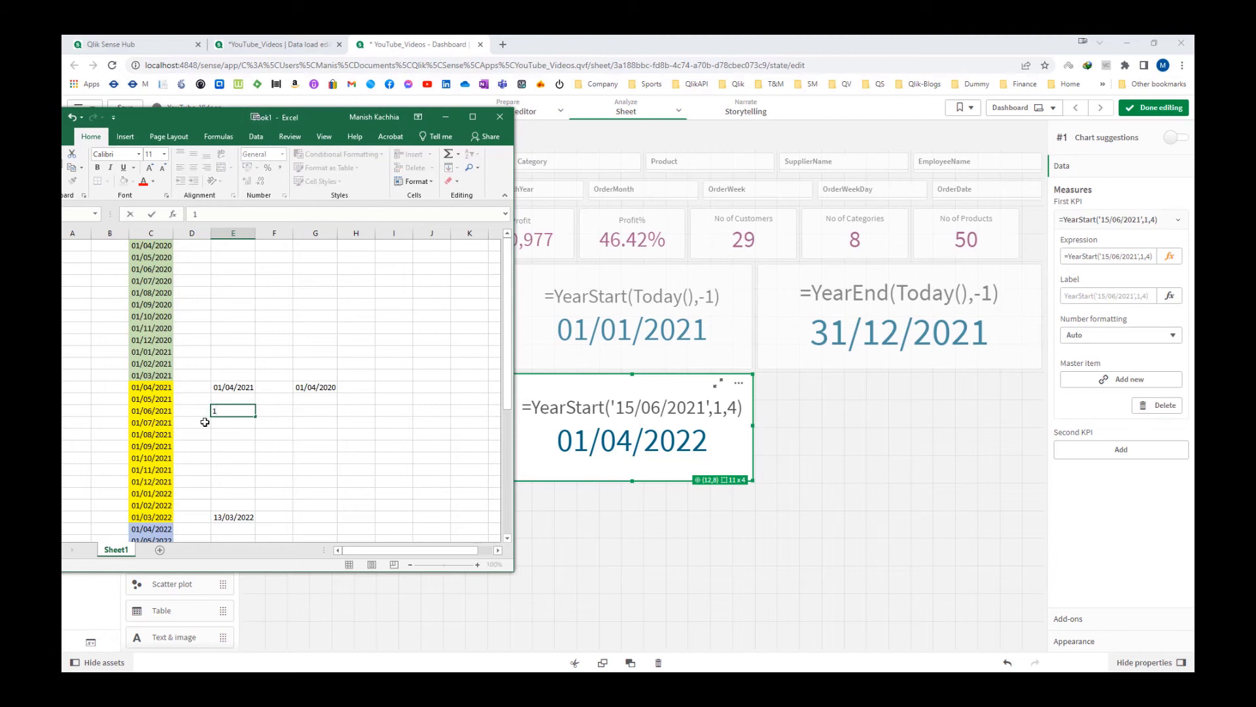
key(ctrl+Return)
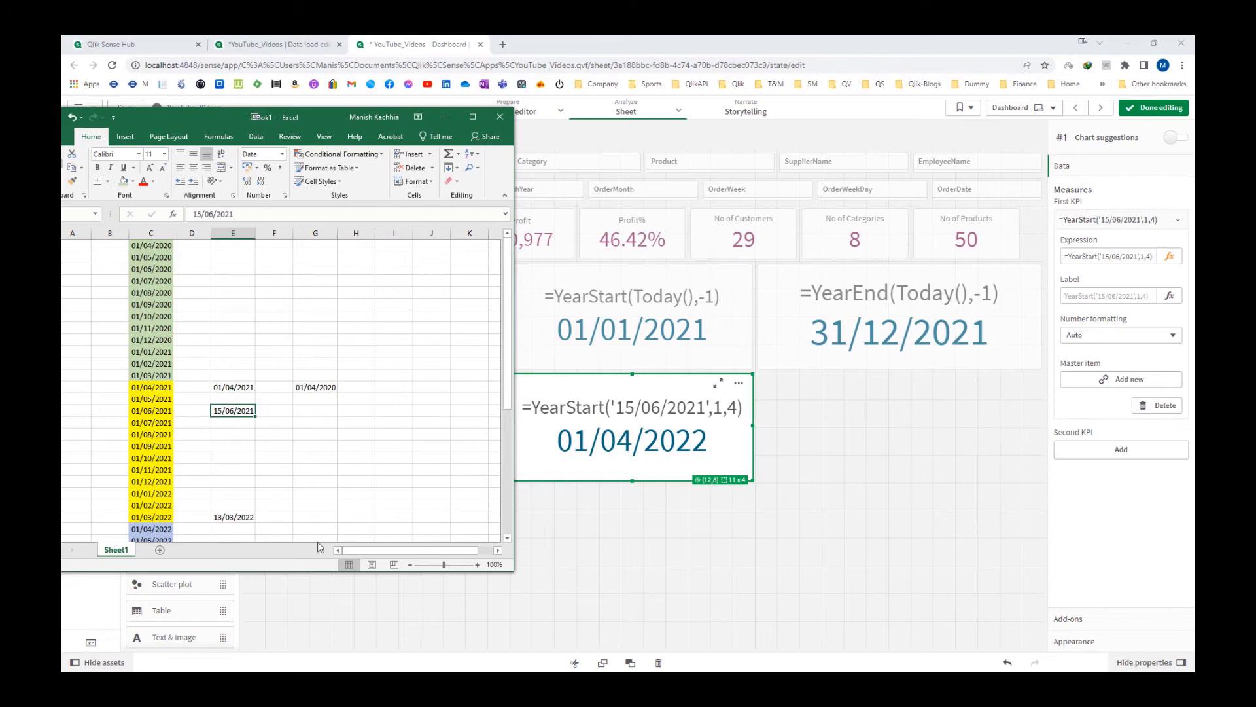
- Replace the date in G13 with 01/04/2022
key(Up)
key(Up)
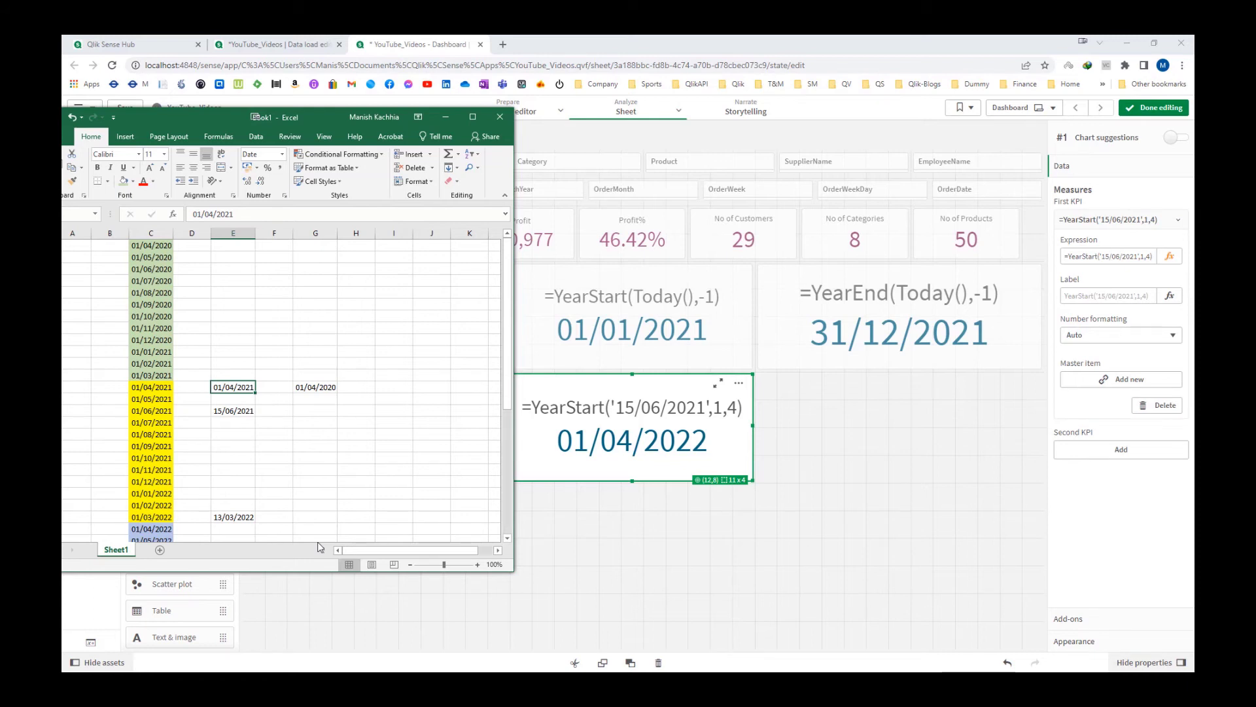
key(Right)
key(Right)
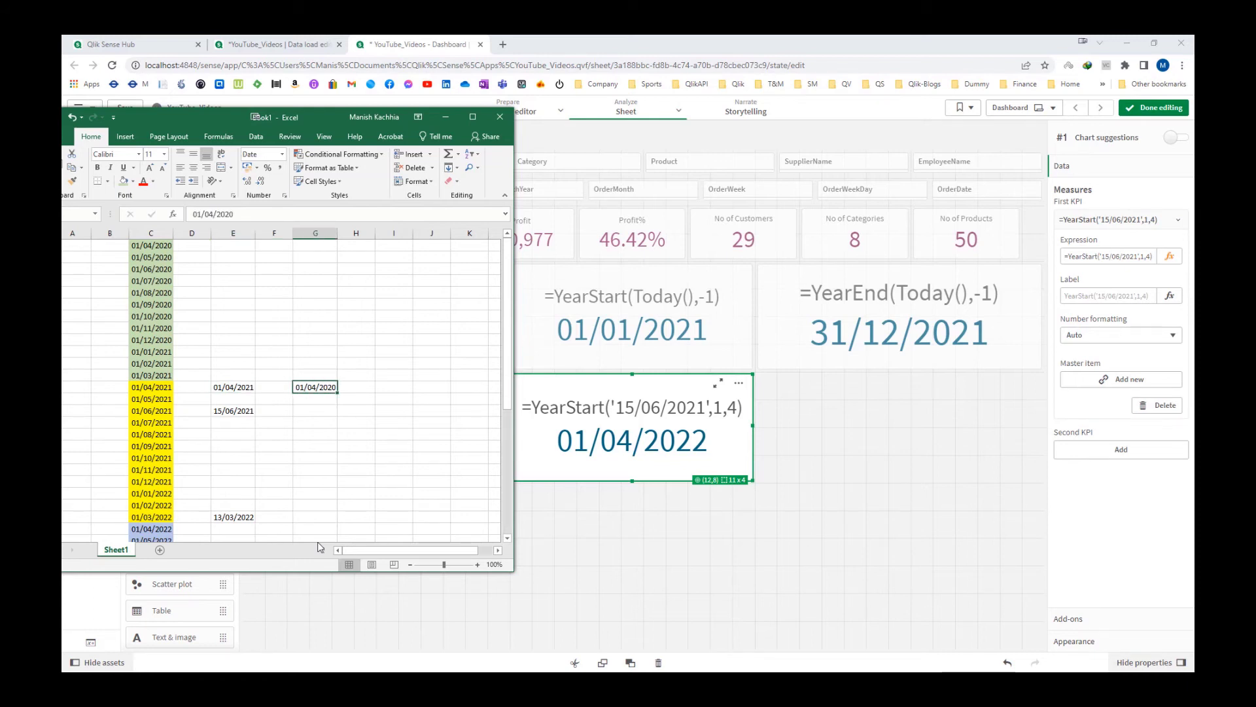
text(01/04/2022)
key(ctrl+Return)
- Return to Qlik Sense and rewrite the lower KPI's expression as =YearStart('15/02/2022',-1,4), leaving the expression editor open
click(1169, 255)
click(170, 143)
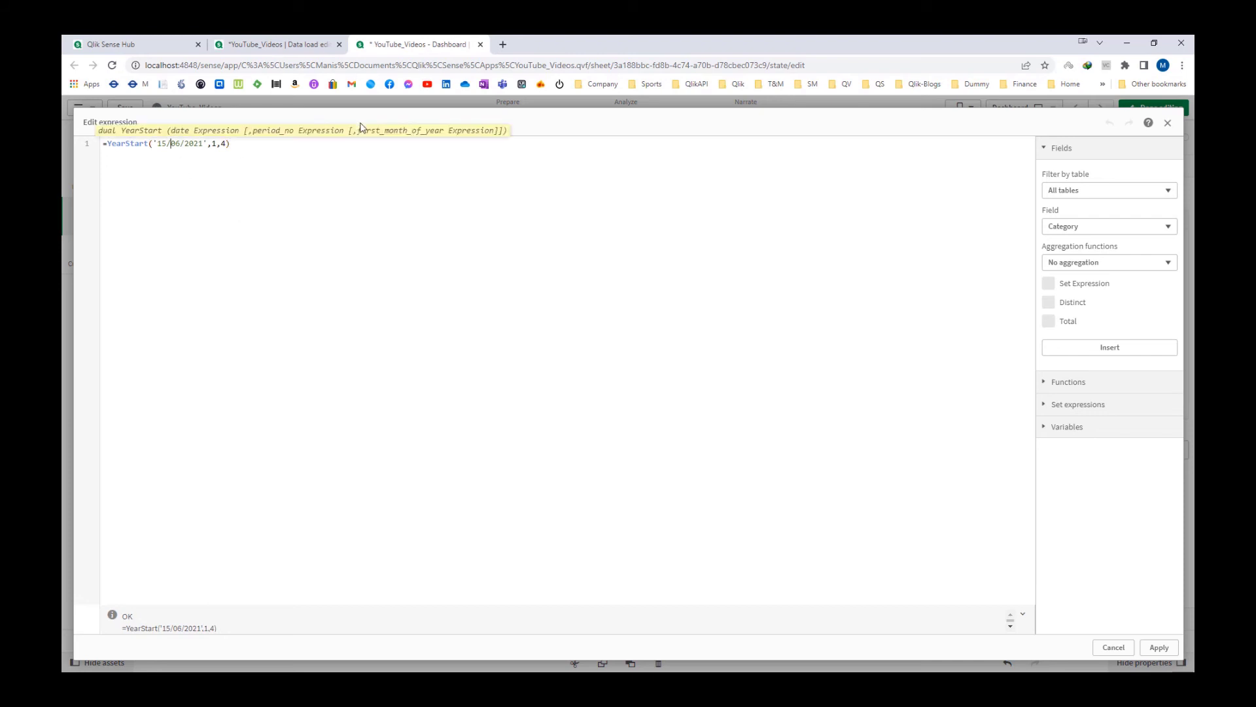
key(Right)
key(Delete)
text(2',-)
- Copy the date 15/02/2022 from the expression into E23 of the Excel sheet, on the same row as 01/02/2022
drag(159, 144, 203, 146)
key(ctrl+c)
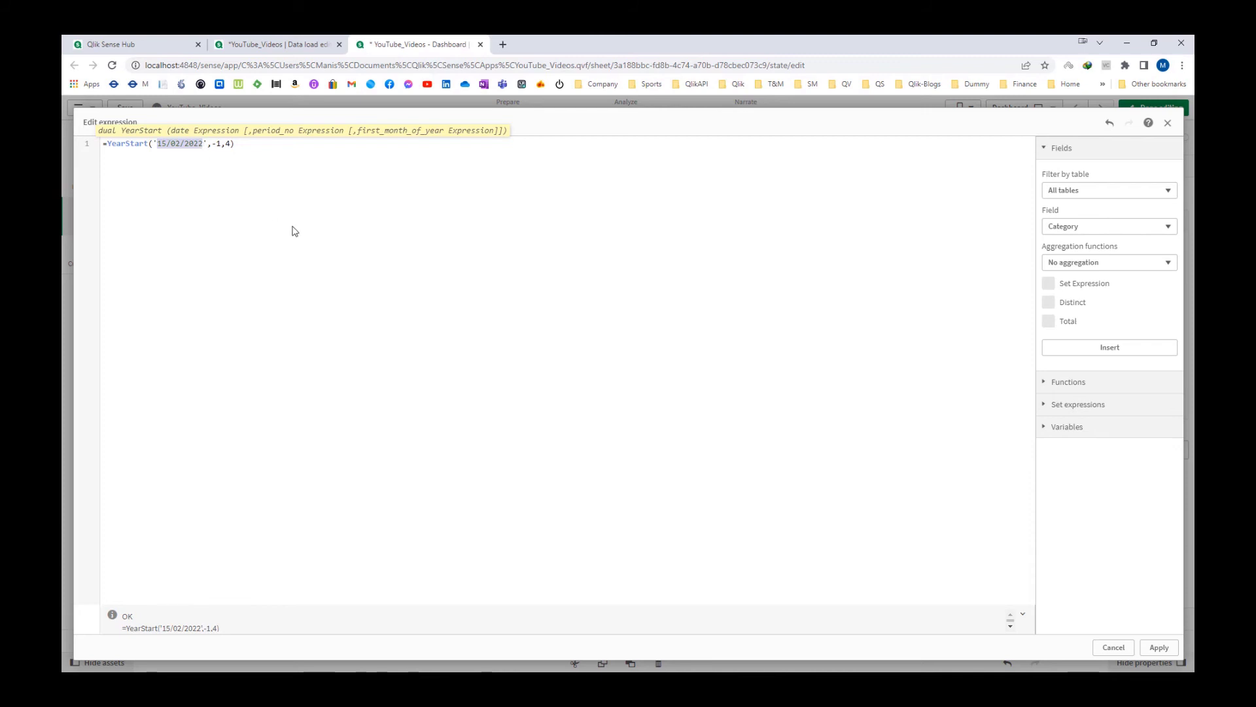
key(alt+Tab)
key(Left)
key(Down)
key(Down)
key(Down)
key(Down)
key(Down)
key(Down)
key(Down)
key(Down)
key(Down)
key(Down)
key(Down)
key(Down)
key(Down)
key(Down)
key(Down)
key(Down)
key(Down)
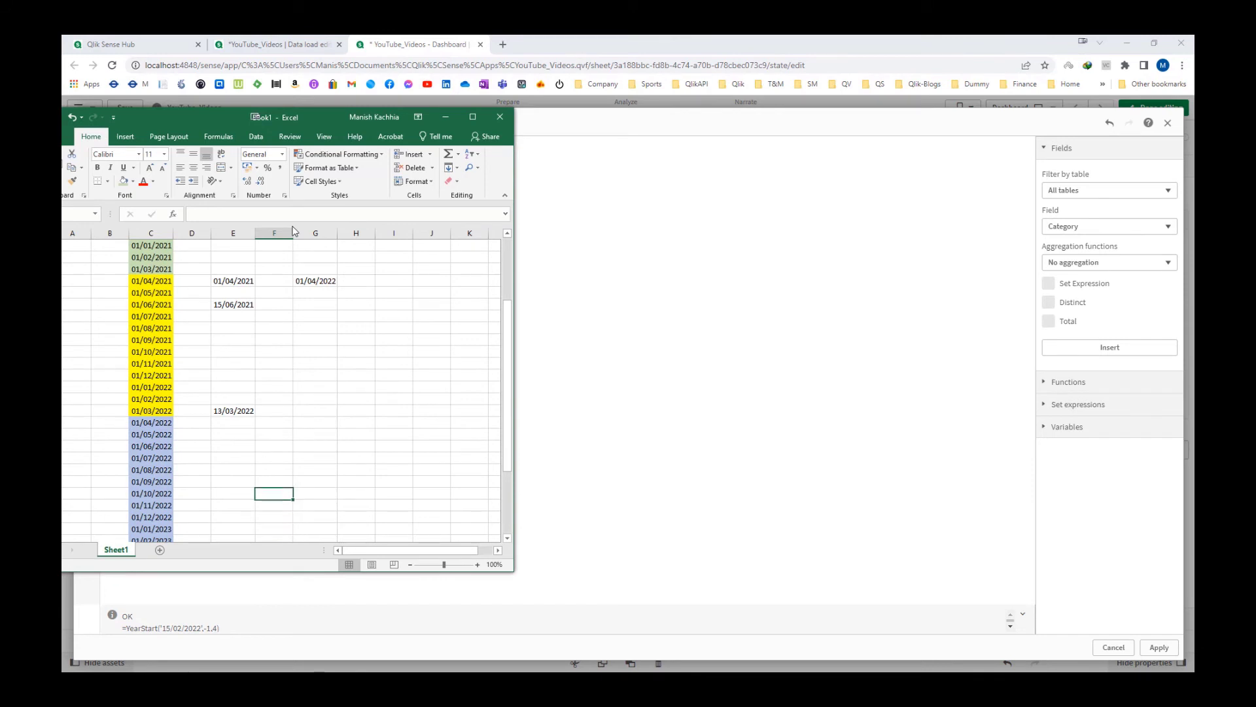
key(Up)
key(Up)
key(Up)
key(Up)
key(Up)
key(Up)
key(Up)
key(Up)
key(Down)
key(Left)
key(ctrl+v)
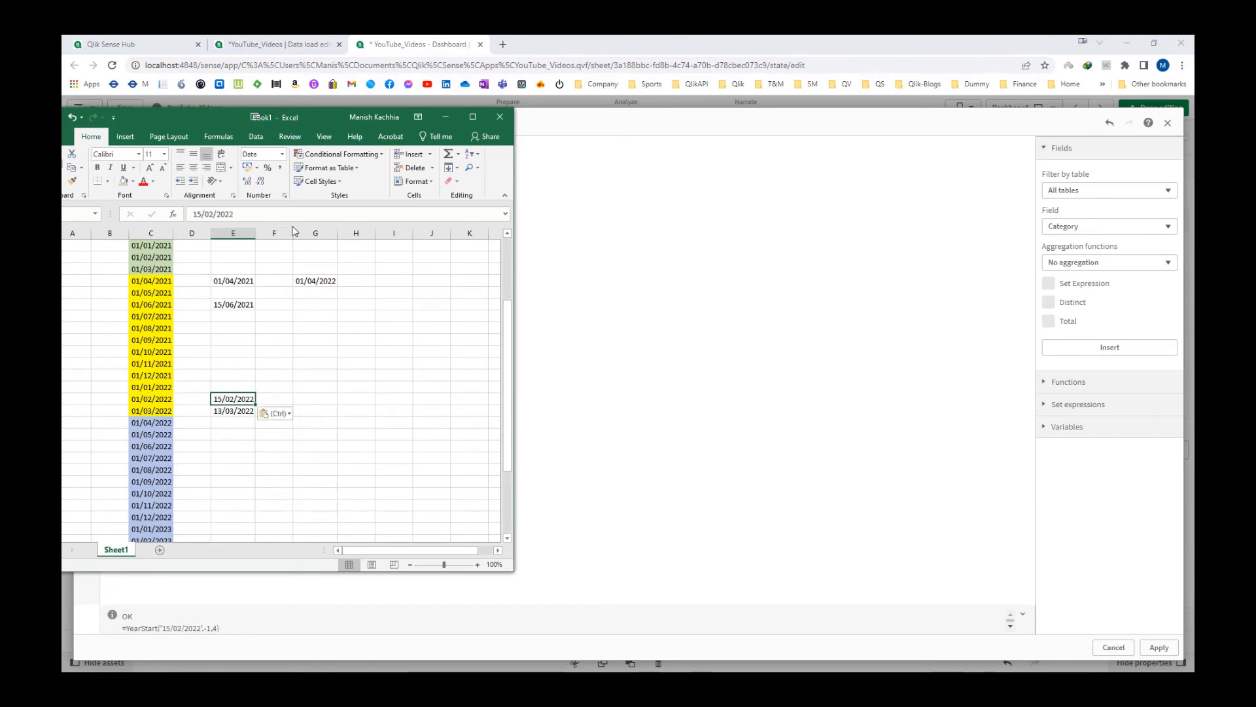
key(alt+Tab)
key(alt+Tab)
drag(269, 123, 593, 126)
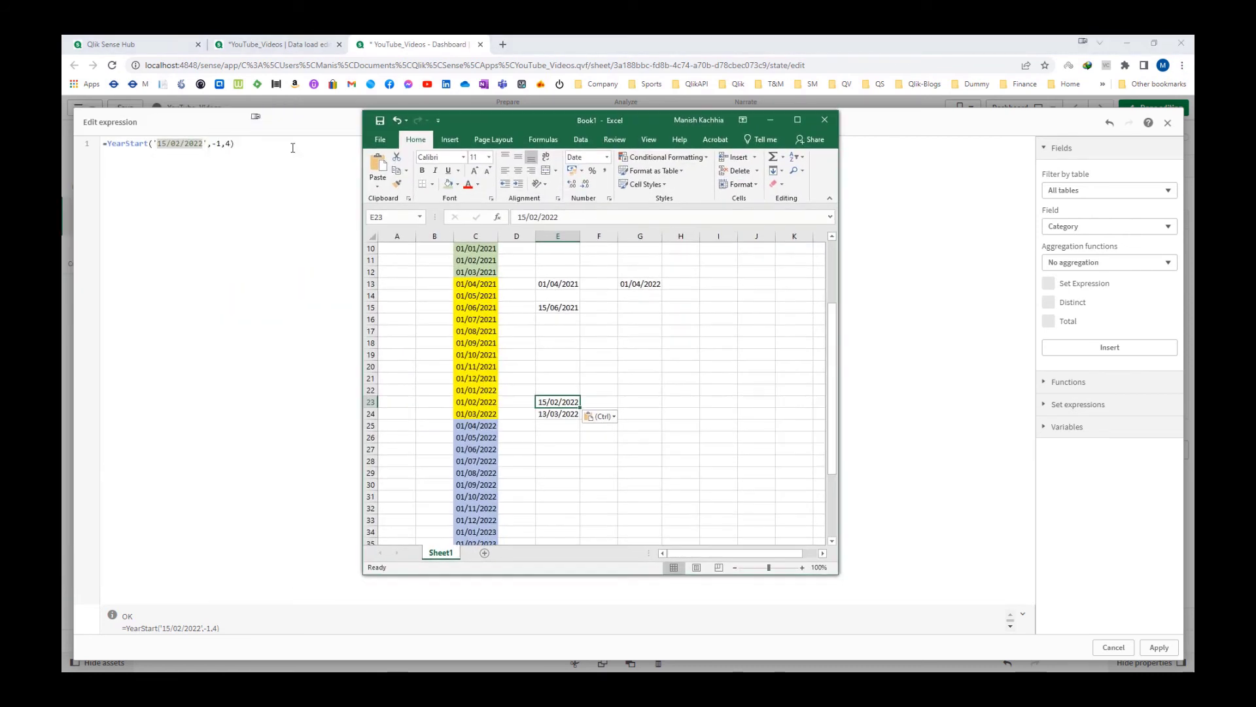
- Replace the date in G13 of the Excel sheet with 01/04/2020
click(230, 143)
key(alt+Tab)
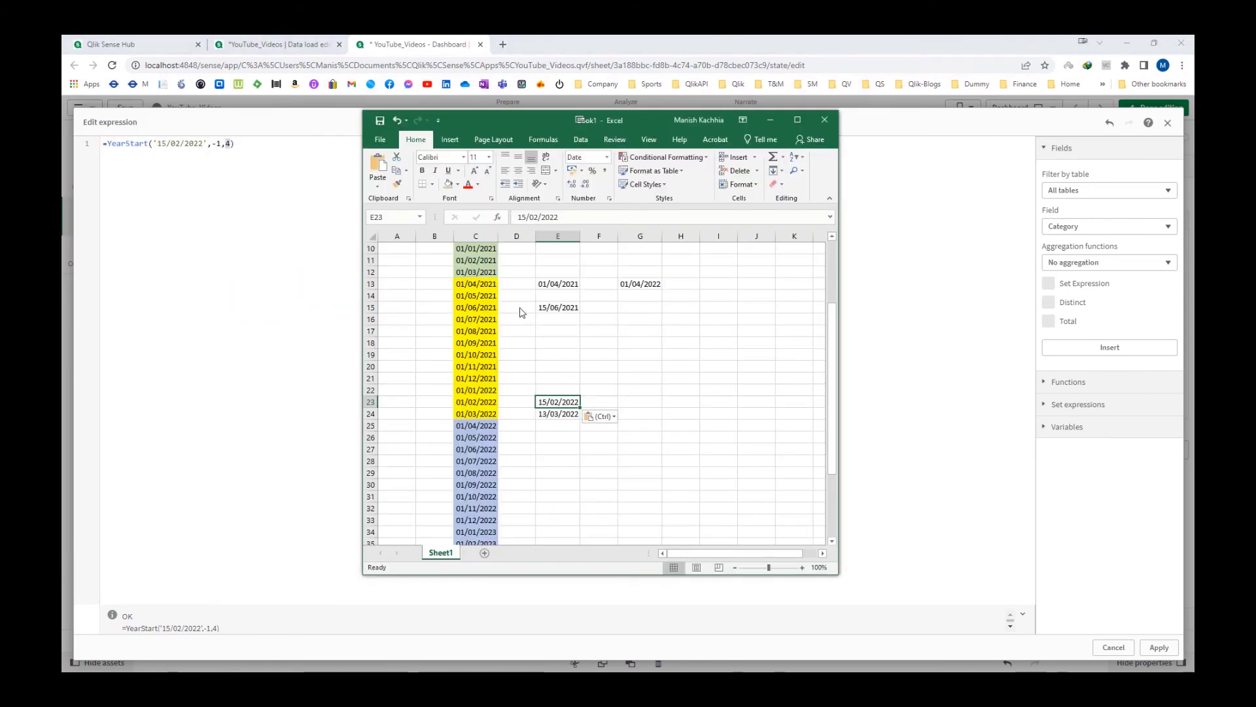
key(Up)
key(Up)
key(Up)
key(Up)
key(Up)
key(Up)
key(Up)
key(Up)
key(Up)
key(Up)
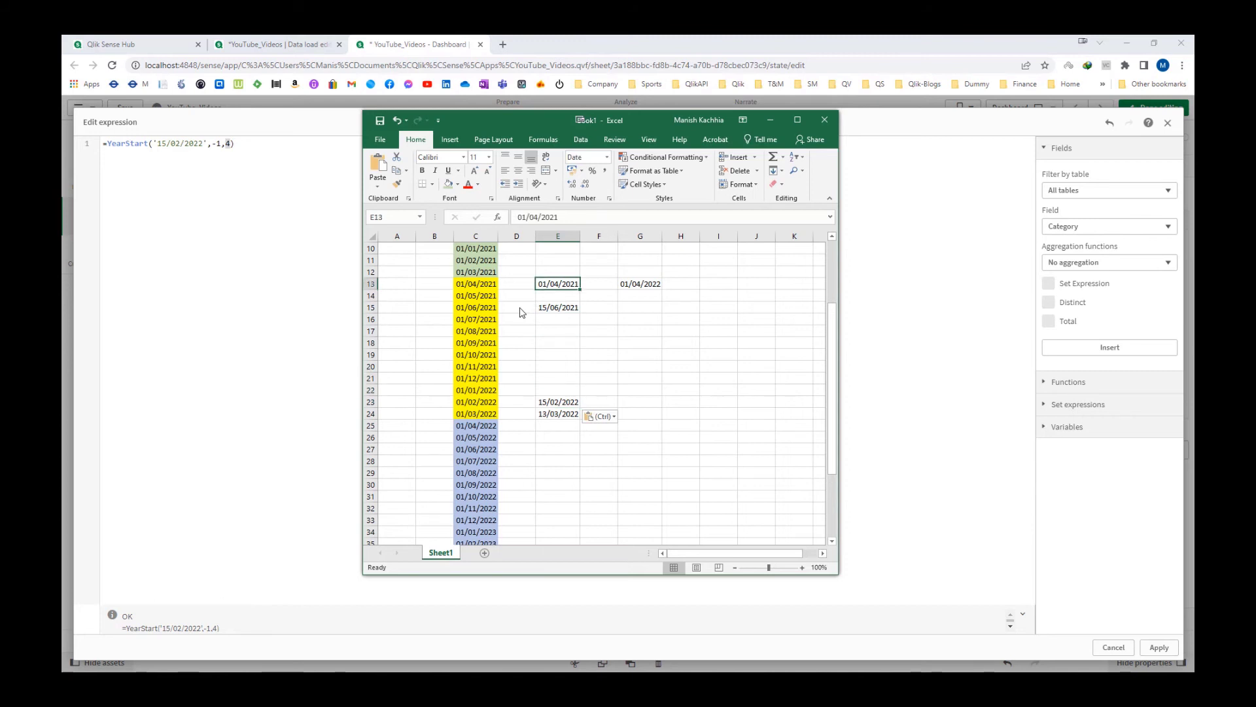
key(Right)
key(Right)
text(01)
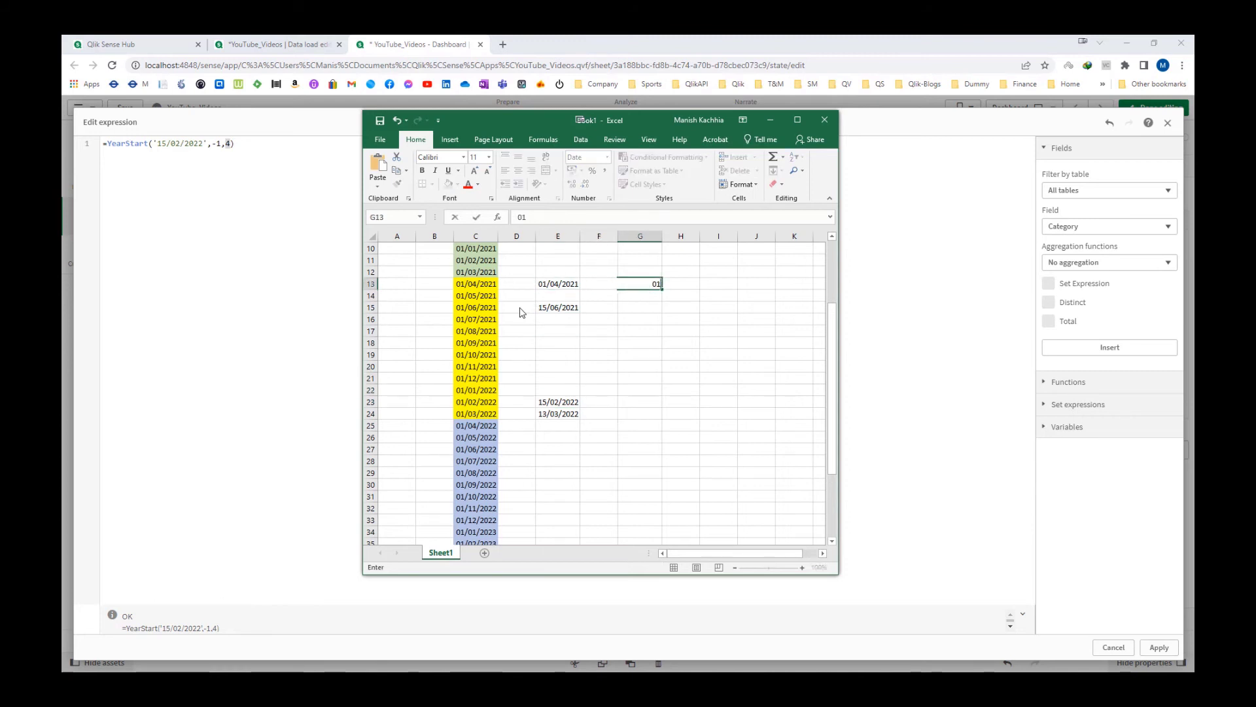
text(/04/2020)
key(ctrl+Return)
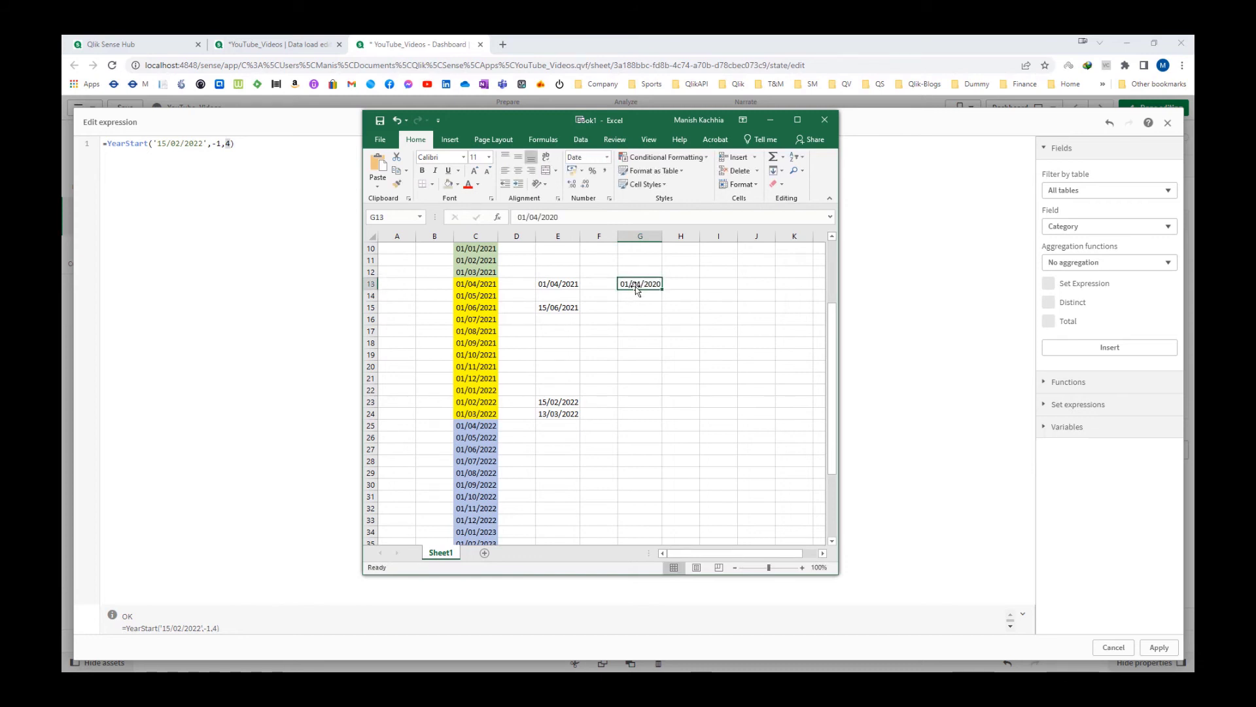
- Apply the edited YearStart expression to the lower KPI in Qlik Sense
click(1163, 651)
click(1159, 647)
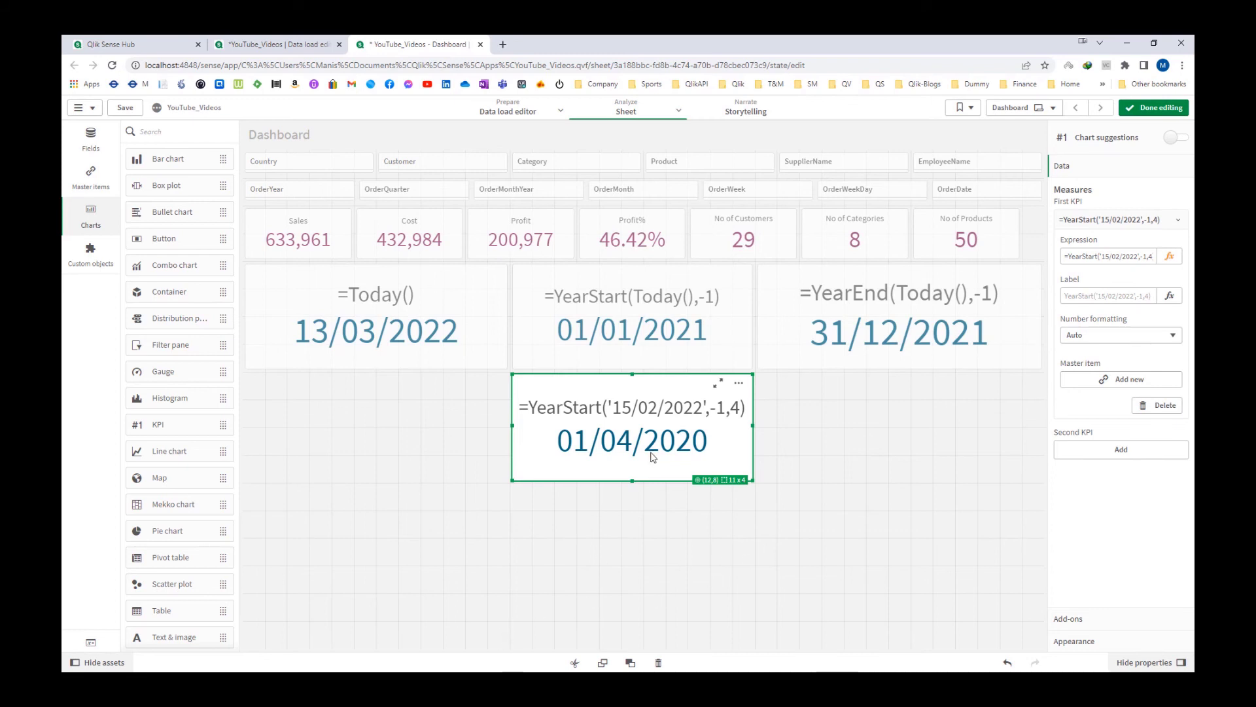
- Undo the dashboard edits until the Today, YearStart and YearEnd KPIs are removed from the sheet
key(ctrl+z)
key(ctrl+z)
key(ctrl+z)
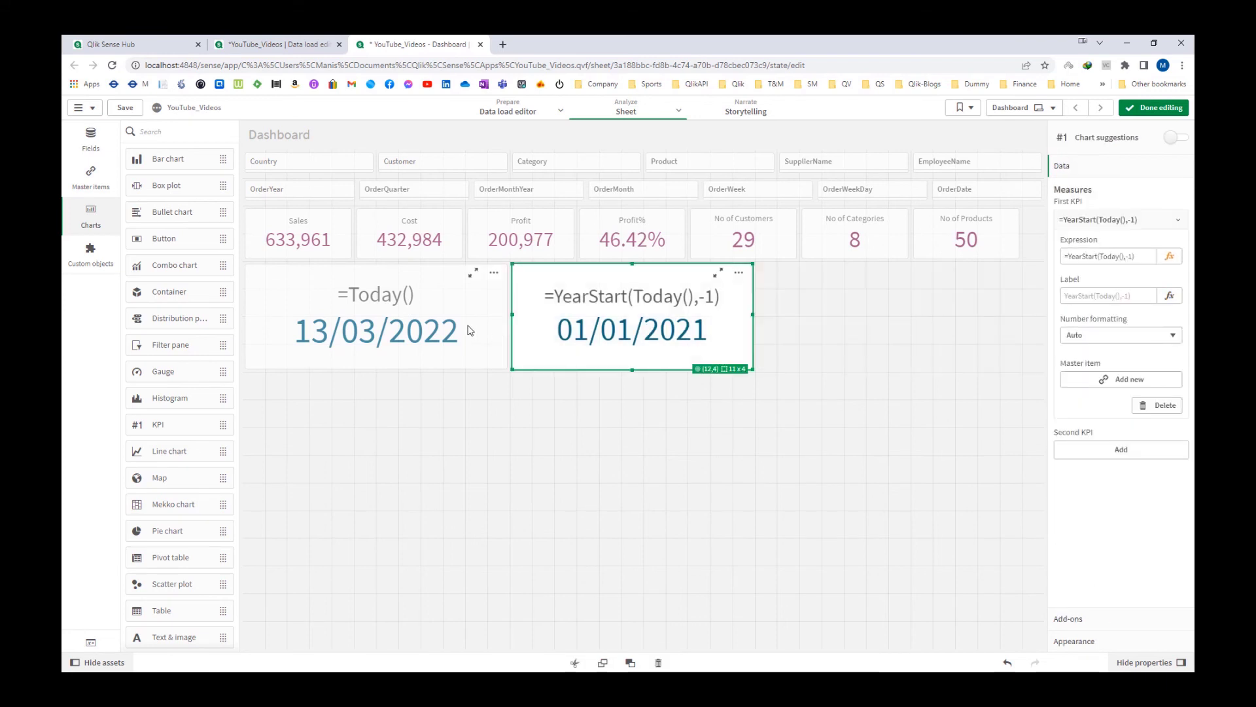
key(ctrl+z)
key(ctrl+z)
key(ctrl+z)
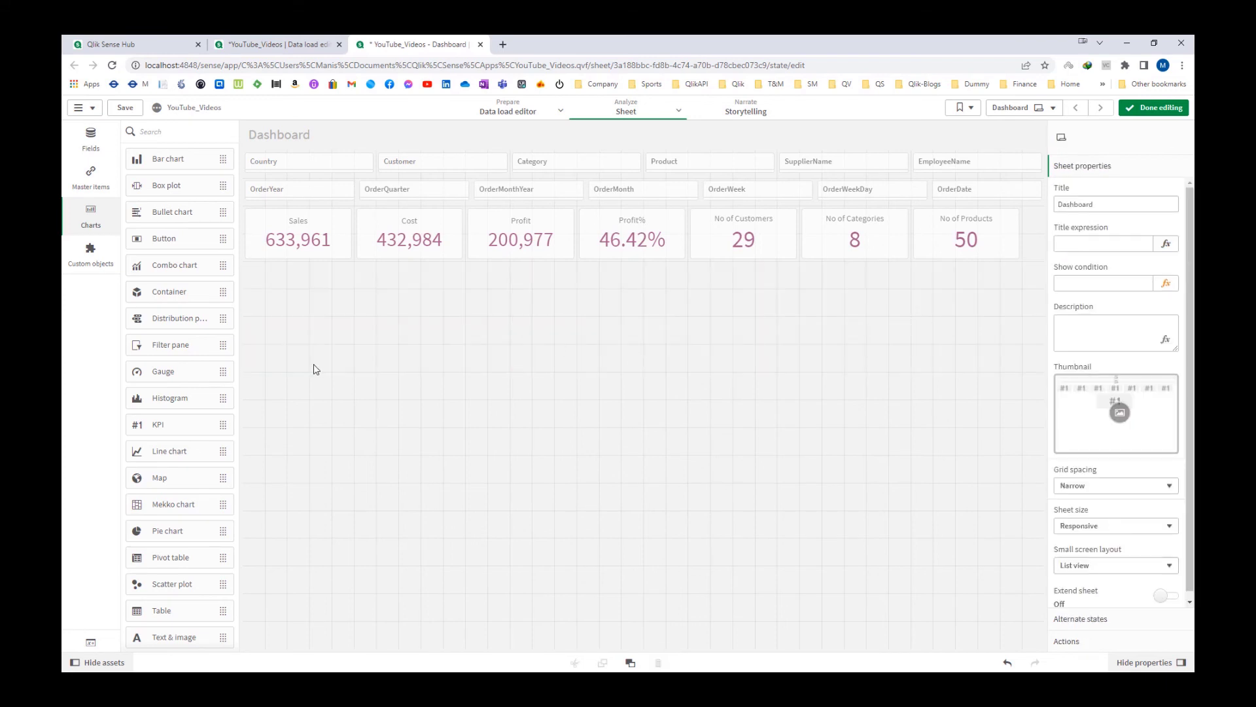
- Add a table in the empty area below the KPIs and set its header and content font sizes to 15
drag(177, 606, 379, 331)
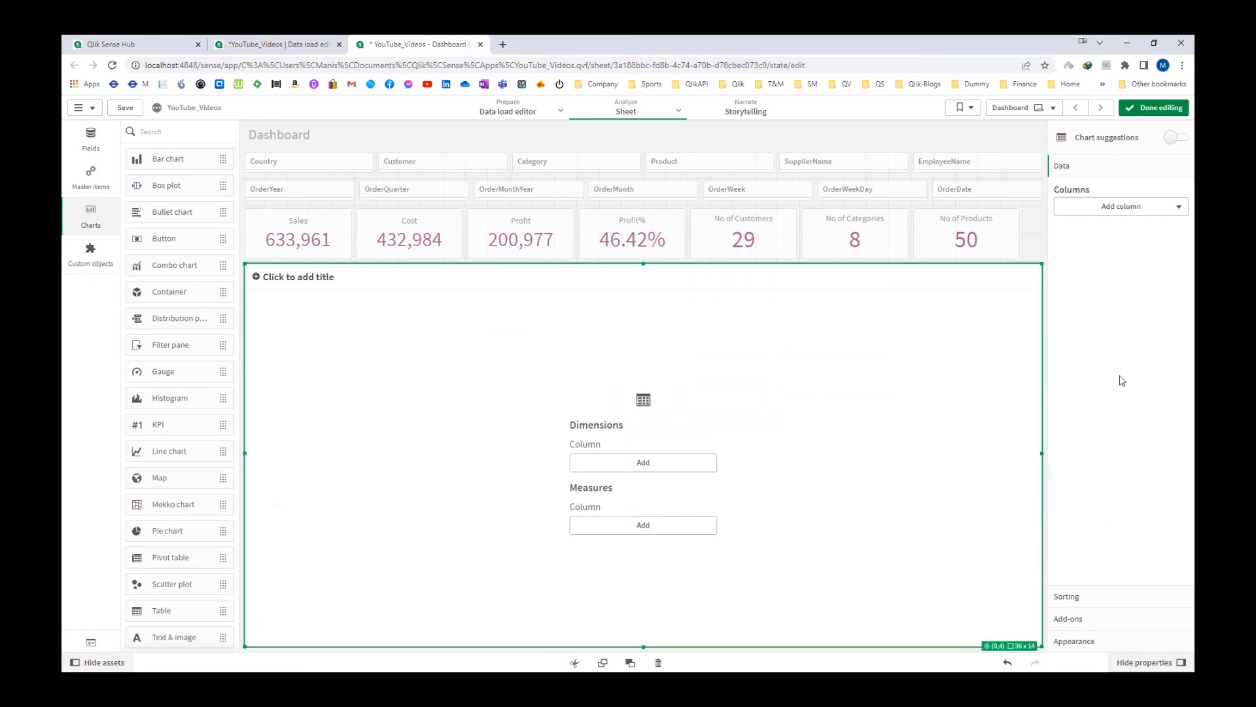
click(1073, 640)
click(1088, 328)
click(1090, 176)
text(15)
key(Tab)
key(Tab)
text(15)
key(Tab)
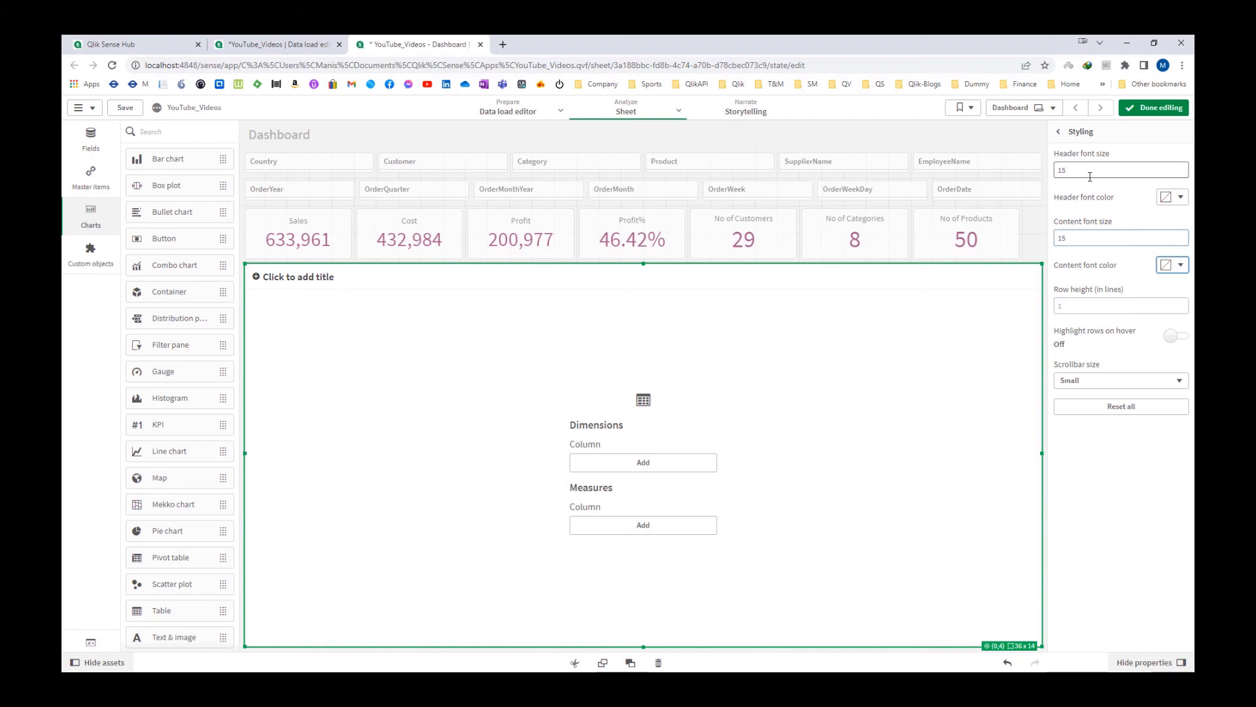
click(1136, 114)
click(1138, 110)
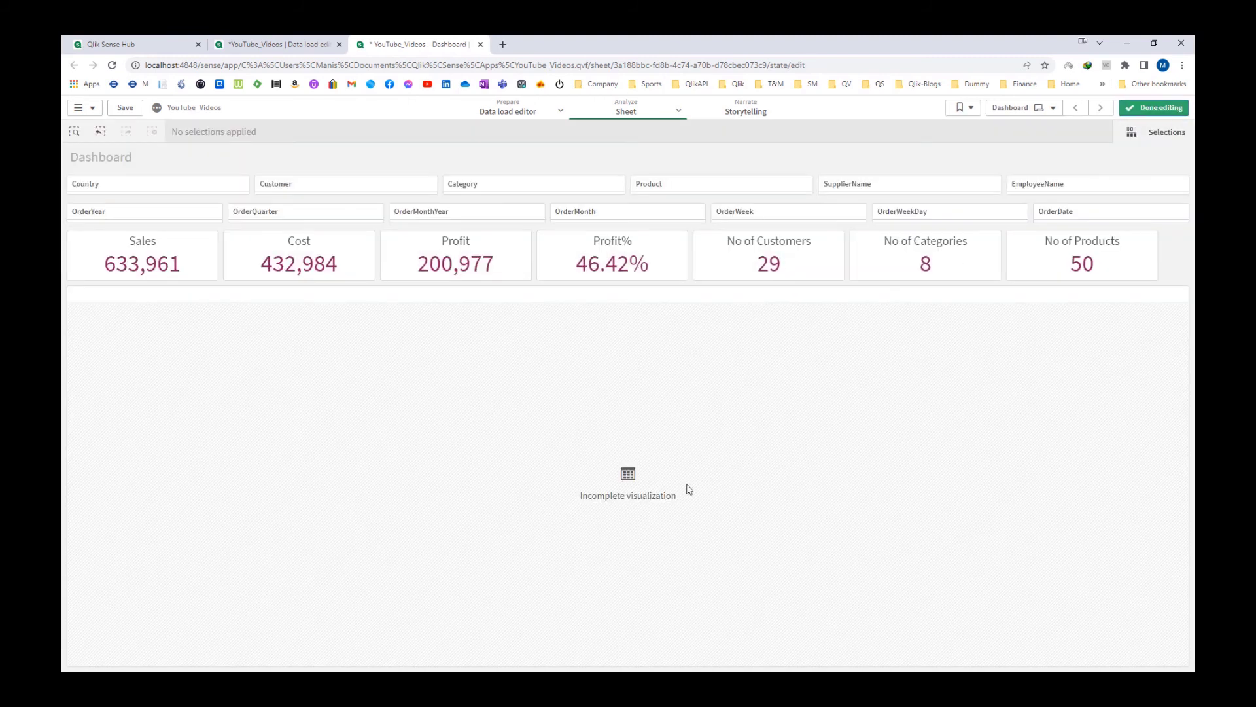
- Add OrderDate as the table's first dimension column
click(654, 466)
text(order)
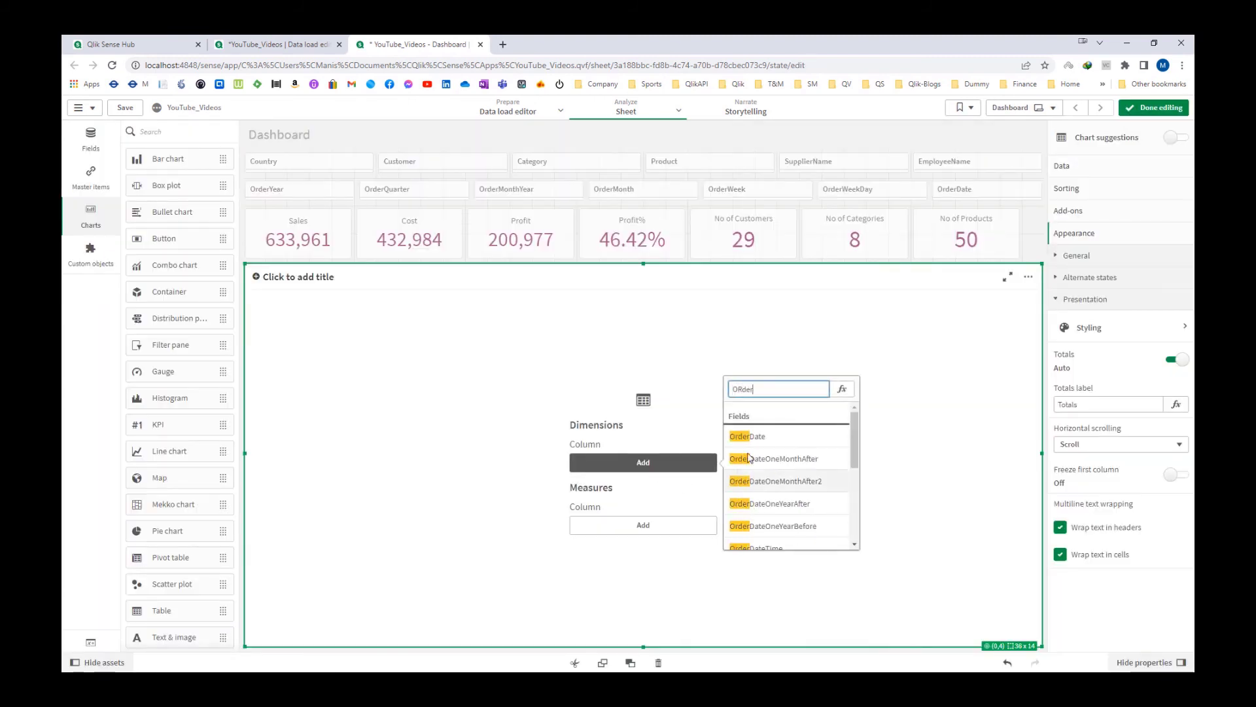
click(759, 436)
- Add a second dimension column to the table with the expression YearStart(OrderDate)
click(1121, 233)
click(1121, 269)
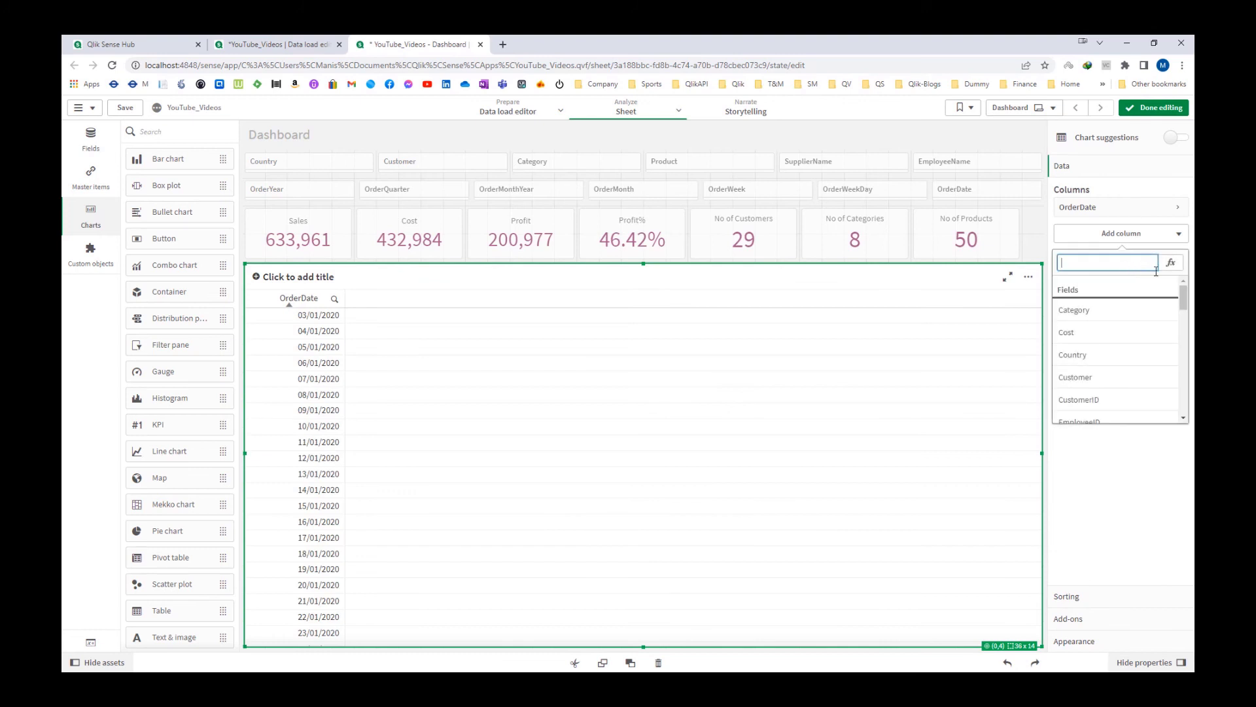
click(1167, 263)
text(Yea)
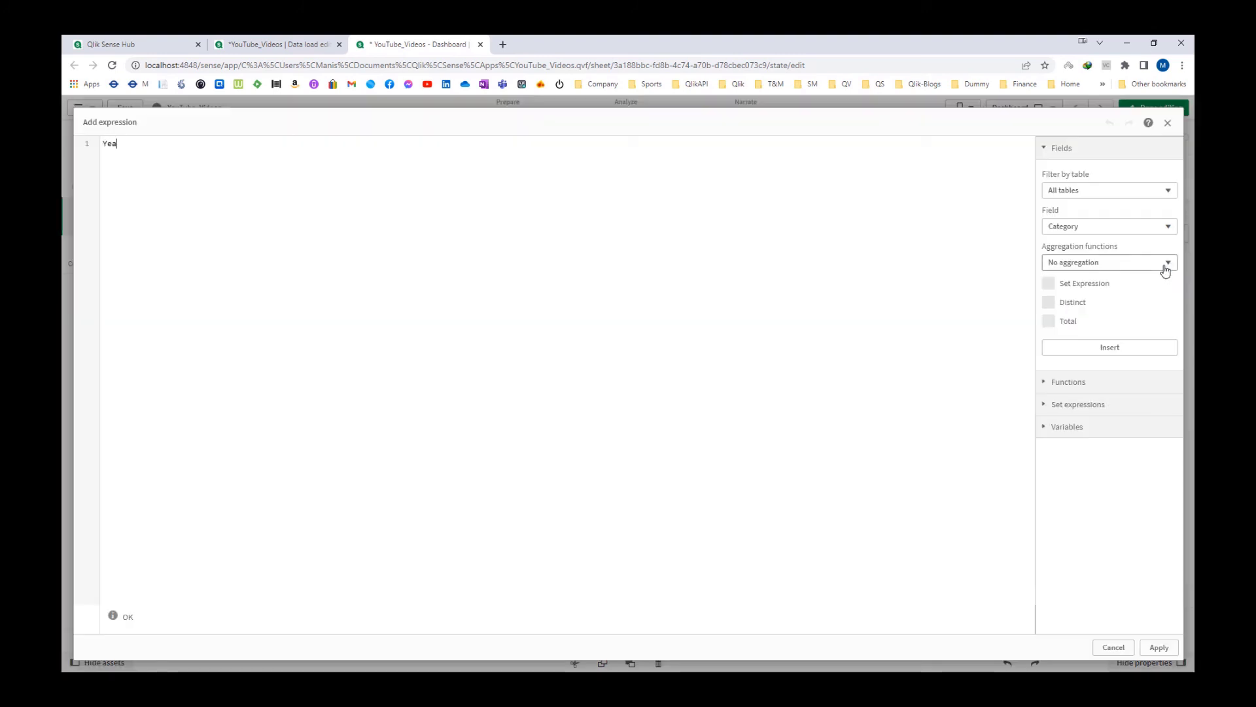
text(rStart()
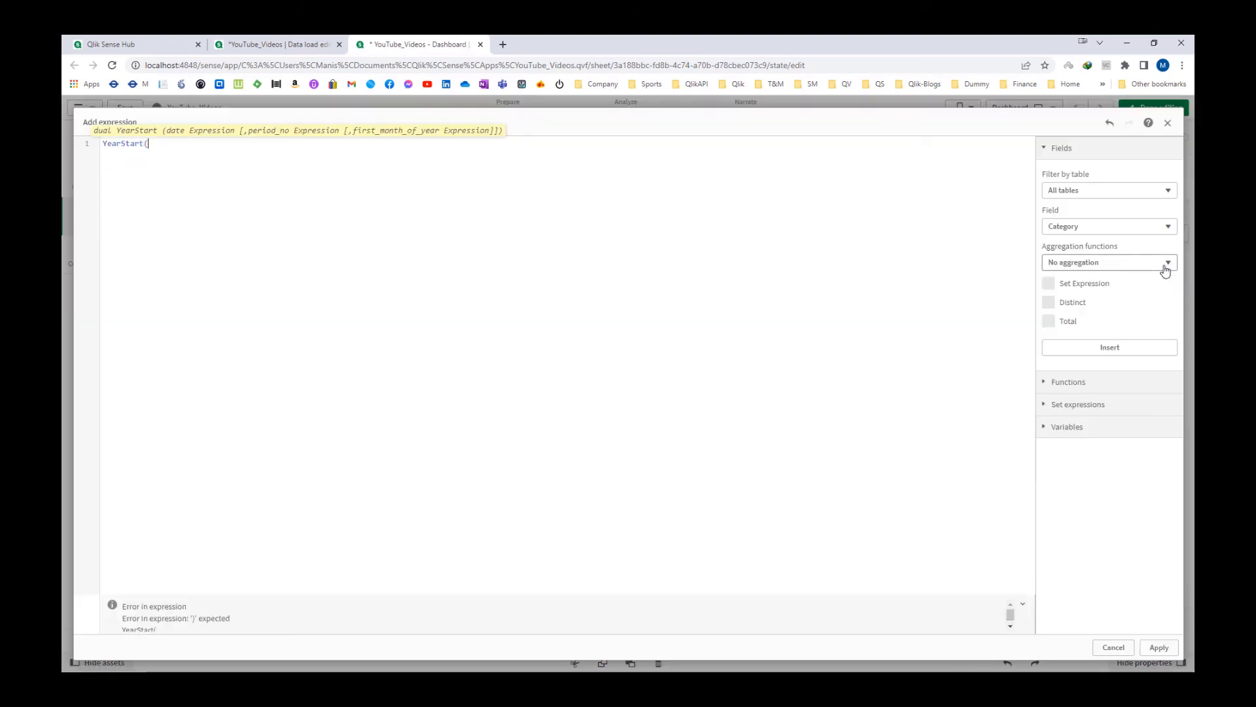
text(Order)
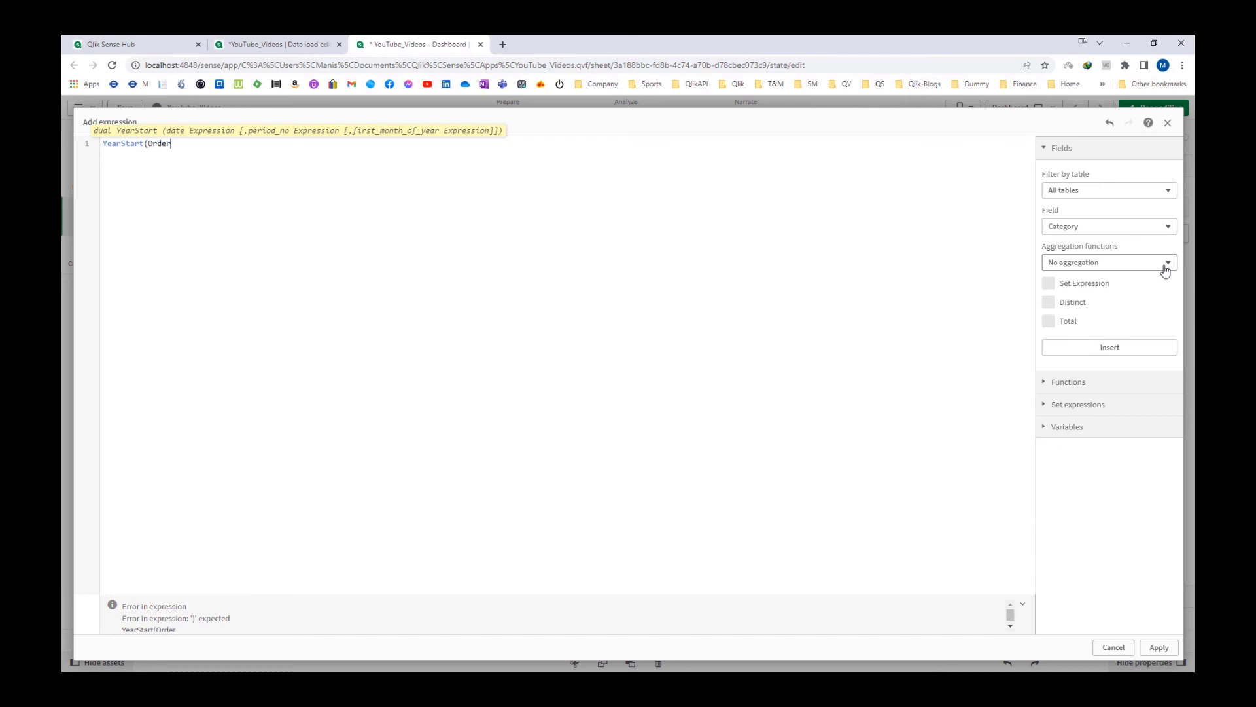
text(Date))
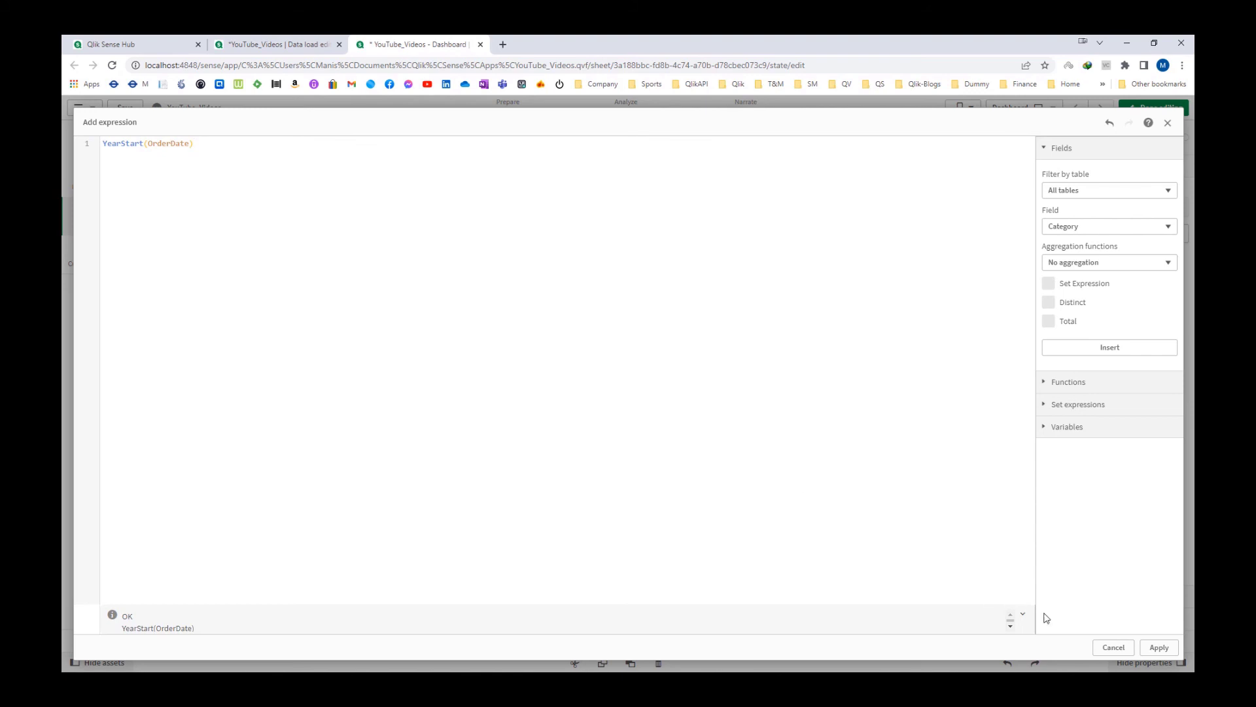
click(1156, 648)
- Add a measure column to the table with the expression YearEnd(OrderDate)
click(1146, 262)
click(1161, 300)
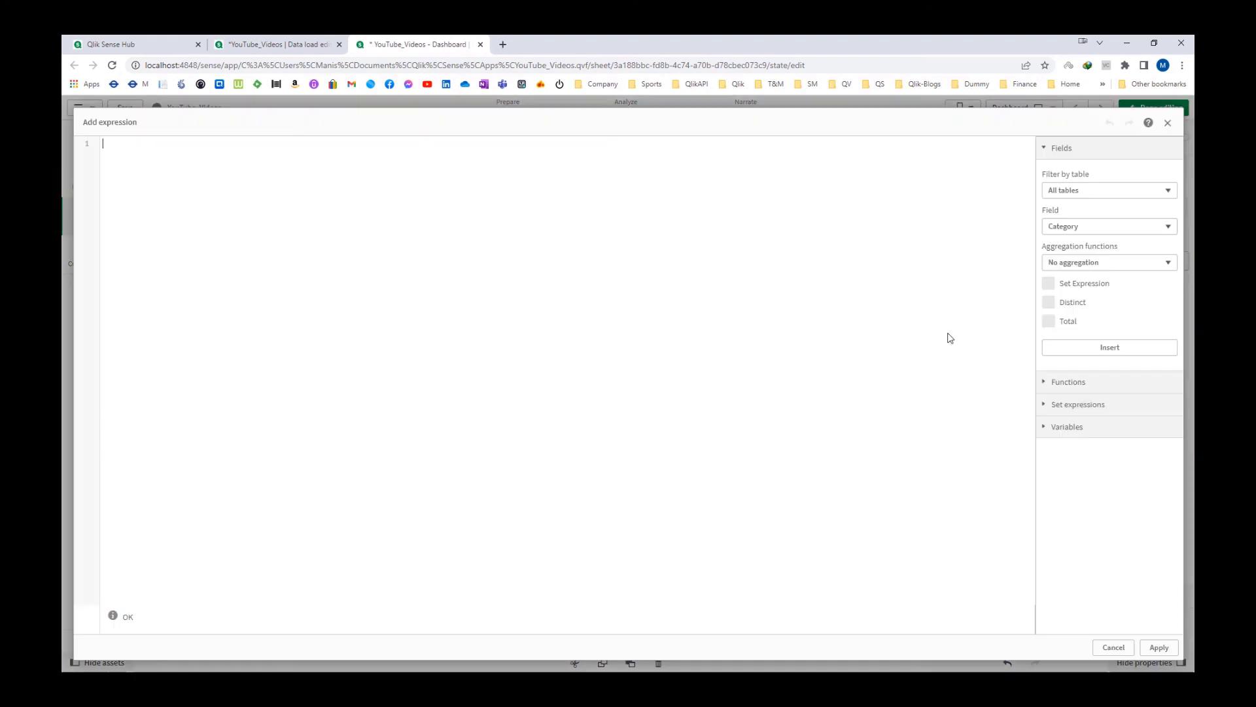
text(YearEnd()
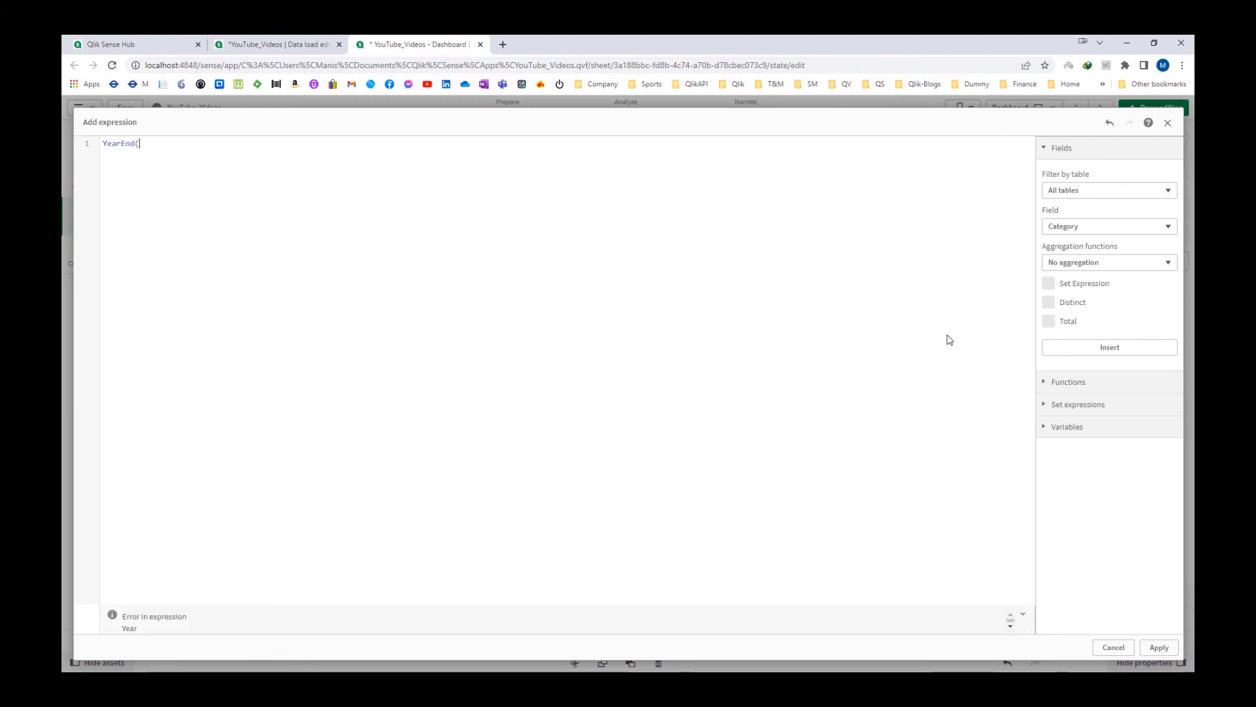
text(OrderDate))
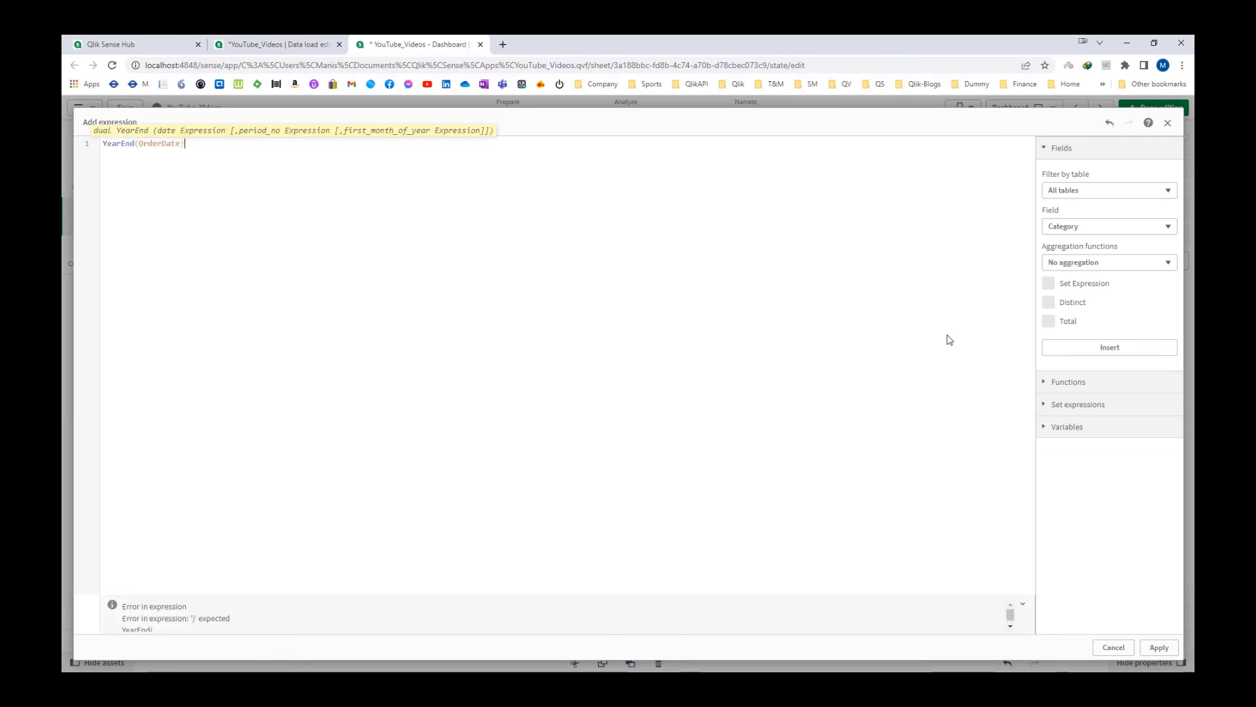
click(1158, 647)
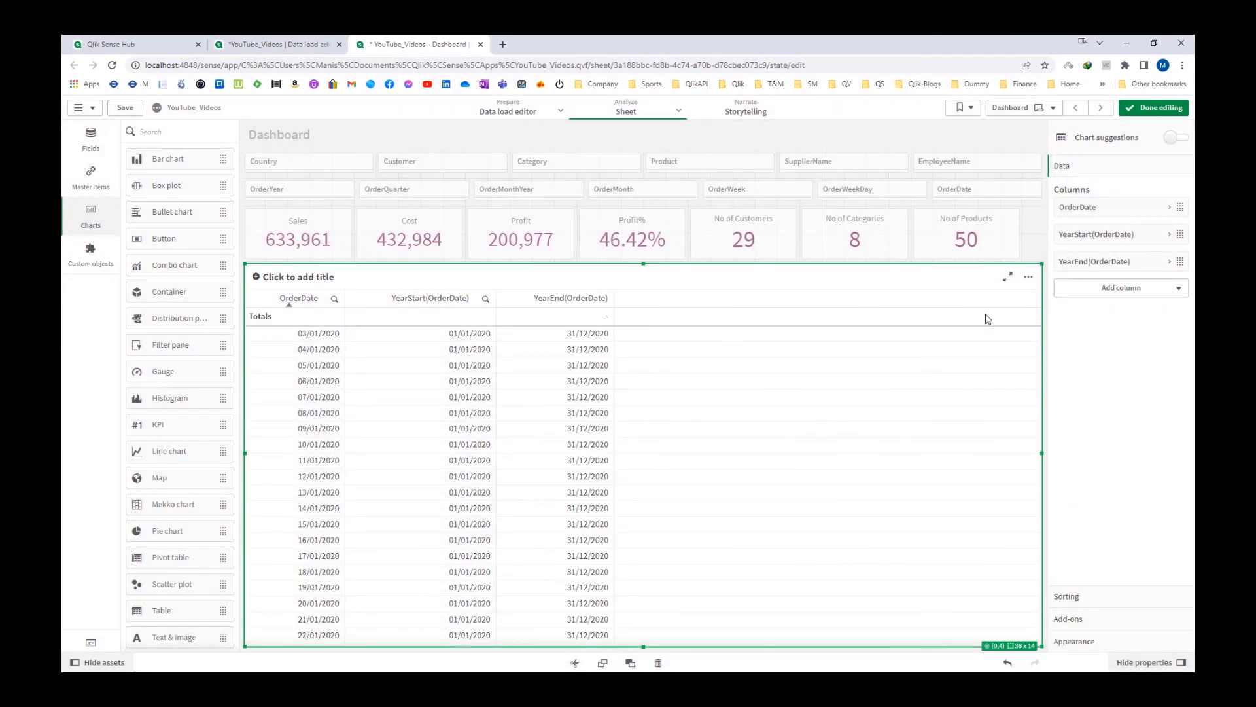
- Finish editing the sheet and sort the table by OrderDate in descending order, ending in analysis mode
click(1146, 108)
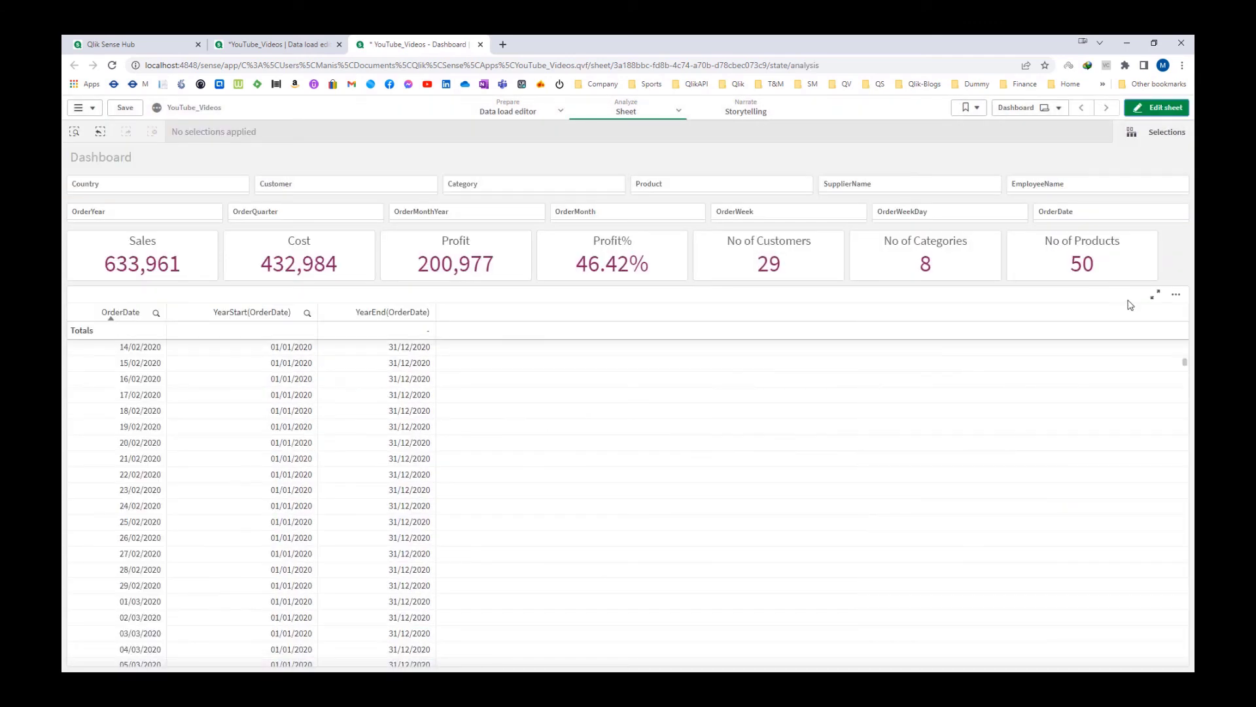
click(118, 312)
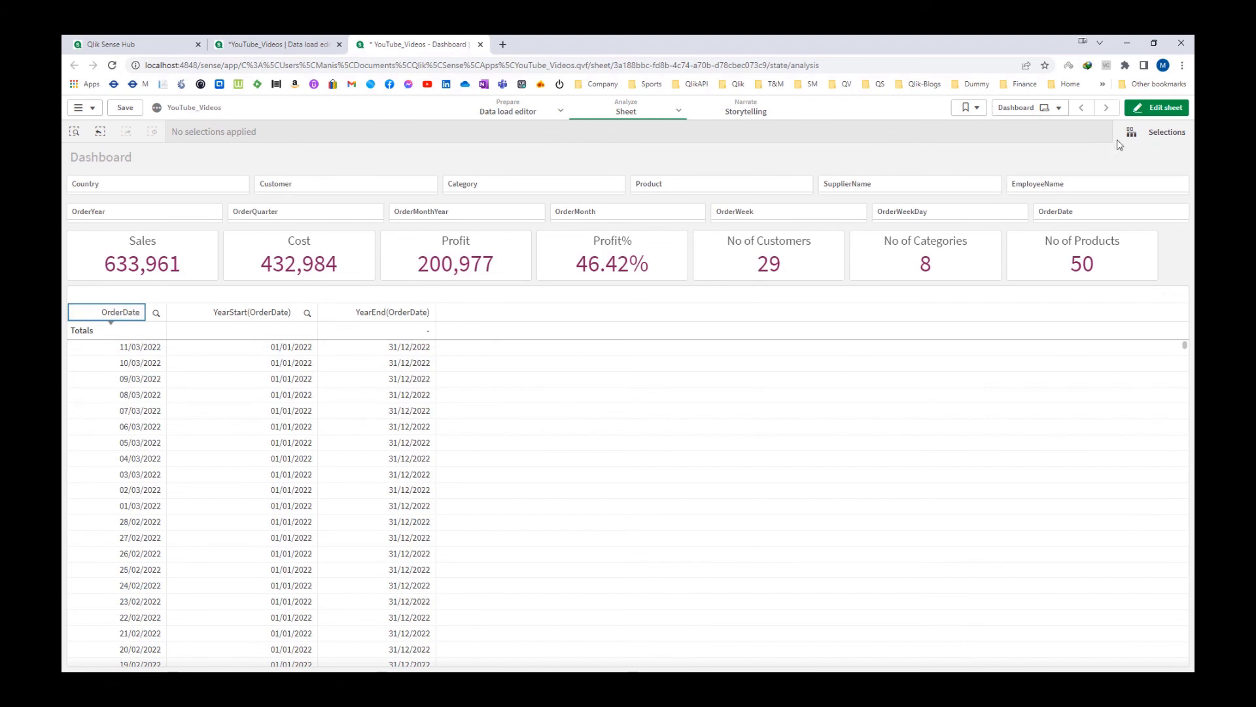
click(1151, 108)
click(1121, 413)
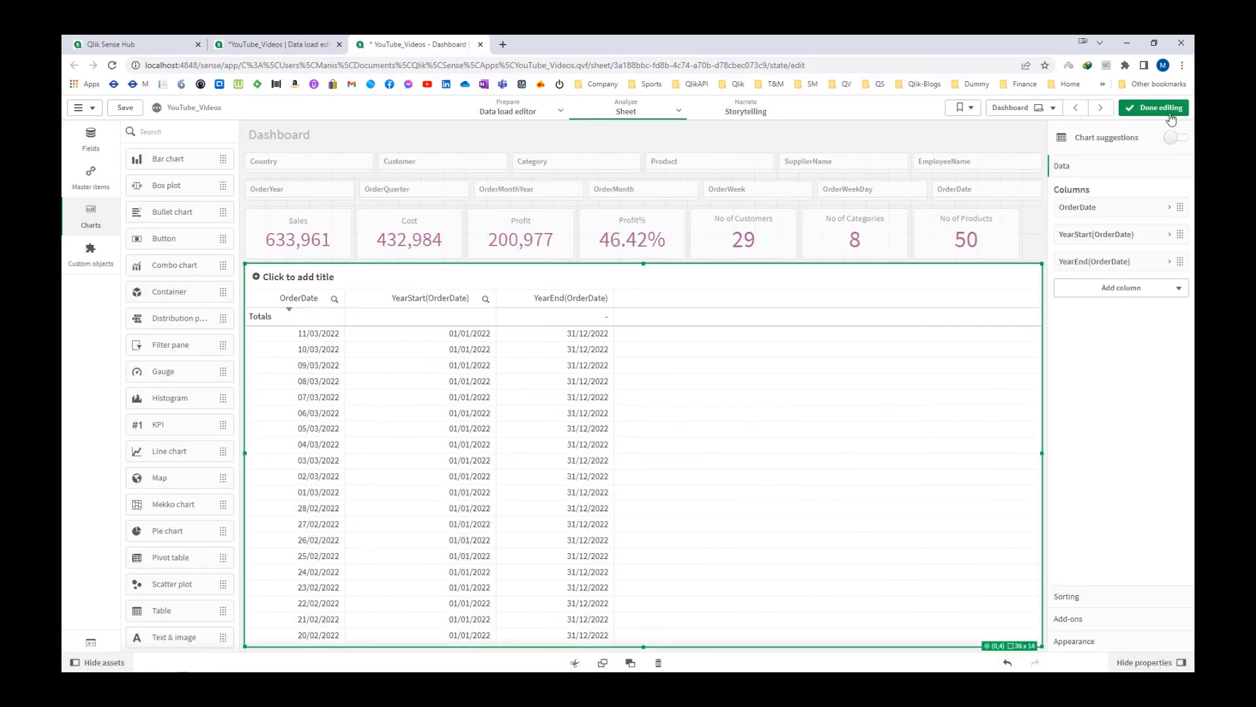
click(1161, 108)
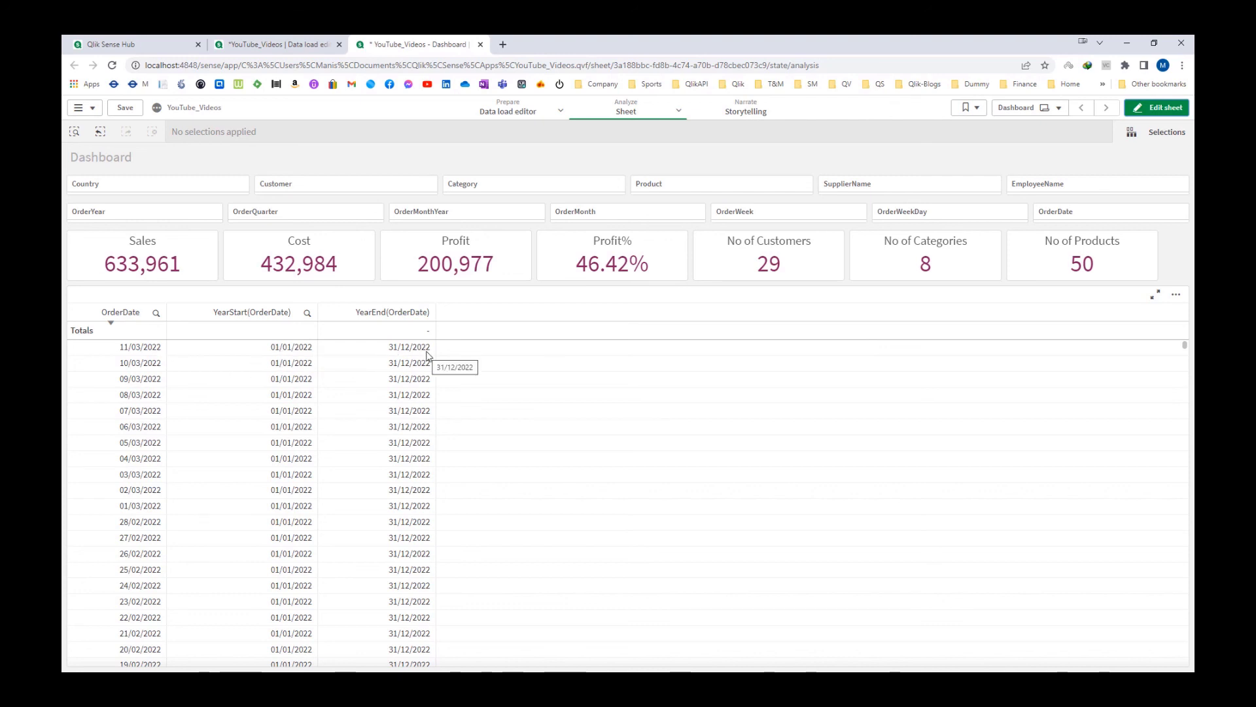
- Reopen the sheet for editing and change the table's YearStart column expression to =YearStart(OrderDate,-1)
click(1157, 108)
click(899, 371)
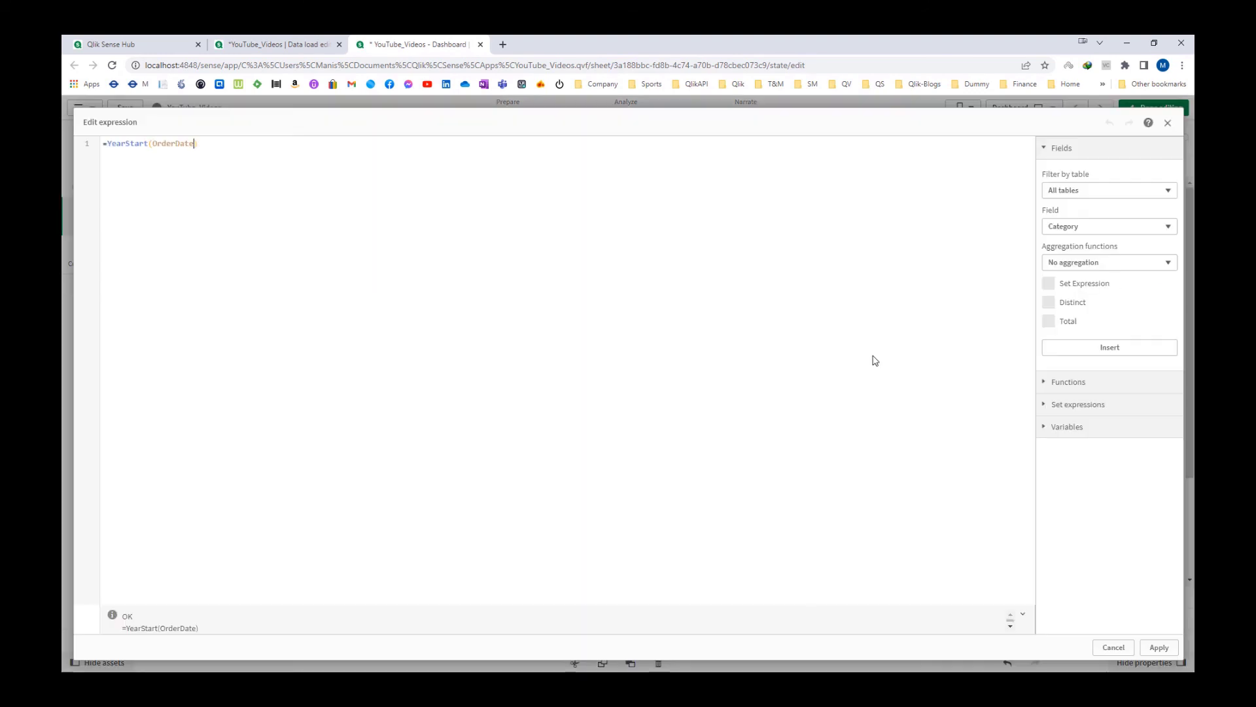
text(,-1)
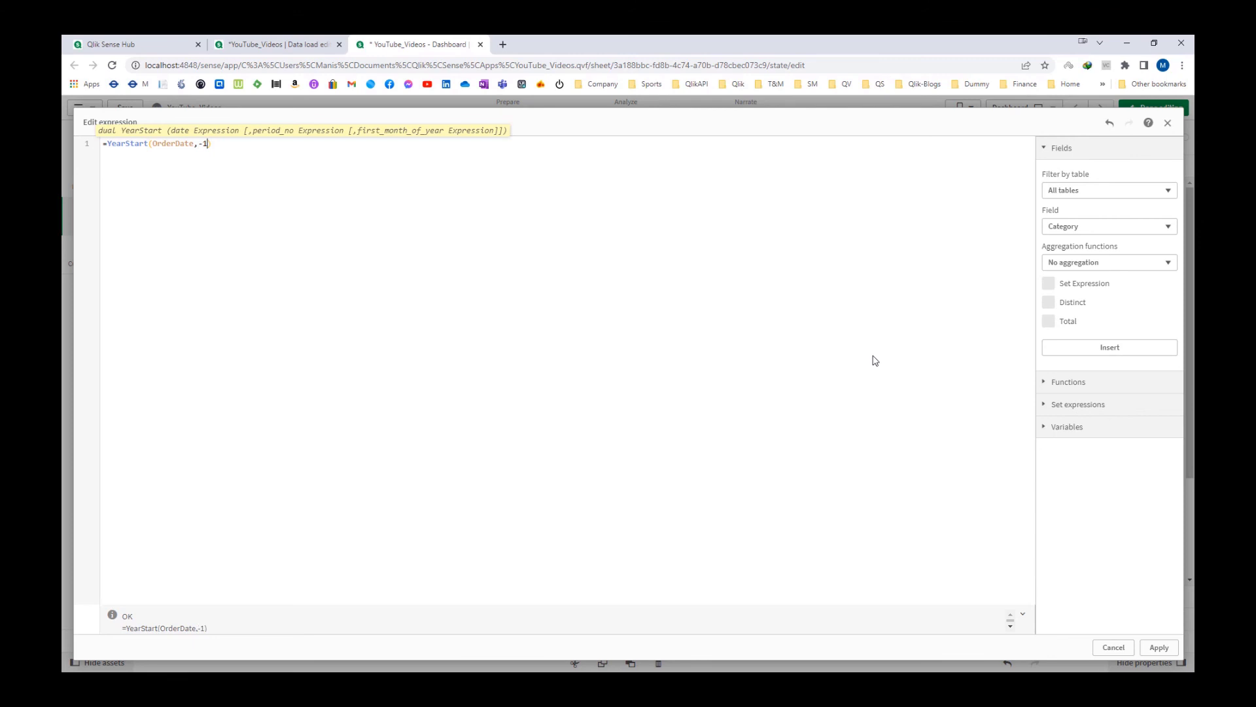
click(1158, 647)
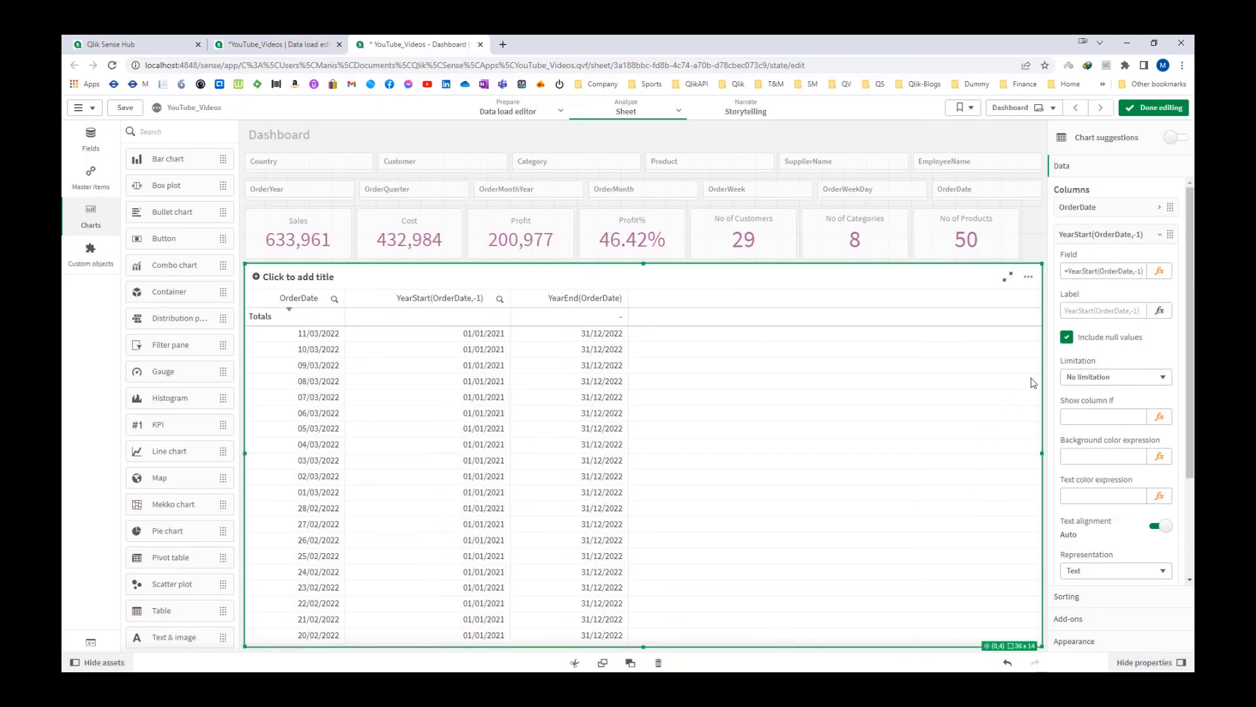
- Change the table's YearEnd column expression to YearEnd(OrderDate,-1)
click(1120, 235)
click(1125, 262)
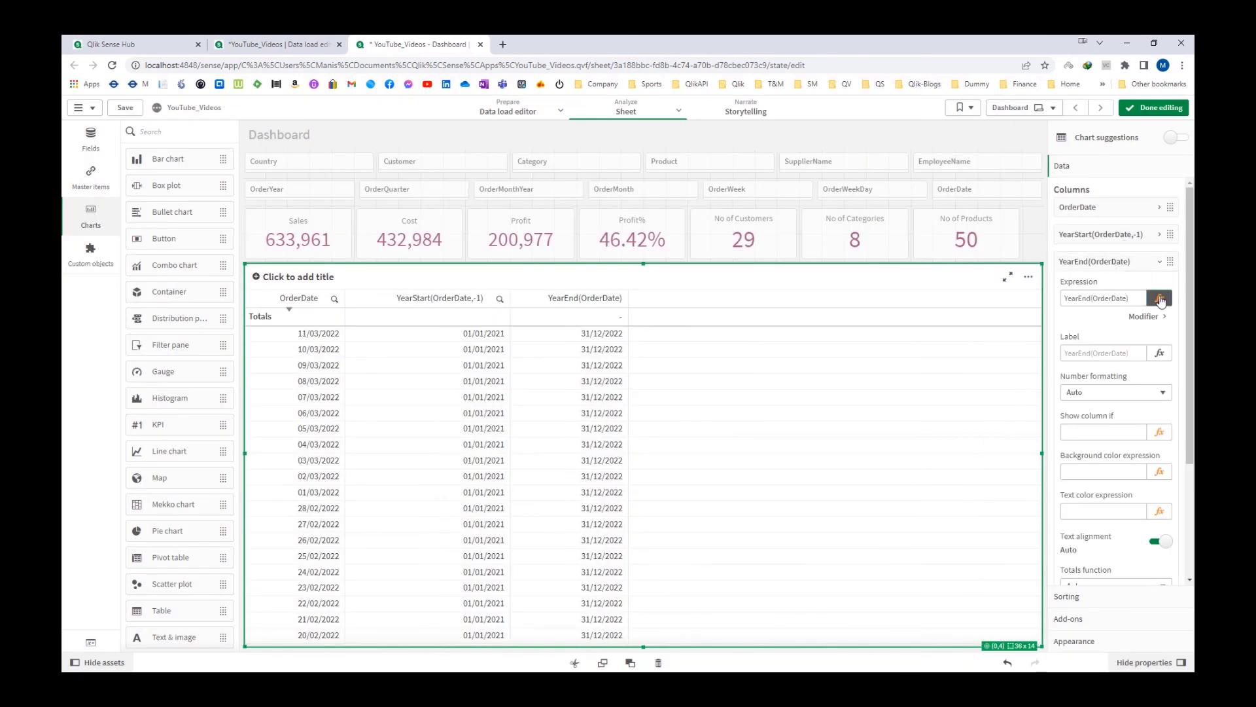
click(1160, 299)
text(,-1)
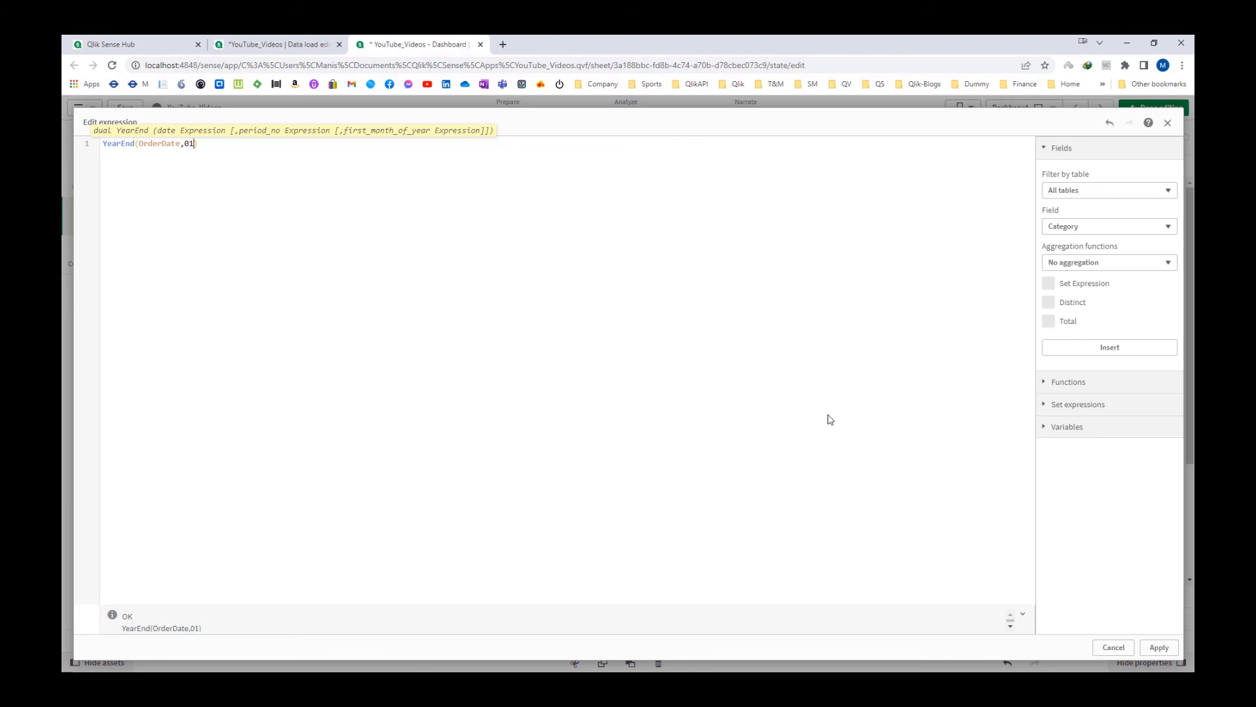
click(1159, 647)
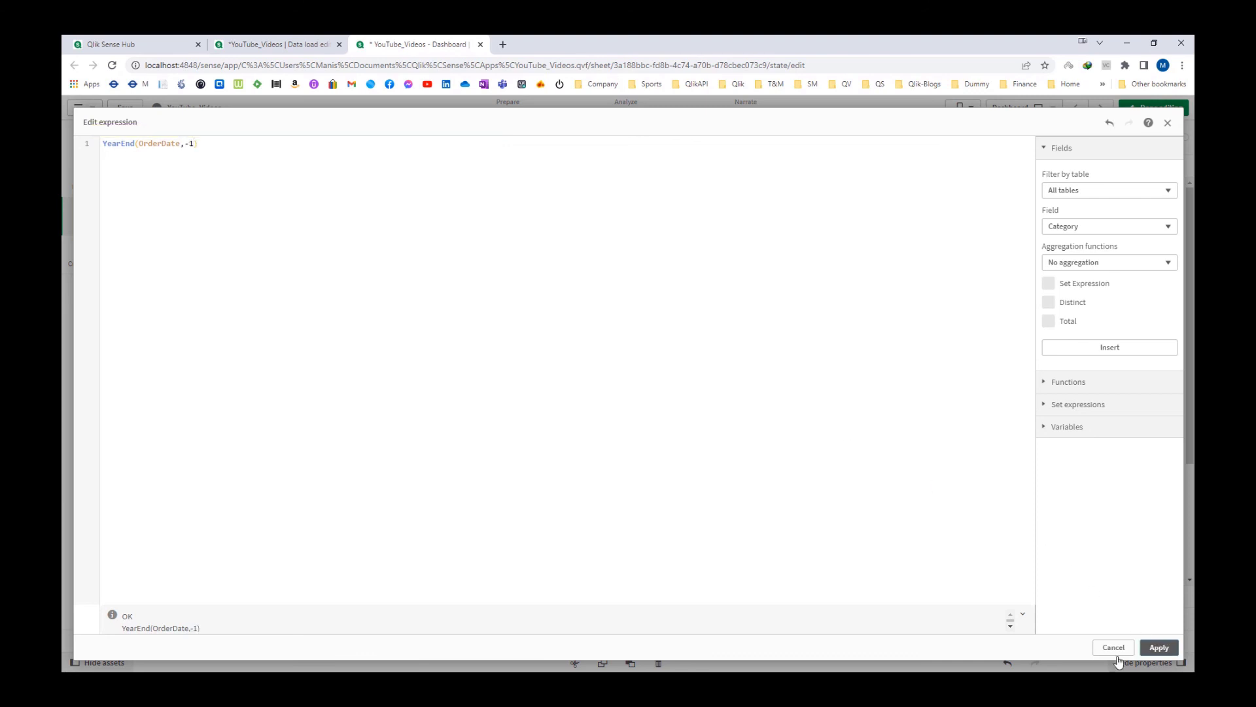